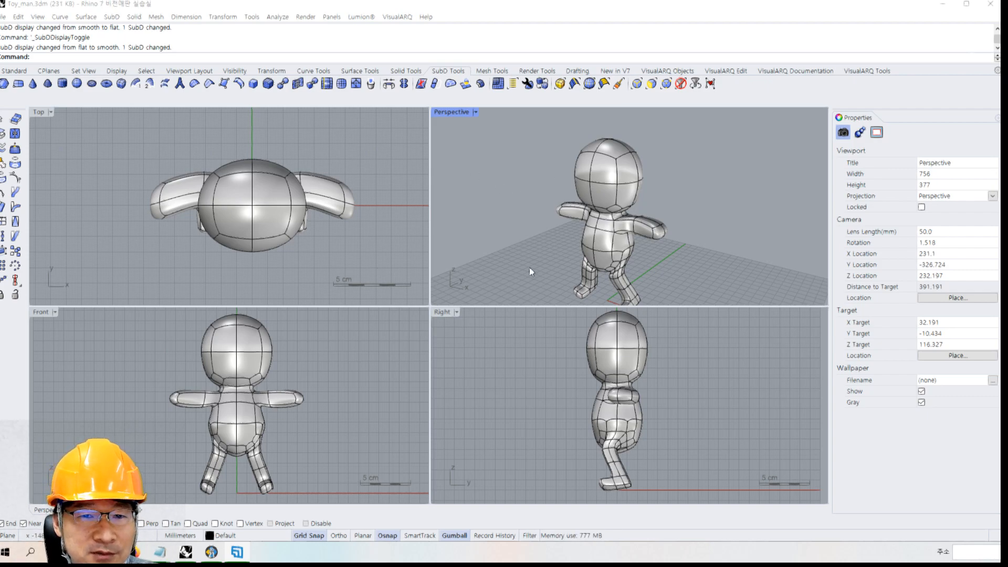
Maximize the Perspective viewport and examine the finished toy man from several angles
{"action": "right_click_drag", "start_coordinate": [570, 244], "coordinate": [599, 233]}
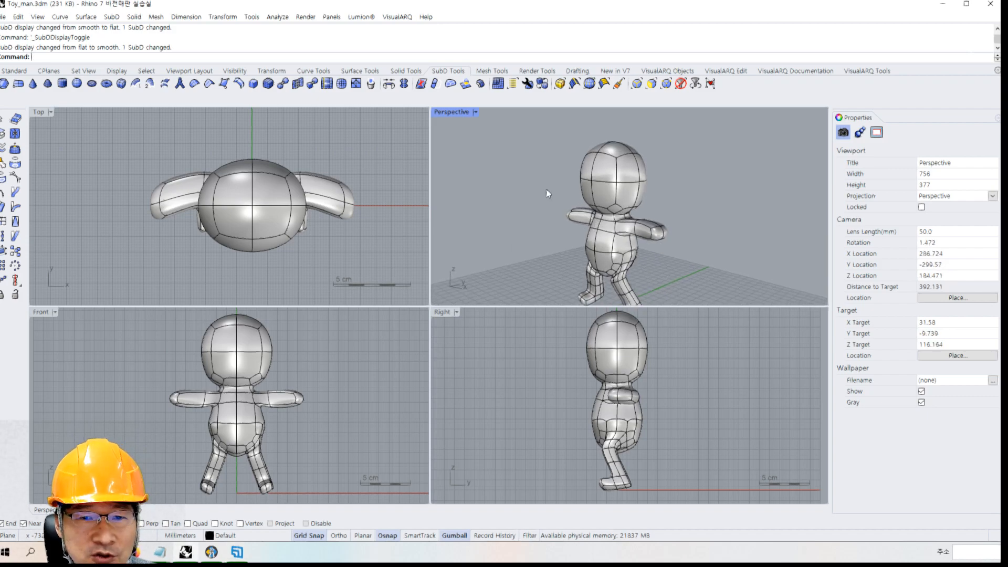
{"action": "double_click", "coordinate": [445, 112]}
{"action": "right_click_drag", "start_coordinate": [461, 235], "coordinate": [570, 226]}
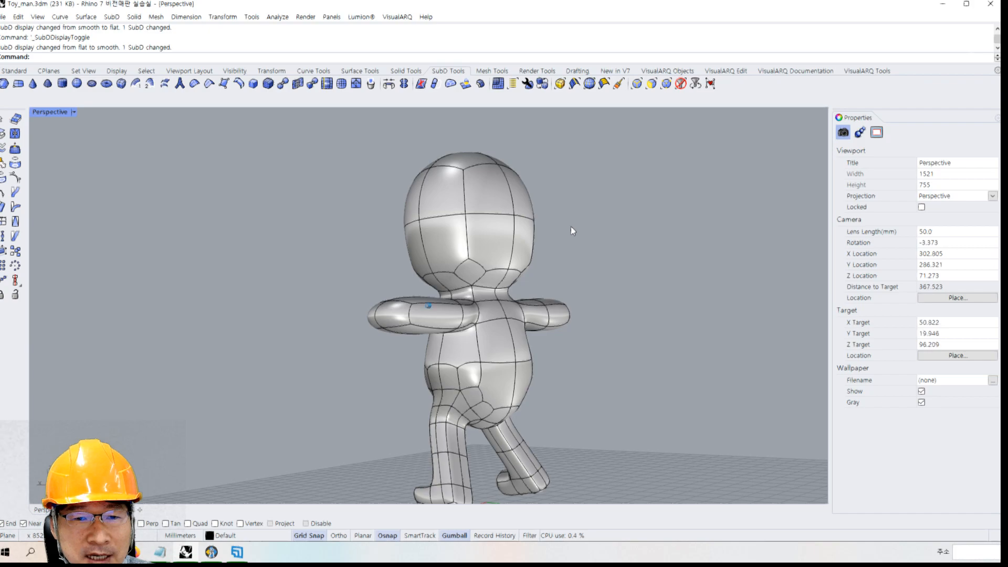
{"action": "left_click", "coordinate": [433, 238]}
{"action": "left_click", "coordinate": [602, 205]}
{"action": "left_click", "coordinate": [401, 206]}
{"action": "left_click", "coordinate": [584, 190]}
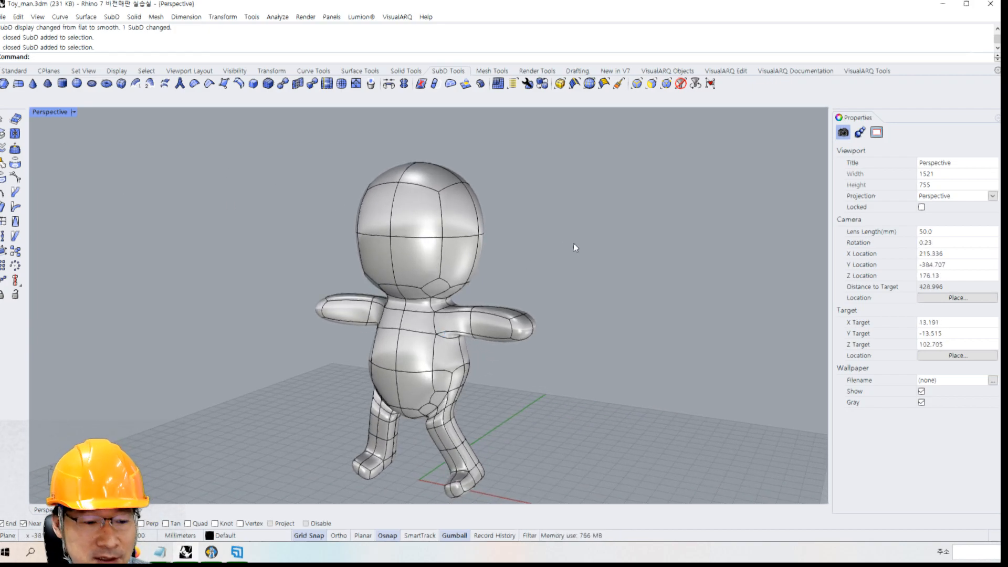
Toggle the toy man's SubD display between flat and smooth and compare both forms from different angles, finishing in smooth display
{"action": "key", "text": "Tab"}
{"action": "key", "text": "Tab"}
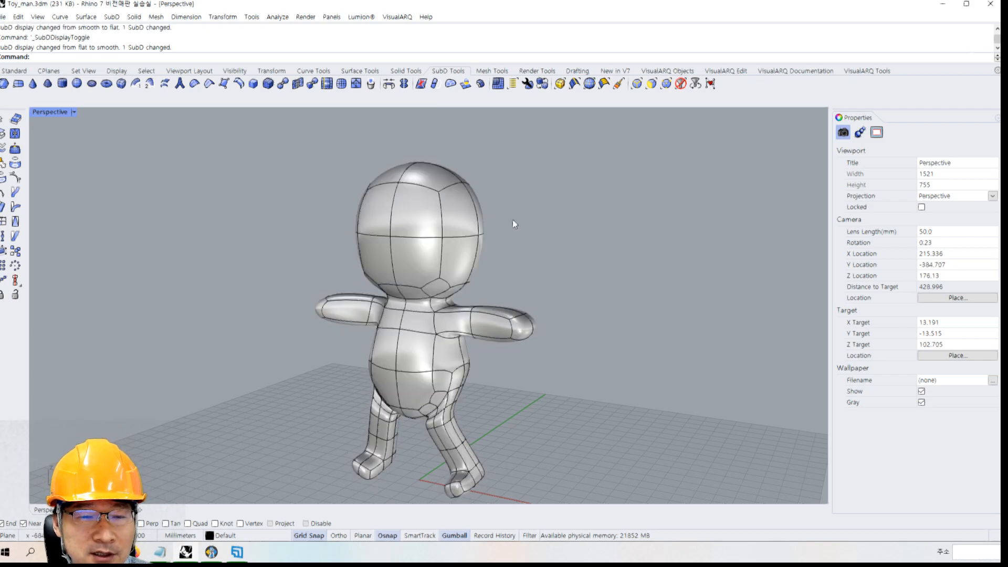
{"action": "key", "text": "Tab"}
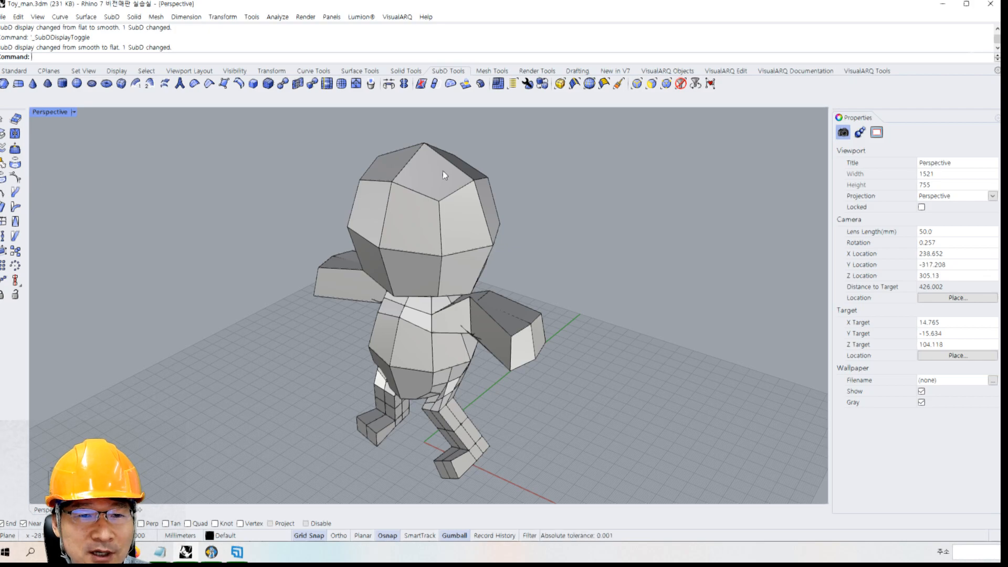
{"action": "key", "text": "Tab"}
{"action": "key", "text": "Tab"}
{"action": "key", "text": "Tab"}
{"action": "key", "text": "Tab"}
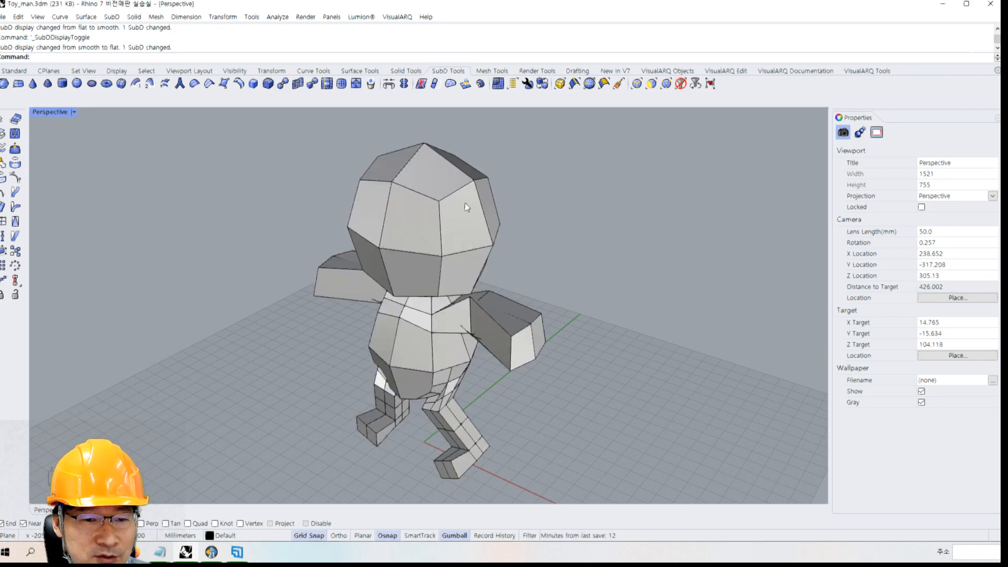
{"action": "key", "text": "Tab"}
{"action": "left_click", "coordinate": [432, 244]}
{"action": "left_click", "coordinate": [587, 219]}
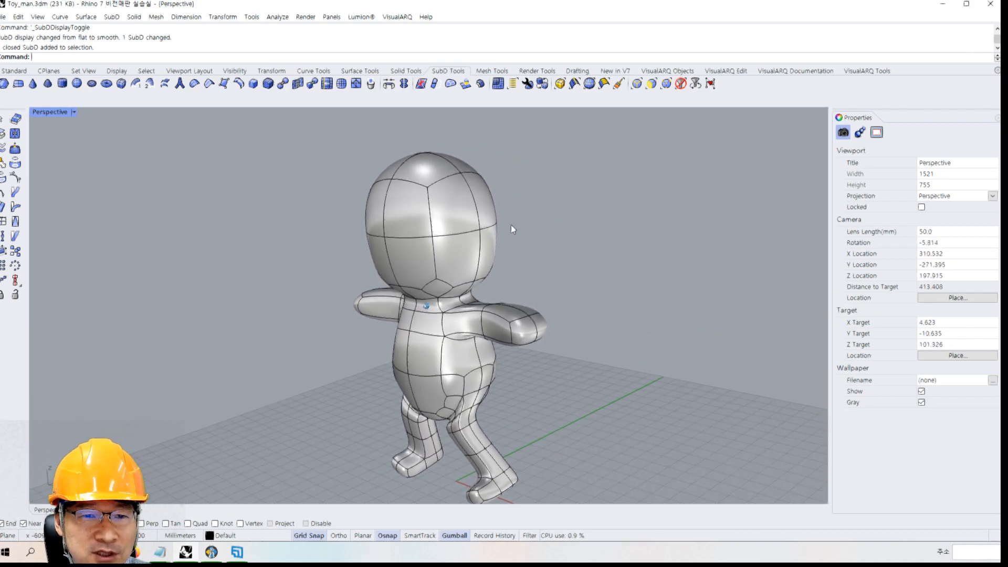
{"action": "key", "text": "Tab"}
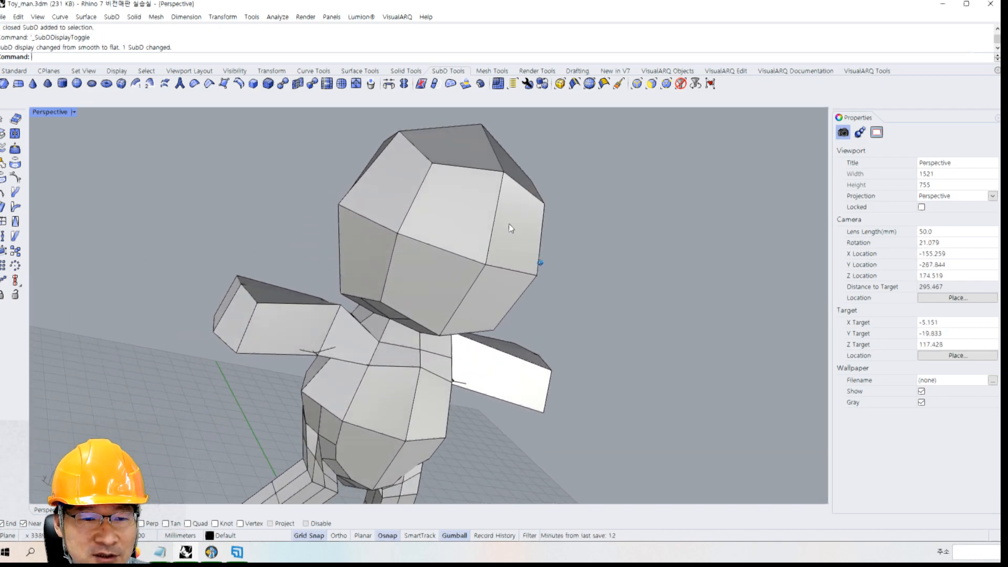
{"action": "key", "text": "Tab"}
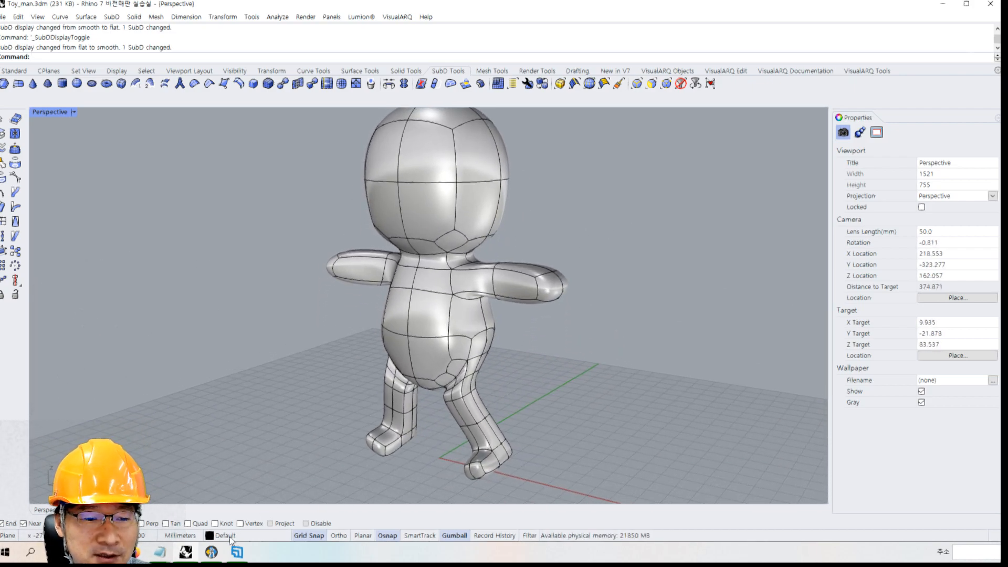
{"action": "left_click", "coordinate": [229, 536]}
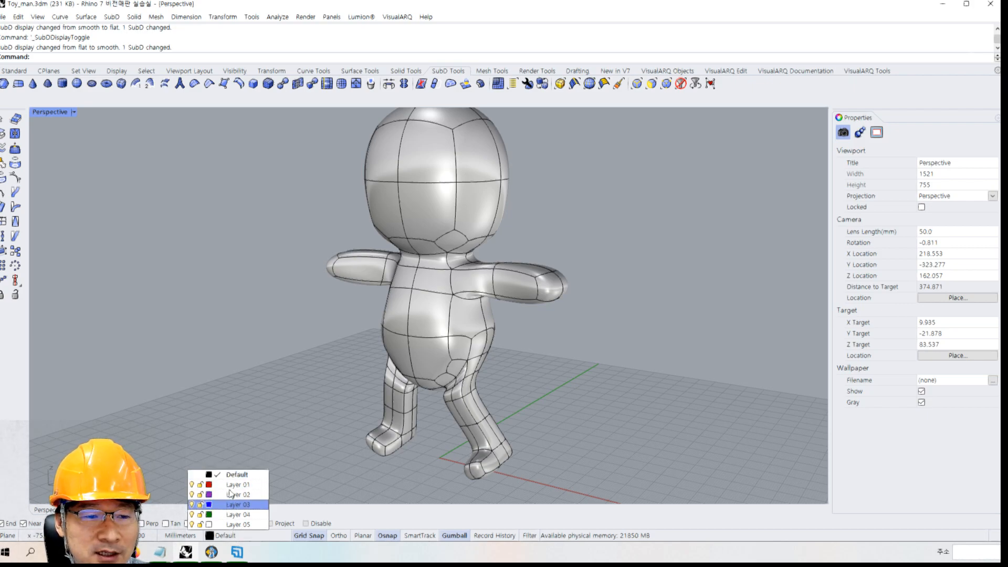
{"action": "left_click", "coordinate": [222, 396]}
{"action": "left_click", "coordinate": [445, 311]}
{"action": "left_click", "coordinate": [612, 266]}
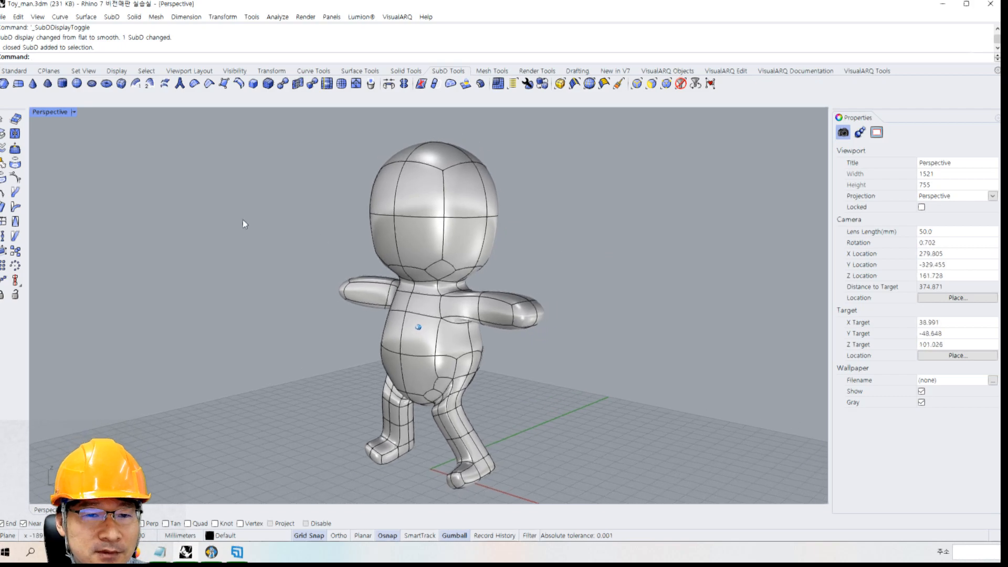
Lock the toy man SubD and unlock it again using the Standard tools
{"action": "left_click", "coordinate": [412, 169]}
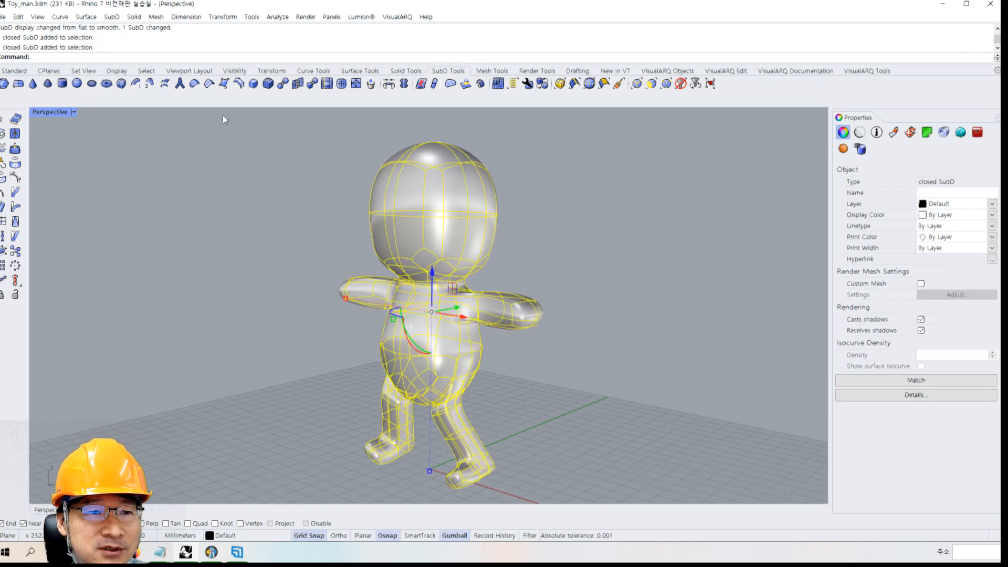
{"action": "left_click", "coordinate": [15, 72]}
{"action": "right_click_drag", "start_coordinate": [426, 225], "coordinate": [400, 197]}
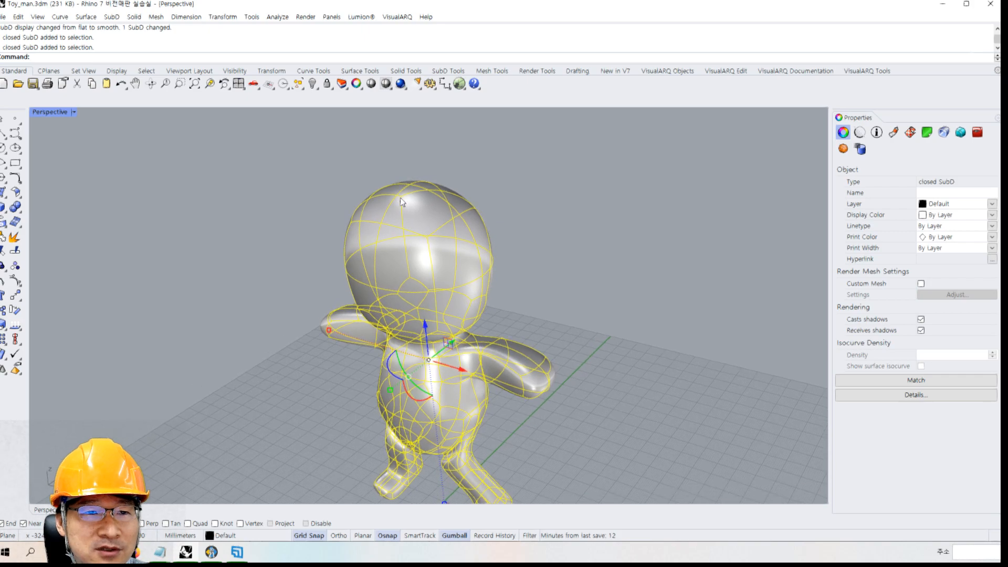
{"action": "left_click", "coordinate": [326, 84]}
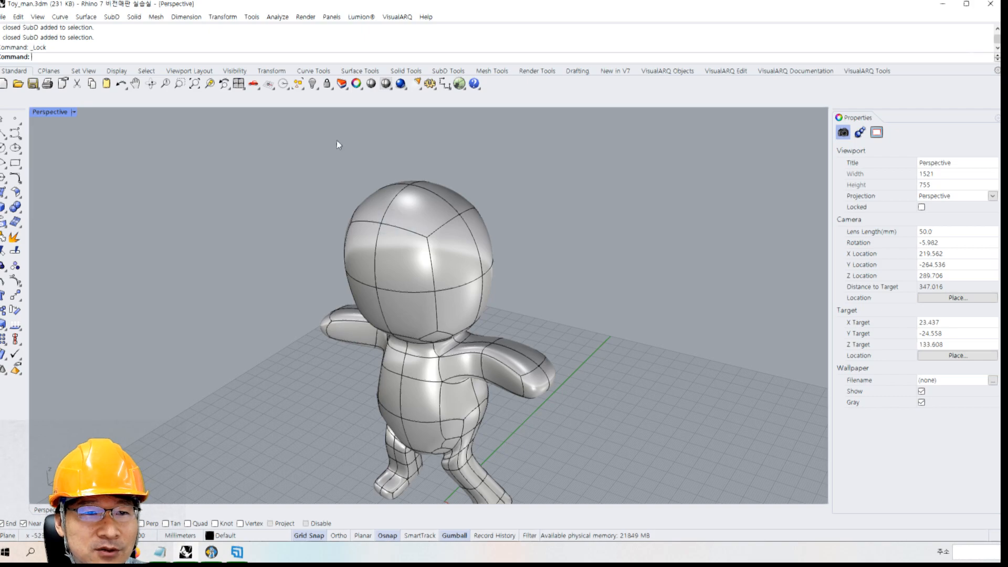
{"action": "right_click", "coordinate": [326, 84]}
Select the toy man SubD and lock it as a reference object that cannot be selected
{"action": "left_click", "coordinate": [547, 168]}
{"action": "left_click", "coordinate": [418, 198]}
{"action": "right_click_drag", "start_coordinate": [417, 194], "coordinate": [409, 197]}
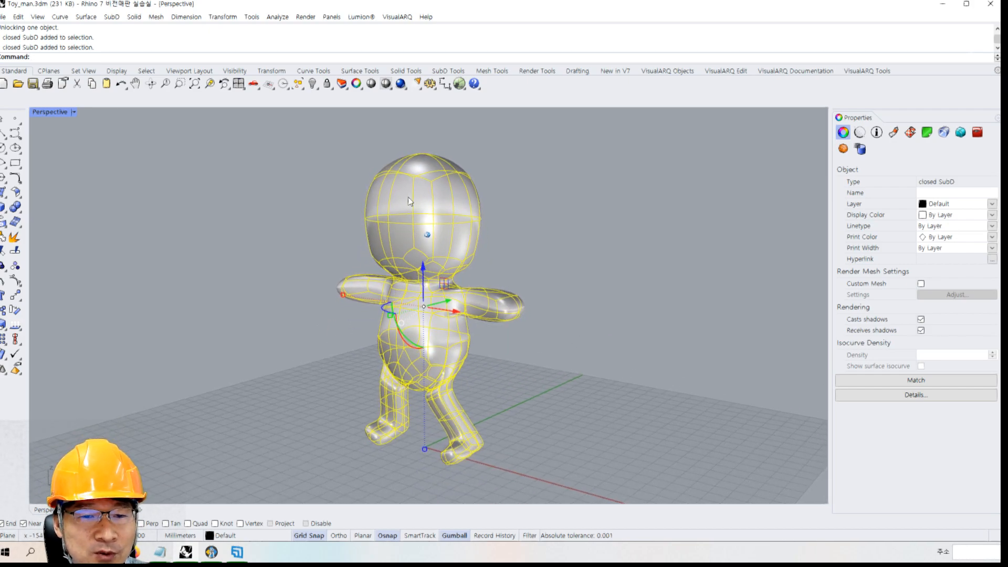
{"action": "left_click", "coordinate": [327, 84]}
{"action": "left_click_drag", "start_coordinate": [394, 176], "coordinate": [490, 248]}
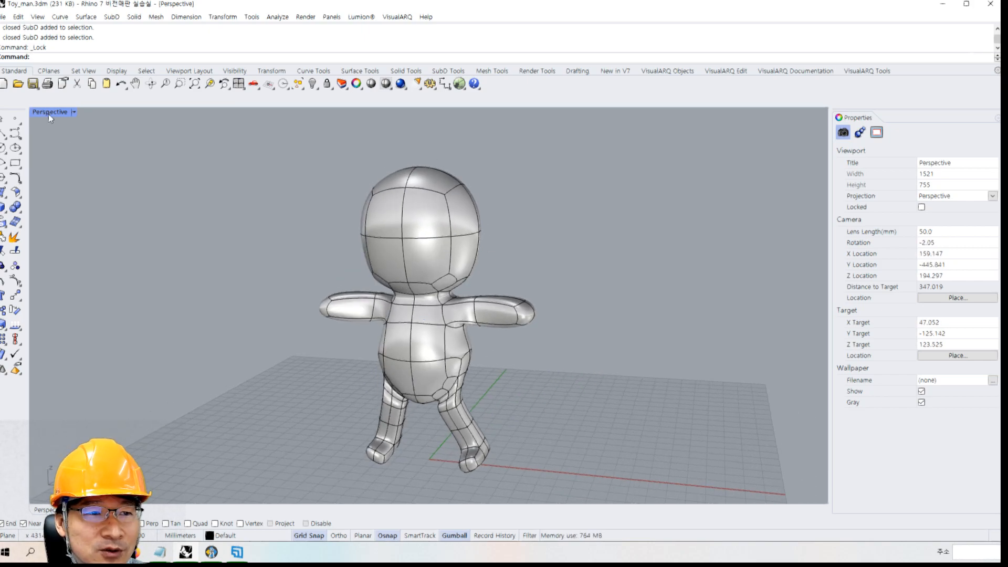
Restore the four-viewport layout and examine the locked toy man in the Top, Front, Right and Perspective views
{"action": "double_click", "coordinate": [50, 111]}
{"action": "right_click_drag", "start_coordinate": [657, 224], "coordinate": [600, 190]}
{"action": "scroll", "coordinate": [568, 170], "scroll_direction": "up", "scroll_amount": 3}
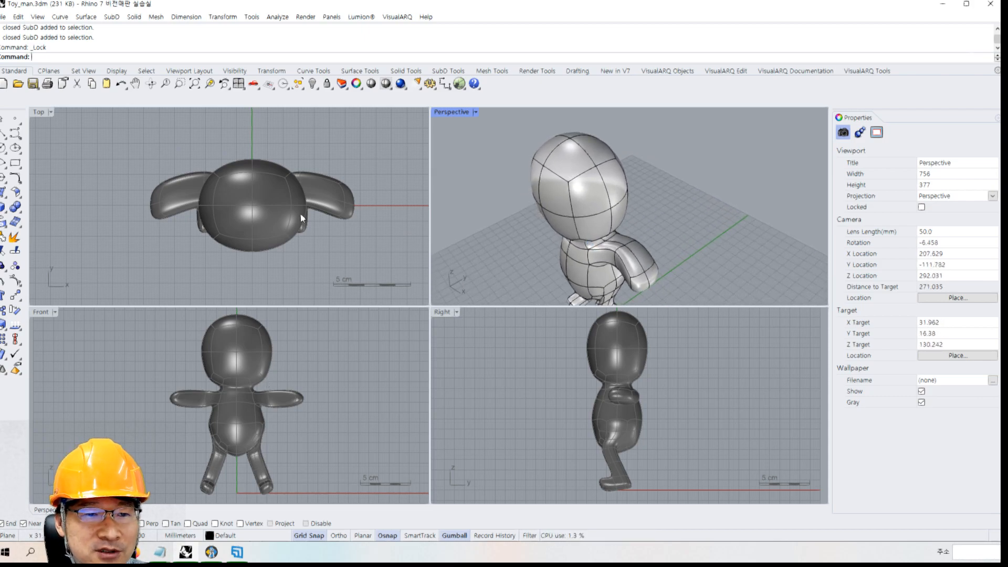
{"action": "right_click_drag", "start_coordinate": [301, 214], "coordinate": [281, 208]}
{"action": "right_click_drag", "start_coordinate": [298, 394], "coordinate": [303, 396]}
{"action": "right_click_drag", "start_coordinate": [621, 394], "coordinate": [621, 395]}
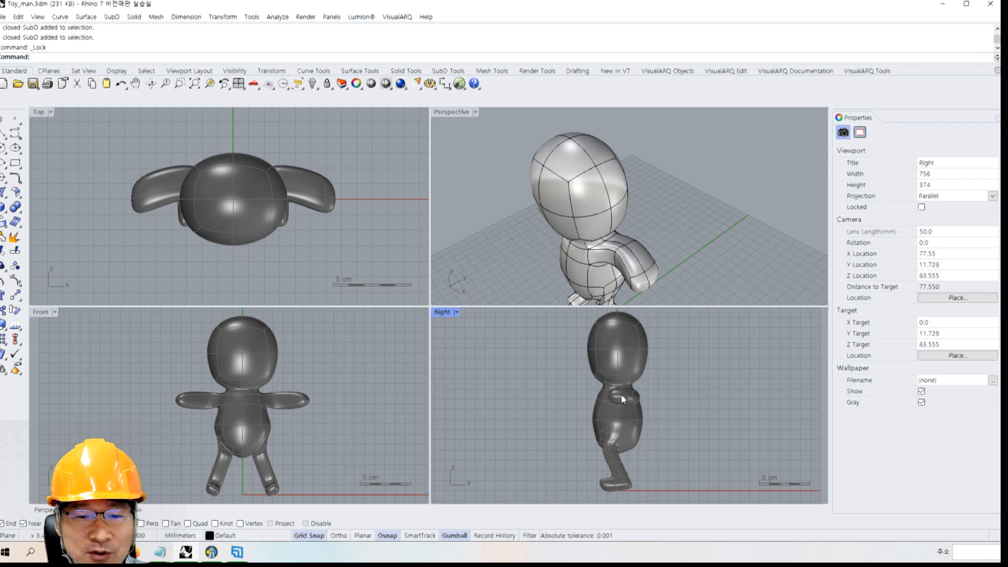
{"action": "right_click_drag", "start_coordinate": [628, 244], "coordinate": [603, 240]}
{"action": "right_click_drag", "start_coordinate": [300, 377], "coordinate": [402, 421]}
{"action": "scroll", "coordinate": [320, 383], "scroll_direction": "up", "scroll_amount": 2}
{"action": "scroll", "coordinate": [319, 383], "scroll_direction": "up", "scroll_amount": 2}
{"action": "mouse_move", "coordinate": [315, 220]}
{"action": "right_mouse_down"}
{"action": "mouse_move", "coordinate": [319, 243]}
{"action": "mouse_move", "coordinate": [306, 231]}
{"action": "mouse_move", "coordinate": [315, 233]}
{"action": "right_mouse_up"}
{"action": "left_click", "coordinate": [698, 185]}
{"action": "scroll", "coordinate": [309, 226], "scroll_direction": "down", "scroll_amount": 6}
{"action": "right_click_drag", "start_coordinate": [572, 223], "coordinate": [527, 206]}
{"action": "right_click_drag", "start_coordinate": [292, 200], "coordinate": [292, 187]}
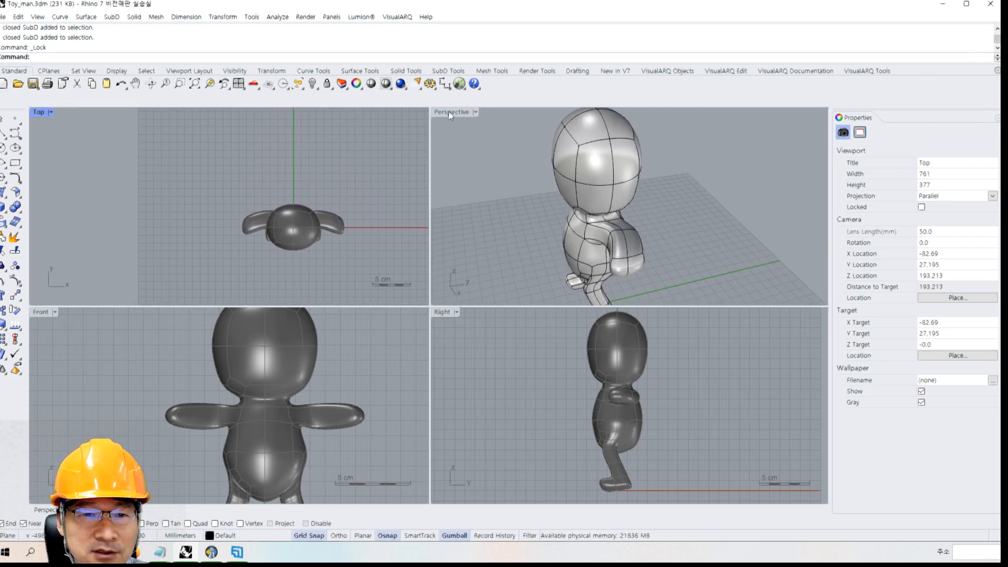
{"action": "double_click", "coordinate": [449, 112]}
{"action": "right_click_drag", "start_coordinate": [449, 112], "coordinate": [412, 215]}
{"action": "double_click", "coordinate": [58, 113]}
{"action": "right_click_drag", "start_coordinate": [660, 212], "coordinate": [630, 206]}
{"action": "right_click_drag", "start_coordinate": [273, 187], "coordinate": [264, 204]}
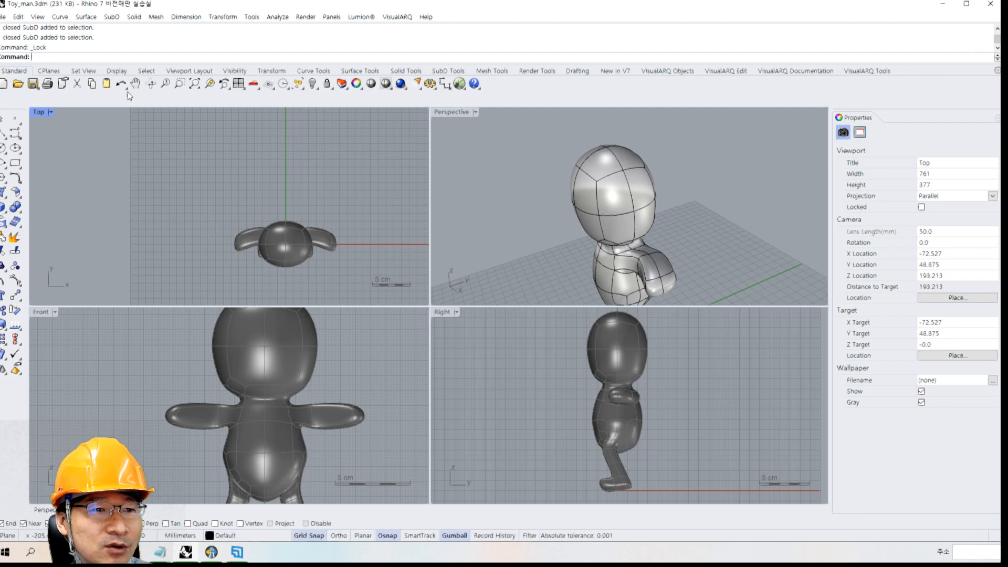
{"action": "left_click", "coordinate": [112, 19]}
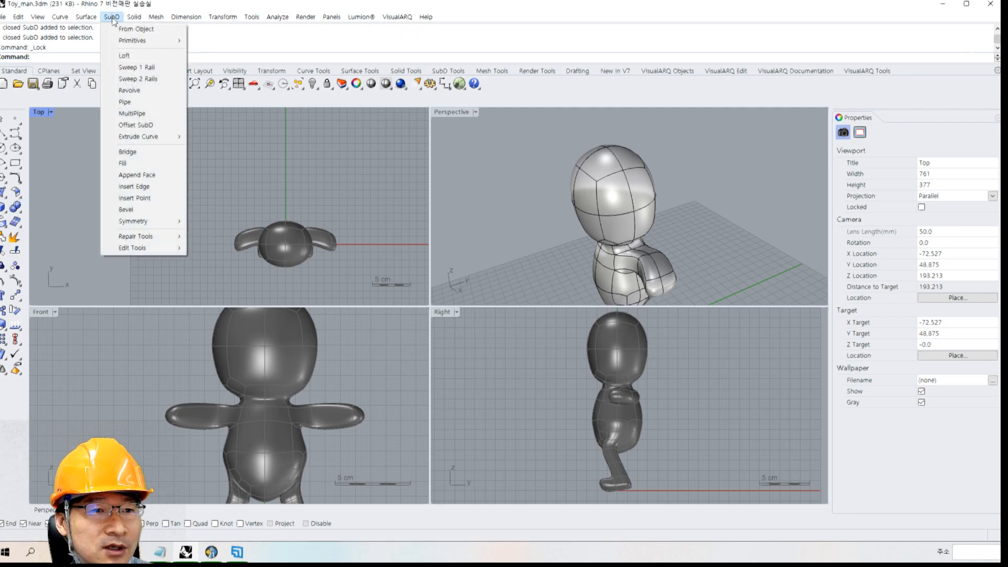
{"action": "left_click", "coordinate": [3, 213]}
{"action": "left_click", "coordinate": [3, 210]}
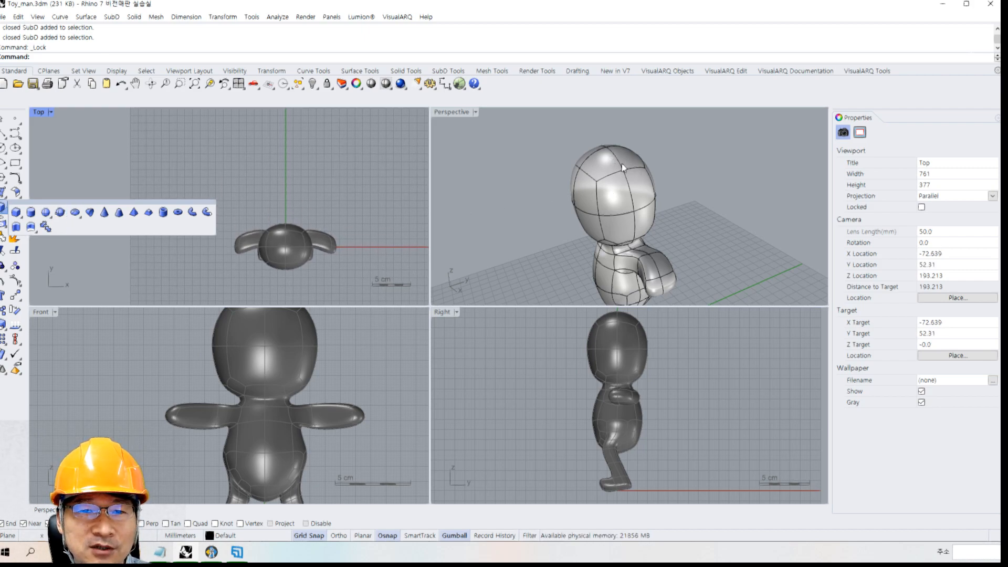
{"action": "right_click_drag", "start_coordinate": [633, 187], "coordinate": [646, 180]}
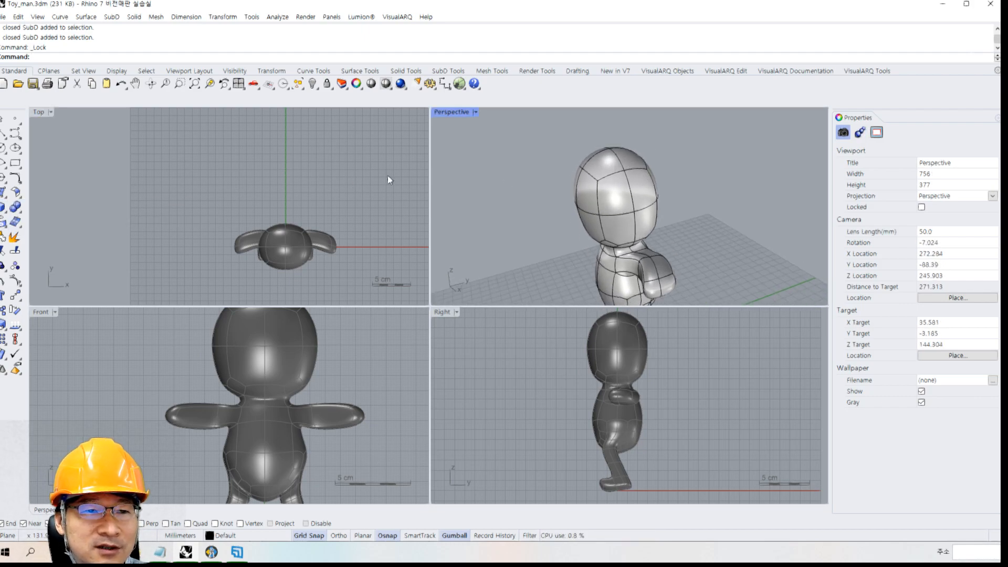
{"action": "left_click", "coordinate": [163, 142]}
Create a SubD sphere with Quads style, centred on the Y axis behind the toy man, with a radius of about 21 mm
{"action": "left_click", "coordinate": [112, 17]}
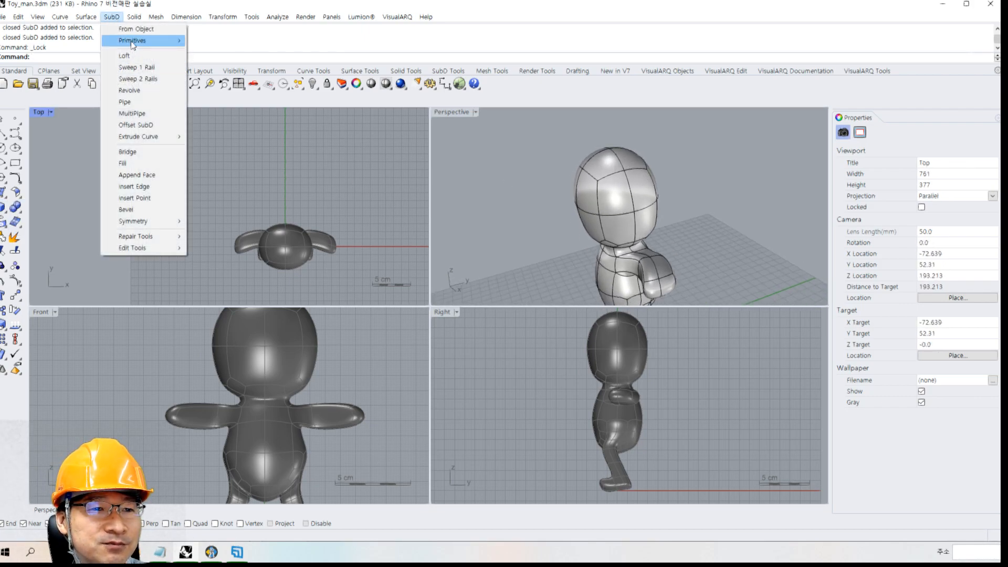
{"action": "mouse_move", "coordinate": [142, 41]}
{"action": "left_click", "coordinate": [234, 78]}
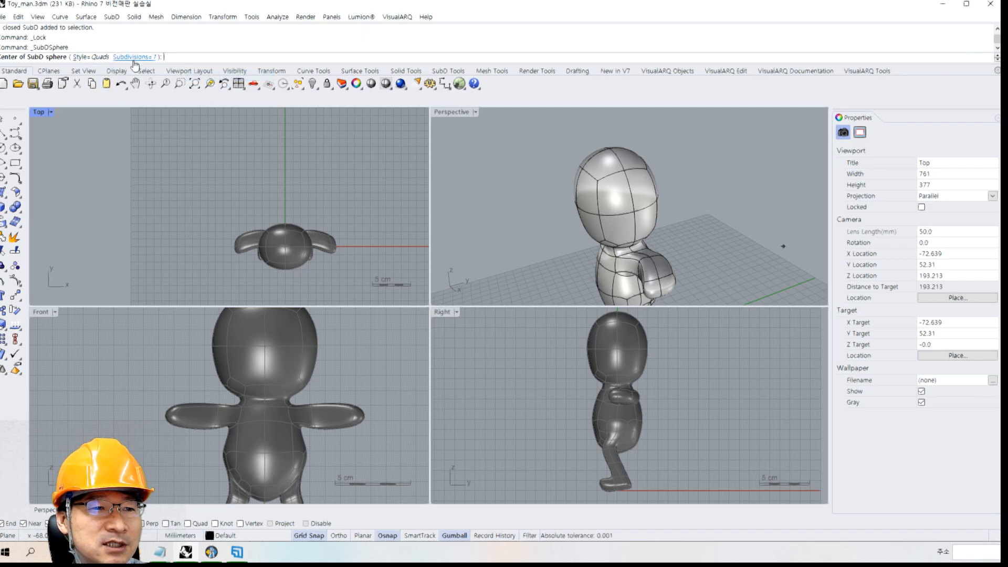
{"action": "left_click", "coordinate": [98, 59]}
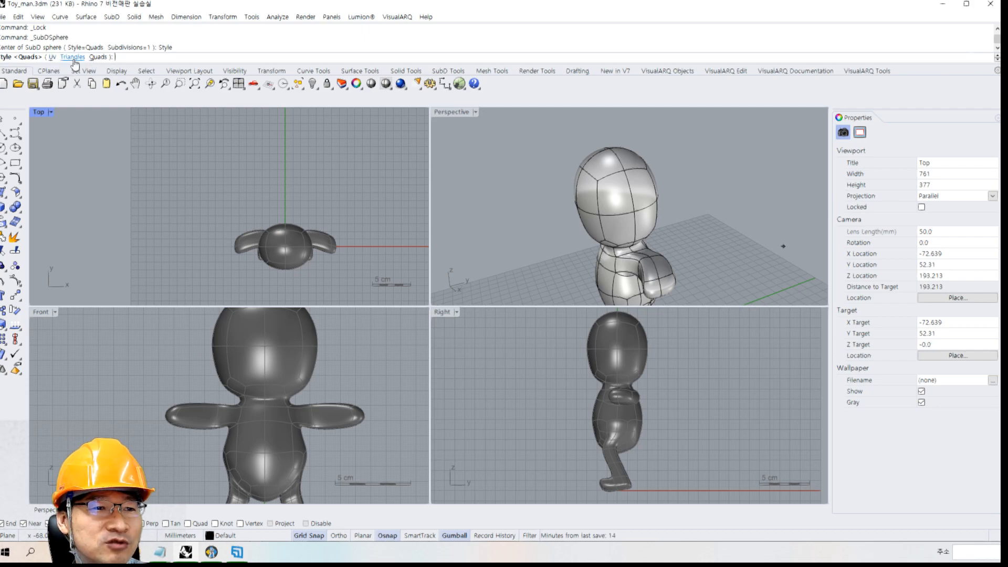
{"action": "left_click", "coordinate": [98, 58]}
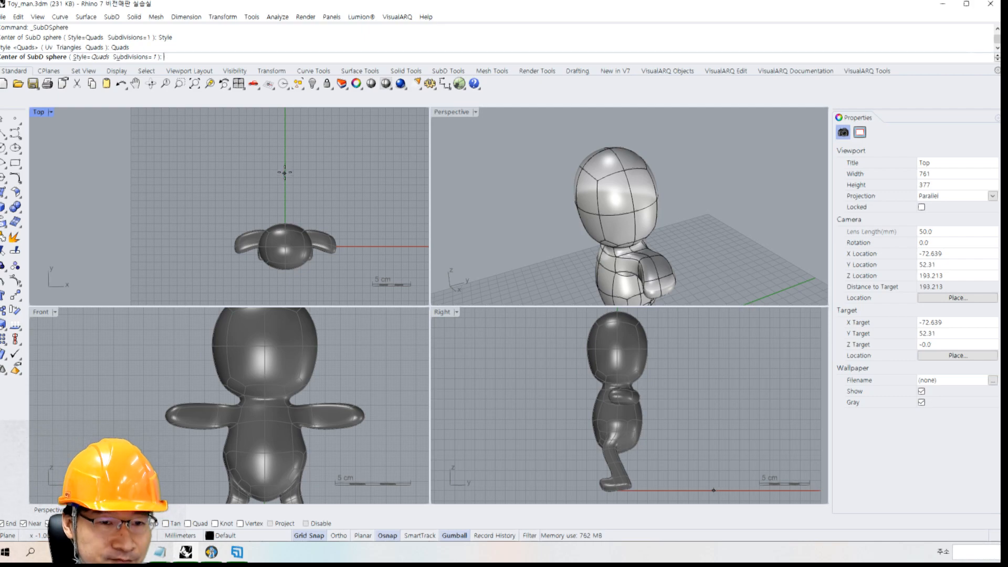
{"action": "scroll", "coordinate": [284, 173], "scroll_direction": "up", "scroll_amount": 10}
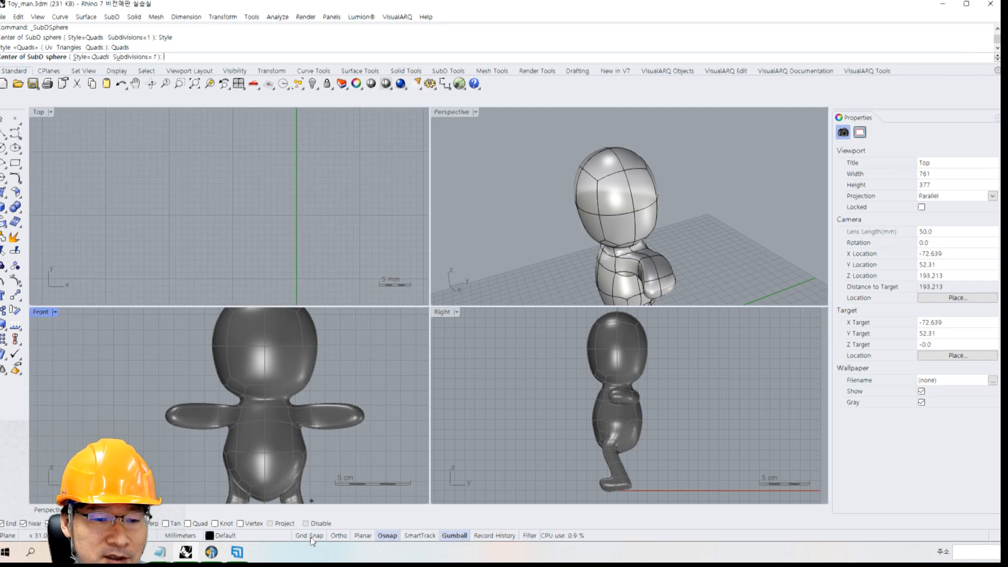
{"action": "left_click", "coordinate": [297, 152]}
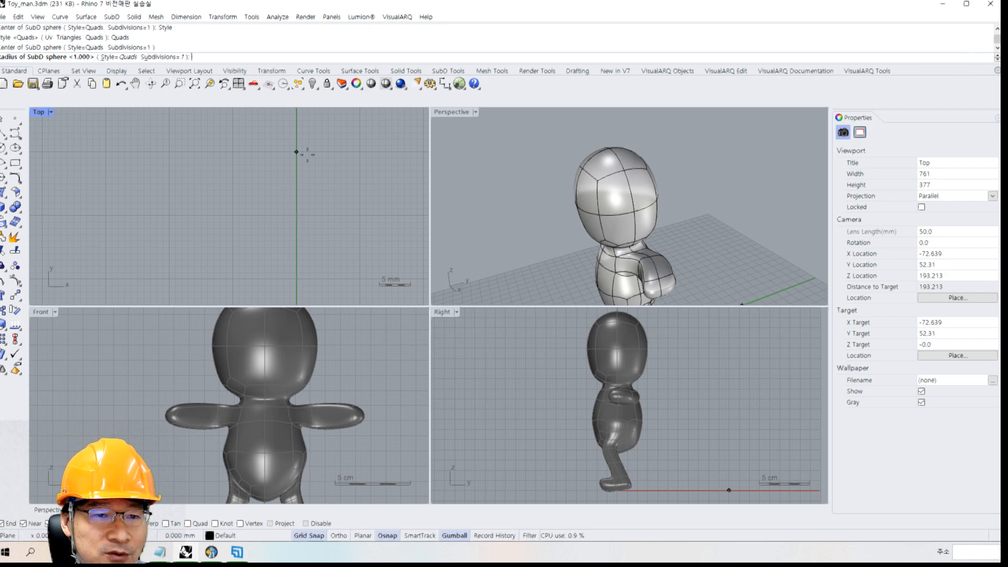
{"action": "key", "text": "F8"}
{"action": "scroll", "coordinate": [355, 153], "scroll_direction": "down", "scroll_amount": 4}
{"action": "right_click_drag", "start_coordinate": [345, 156], "coordinate": [249, 156]}
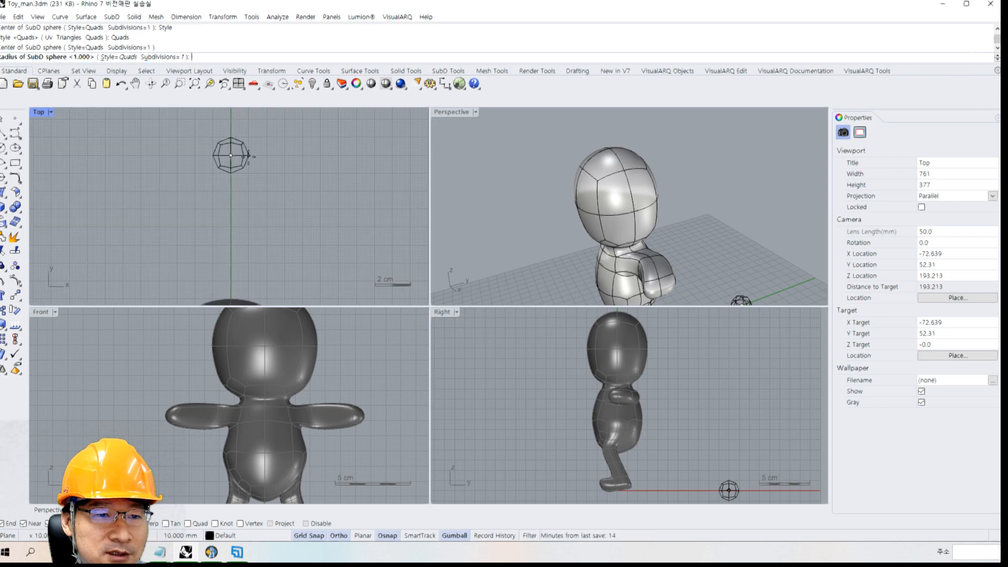
{"action": "scroll", "coordinate": [249, 157], "scroll_direction": "down", "scroll_amount": 3}
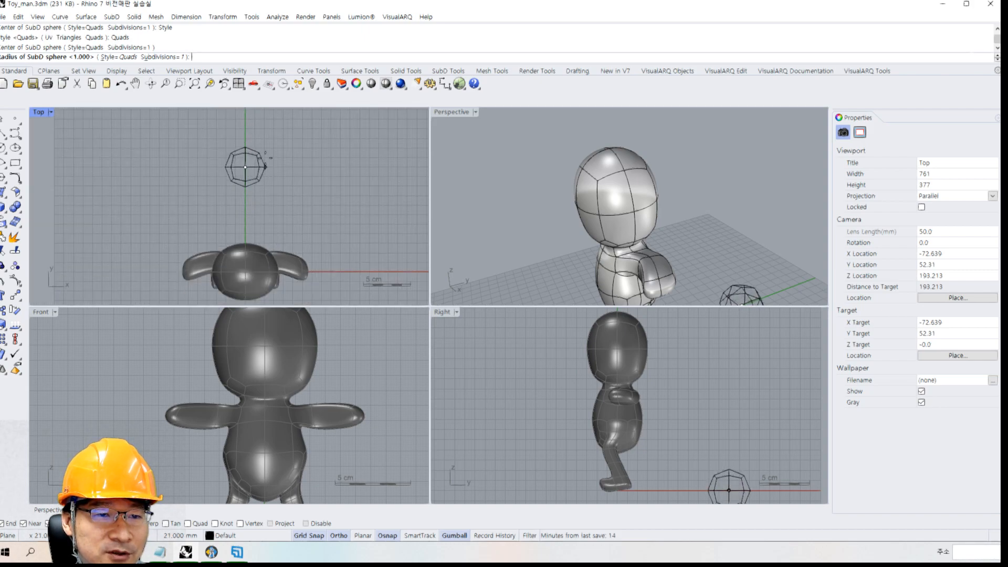
{"action": "left_click", "coordinate": [266, 159]}
Raise the new sphere vertically off the ground plane to about the toy man's torso height and maximize the Perspective viewport
{"action": "right_click_drag", "start_coordinate": [576, 237], "coordinate": [698, 221]}
{"action": "left_click", "coordinate": [708, 248]}
{"action": "left_click_drag", "start_coordinate": [704, 210], "coordinate": [689, 143]}
{"action": "right_click_drag", "start_coordinate": [716, 153], "coordinate": [504, 131]}
{"action": "double_click", "coordinate": [451, 113]}
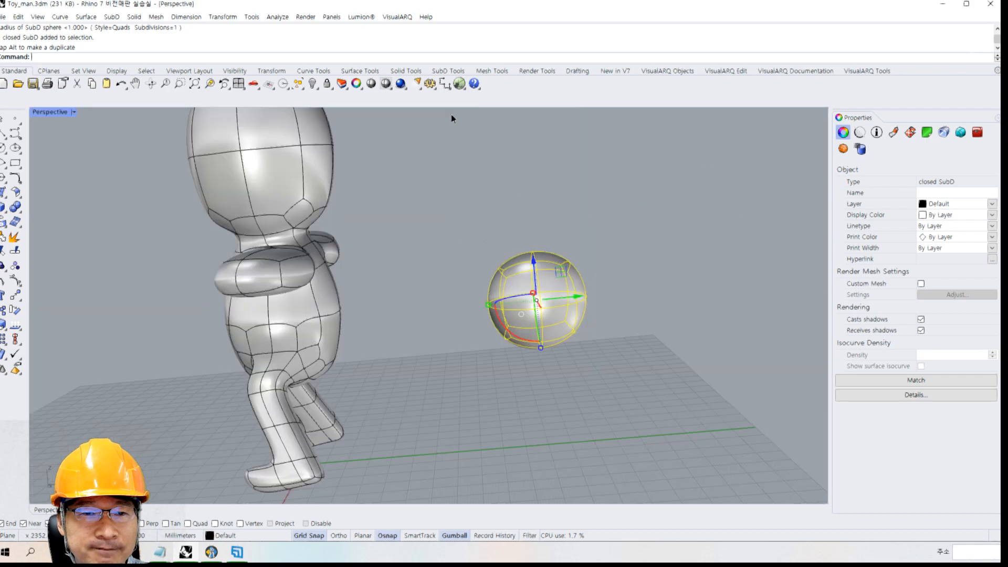
Scale the sphere into an ellipsoid by flattening it along Y, widening it along X and stretching it slightly along Z
{"action": "right_click_drag", "start_coordinate": [420, 186], "coordinate": [404, 252]}
{"action": "right_click_drag", "start_coordinate": [557, 249], "coordinate": [397, 288]}
{"action": "left_click", "coordinate": [607, 229]}
{"action": "left_click", "coordinate": [489, 268]}
{"action": "left_click_drag", "start_coordinate": [388, 288], "coordinate": [402, 284]}
{"action": "right_click_drag", "start_coordinate": [420, 292], "coordinate": [401, 259]}
{"action": "left_click_drag", "start_coordinate": [401, 260], "coordinate": [387, 252]}
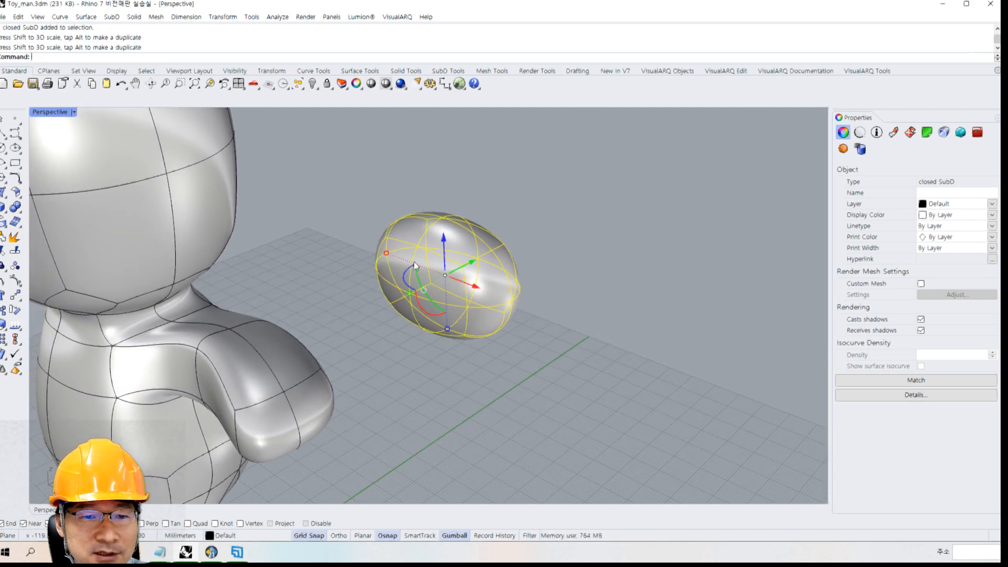
{"action": "left_click_drag", "start_coordinate": [448, 329], "coordinate": [449, 338]}
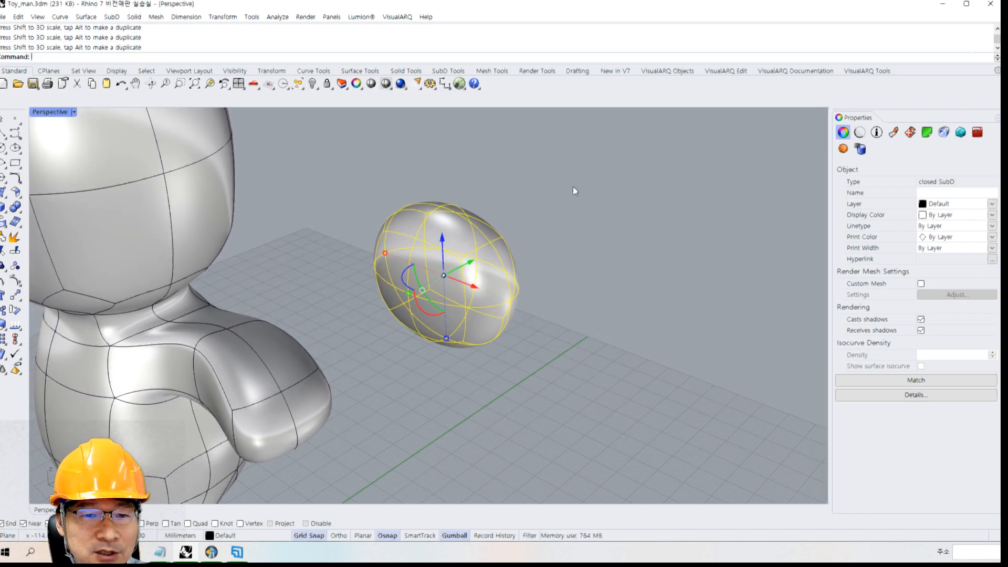
Duplicate the SubD ellipsoid vertically, placing the copy directly above the original for the head
{"action": "left_click", "coordinate": [572, 190]}
{"action": "right_click_drag", "start_coordinate": [573, 189], "coordinate": [486, 284]}
{"action": "left_click", "coordinate": [465, 294]}
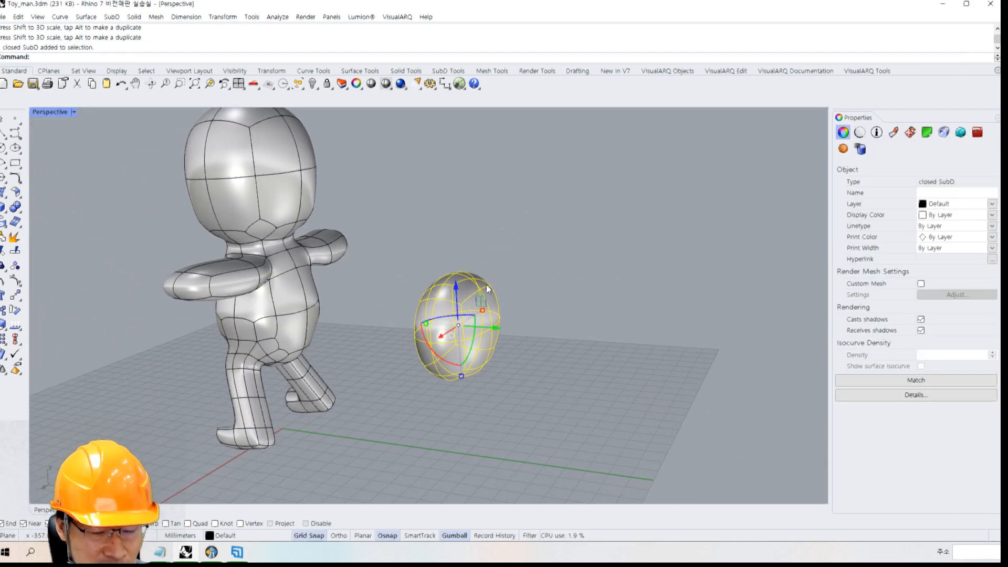
{"action": "left_click_drag", "start_coordinate": [457, 291], "coordinate": [436, 164]}
{"action": "right_click_drag", "start_coordinate": [536, 189], "coordinate": [498, 220]}
Scale the upper ellipsoid along its axes into a larger head shape and adjust its position above the lower one
{"action": "right_click_drag", "start_coordinate": [412, 214], "coordinate": [469, 237]}
{"action": "left_click_drag", "start_coordinate": [461, 232], "coordinate": [447, 224]}
{"action": "right_click_drag", "start_coordinate": [448, 224], "coordinate": [454, 258]}
{"action": "left_click_drag", "start_coordinate": [454, 261], "coordinate": [437, 266]}
{"action": "right_click_drag", "start_coordinate": [437, 266], "coordinate": [520, 279]}
{"action": "left_click_drag", "start_coordinate": [493, 305], "coordinate": [488, 345]}
{"action": "left_click_drag", "start_coordinate": [489, 215], "coordinate": [484, 183]}
{"action": "left_click", "coordinate": [660, 190]}
Lower the torso ellipsoid slightly below the head and stretch it with the gumball scale handles
{"action": "right_click_drag", "start_coordinate": [557, 334], "coordinate": [539, 271]}
{"action": "left_click", "coordinate": [493, 246]}
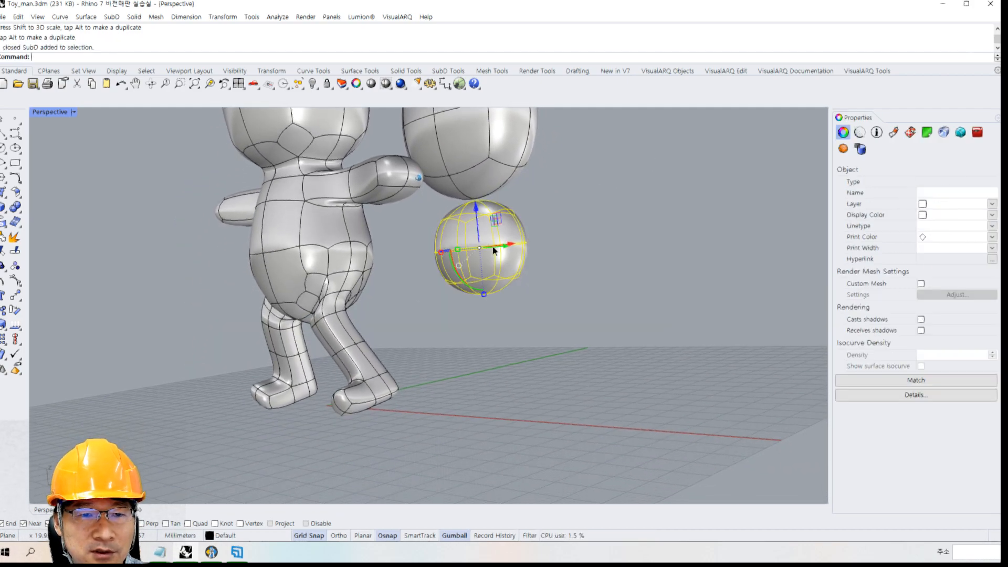
{"action": "left_click_drag", "start_coordinate": [457, 209], "coordinate": [456, 236]}
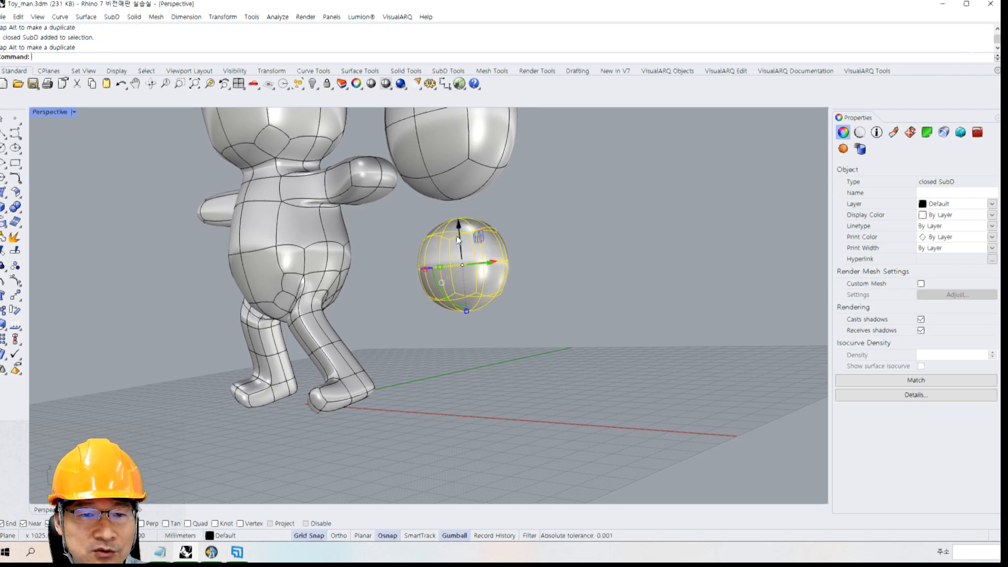
{"action": "scroll", "coordinate": [456, 235], "scroll_direction": "up", "scroll_amount": 3}
{"action": "scroll", "coordinate": [459, 240], "scroll_direction": "up", "scroll_amount": 3}
{"action": "left_click_drag", "start_coordinate": [451, 339], "coordinate": [453, 355]}
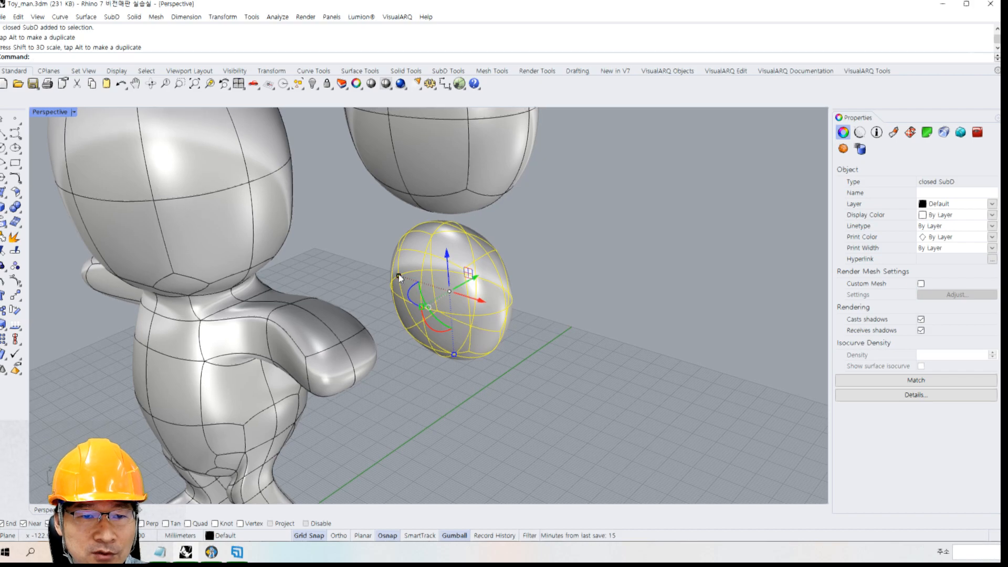
{"action": "left_click_drag", "start_coordinate": [421, 308], "coordinate": [417, 311]}
{"action": "left_click", "coordinate": [610, 230]}
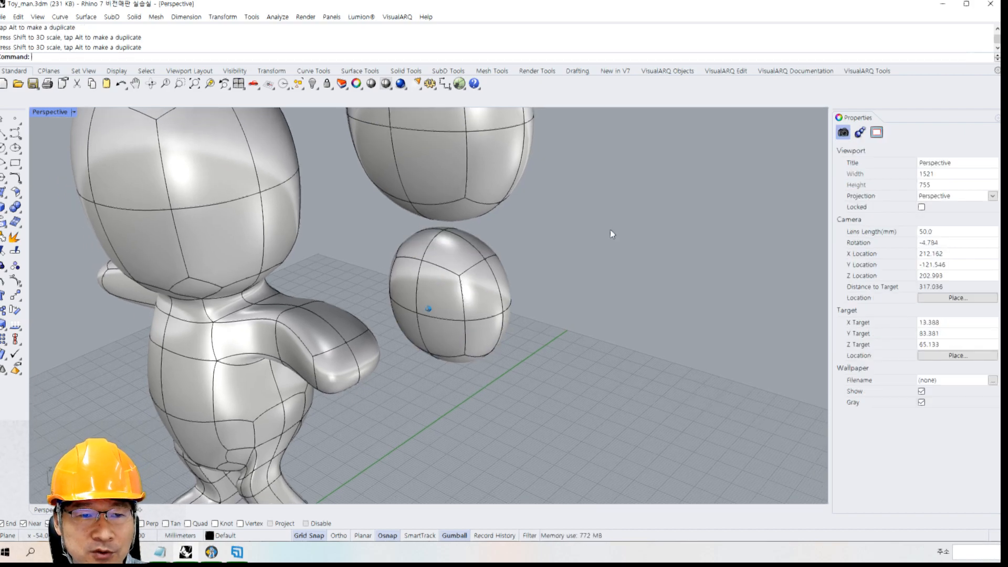
{"action": "right_click_drag", "start_coordinate": [589, 234], "coordinate": [447, 231]}
{"action": "left_click", "coordinate": [111, 17]}
{"action": "left_click", "coordinate": [128, 152]}
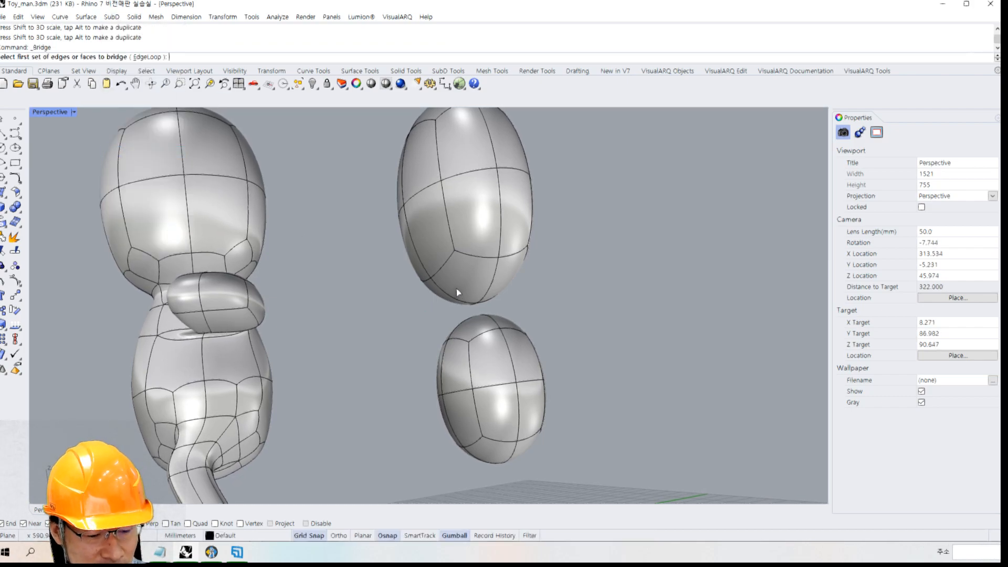
{"action": "left_click", "coordinate": [475, 272]}
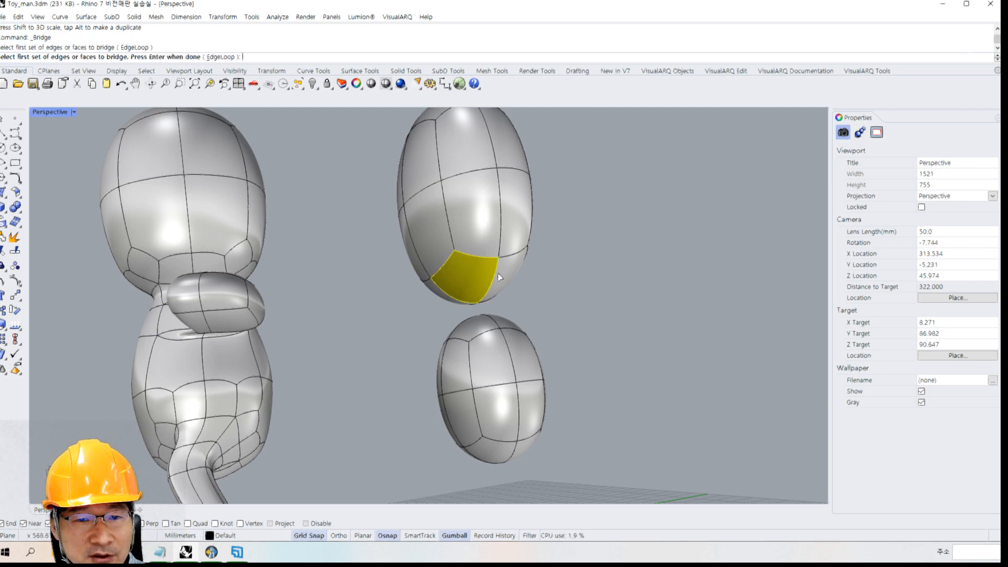
{"action": "mouse_move", "coordinate": [503, 275]}
{"action": "right_mouse_down"}
{"action": "mouse_move", "coordinate": [592, 252]}
{"action": "mouse_move", "coordinate": [439, 282]}
{"action": "mouse_move", "coordinate": [511, 278]}
{"action": "right_mouse_up"}
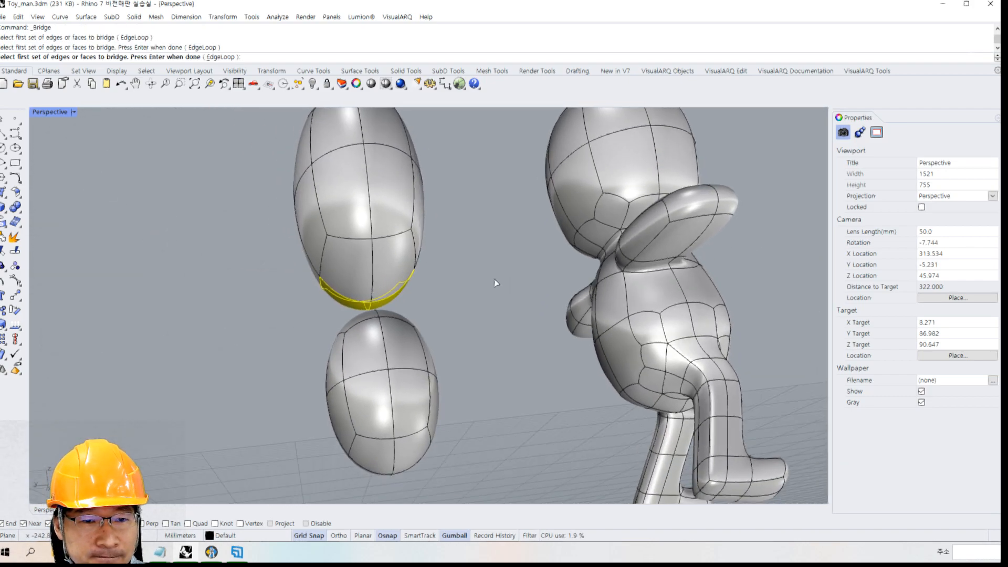
{"action": "right_click_drag", "start_coordinate": [349, 263], "coordinate": [354, 279]}
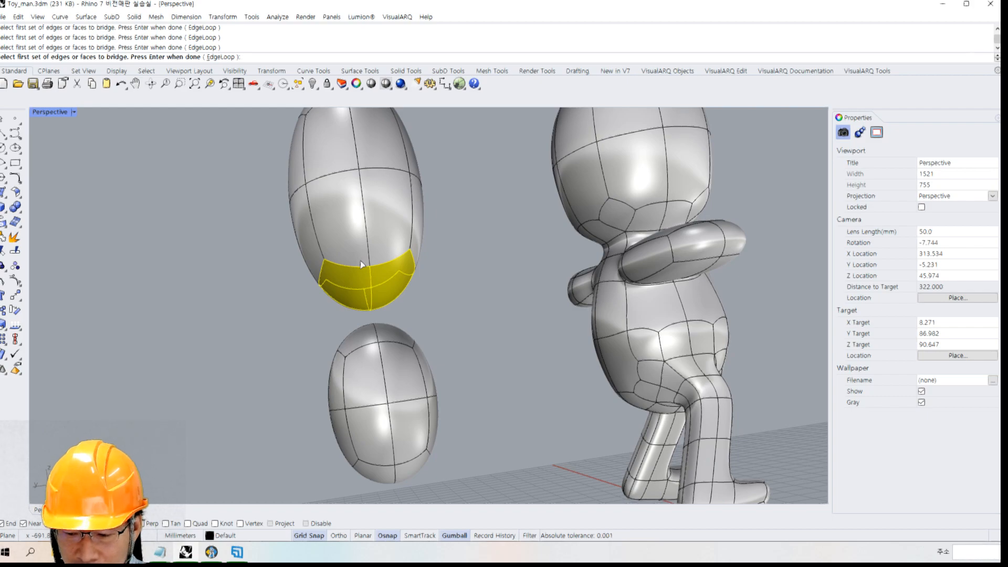
{"action": "right_click", "coordinate": [364, 262]}
{"action": "right_click_drag", "start_coordinate": [400, 245], "coordinate": [397, 300]}
{"action": "scroll", "coordinate": [397, 300], "scroll_direction": "up", "scroll_amount": 10}
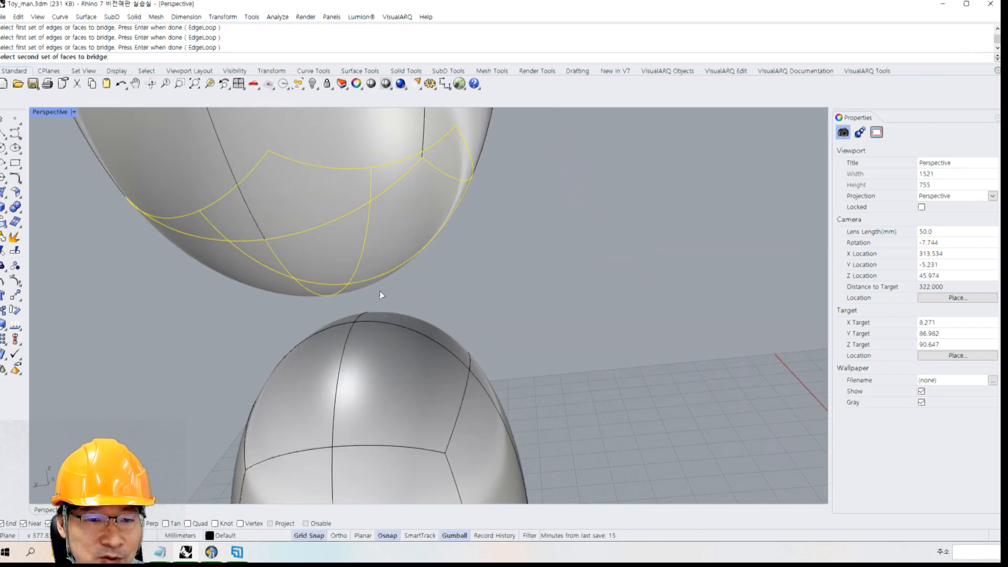
{"action": "left_click", "coordinate": [370, 341]}
{"action": "left_click", "coordinate": [317, 339]}
{"action": "left_click", "coordinate": [302, 399]}
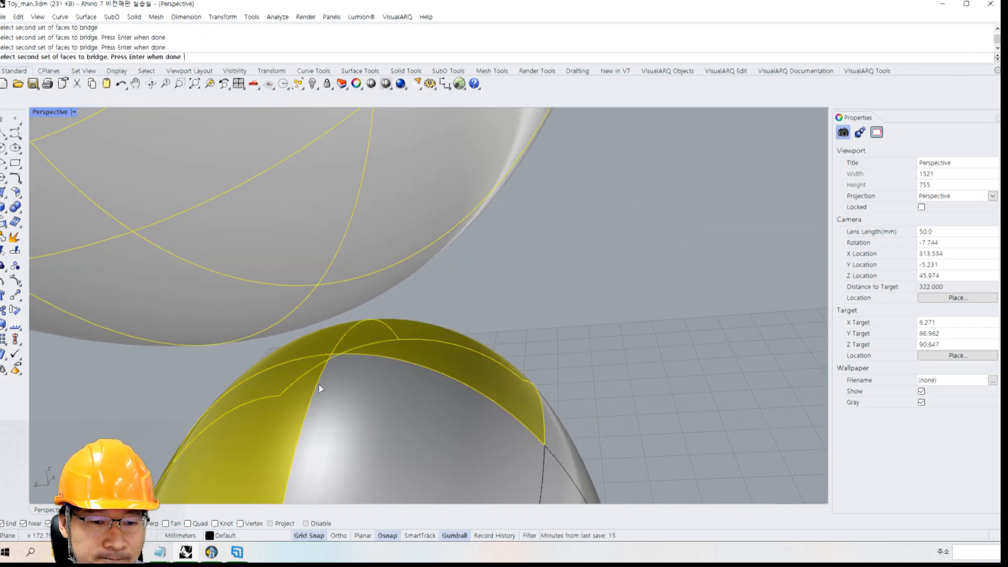
{"action": "left_click", "coordinate": [351, 393]}
{"action": "right_click", "coordinate": [351, 395]}
{"action": "right_click_drag", "start_coordinate": [348, 387], "coordinate": [488, 287]}
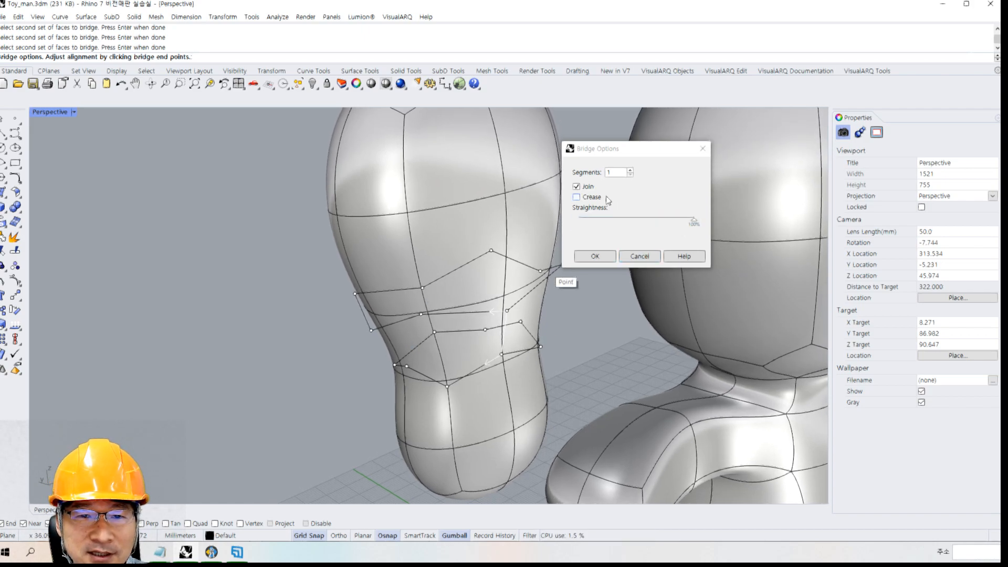
{"action": "left_click", "coordinate": [630, 170]}
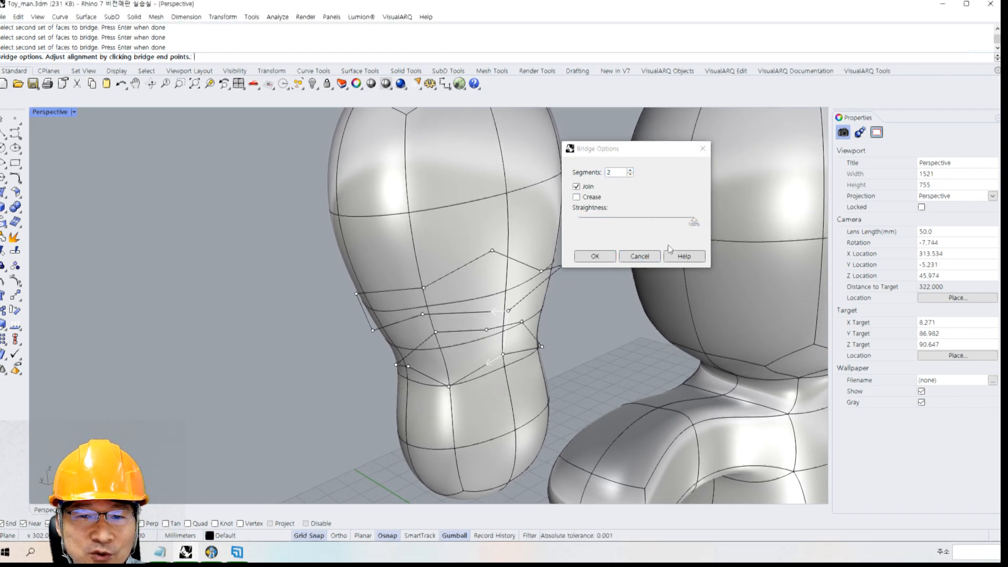
{"action": "left_click", "coordinate": [643, 256]}
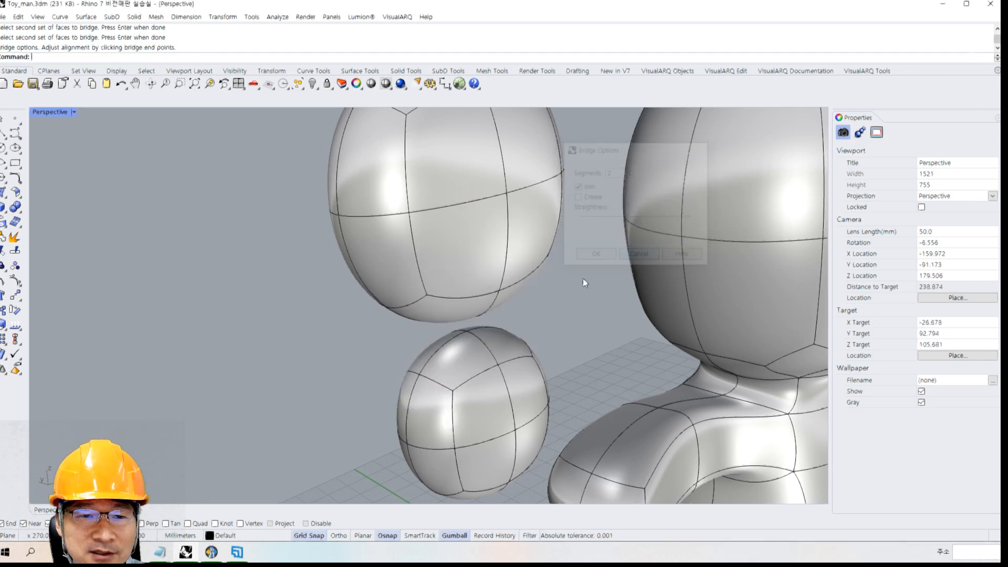
Subdivide the four SubD faces on the underside of the head ellipsoid
{"action": "right_click_drag", "start_coordinate": [310, 267], "coordinate": [339, 212]}
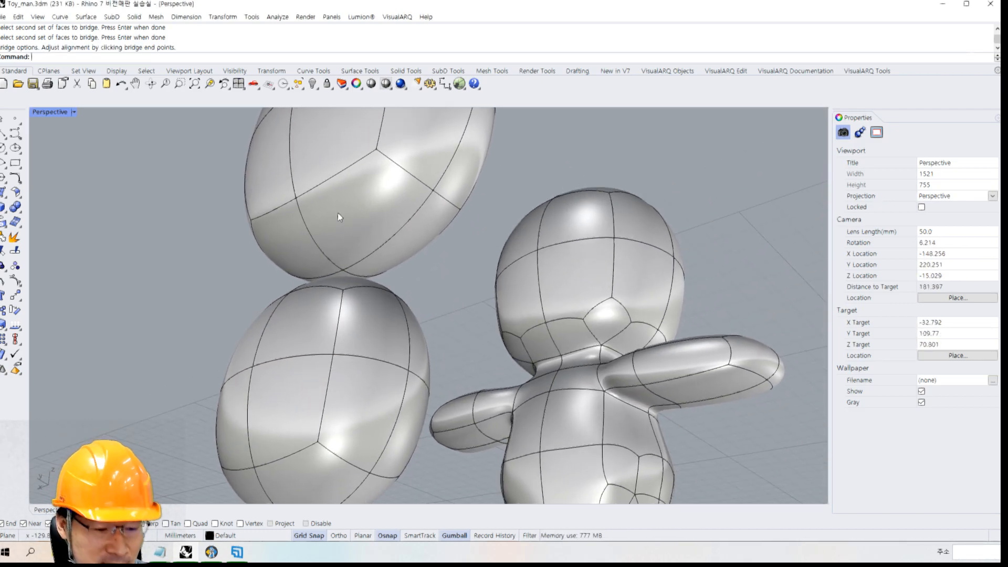
{"action": "left_click", "coordinate": [351, 215], "text": "ctrl+shift"}
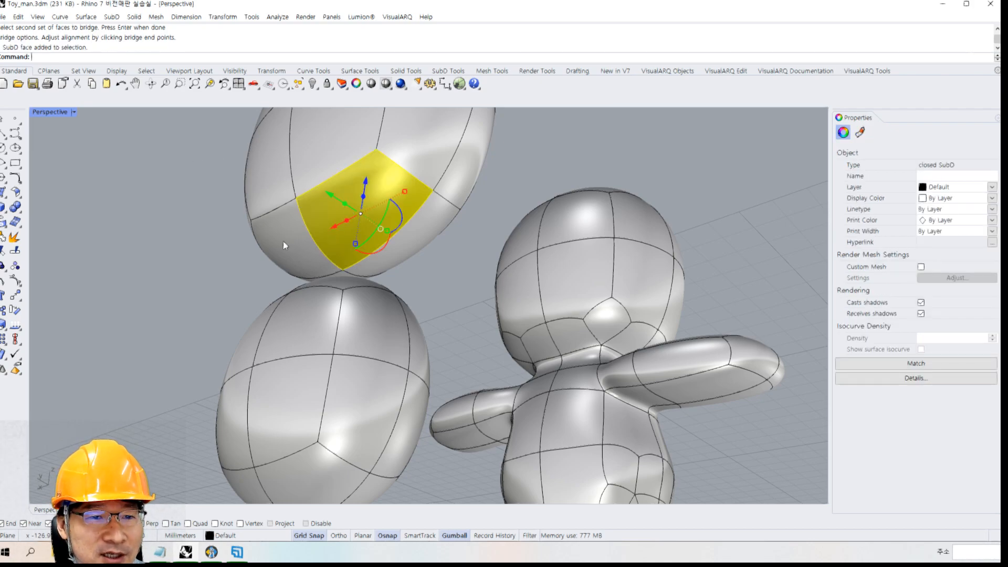
{"action": "left_click", "coordinate": [284, 241], "text": "ctrl+shift"}
{"action": "left_click", "coordinate": [404, 247], "text": "ctrl+shift"}
{"action": "right_click_drag", "start_coordinate": [405, 248], "coordinate": [329, 173]}
{"action": "scroll", "coordinate": [331, 173], "scroll_direction": "down", "scroll_amount": 3}
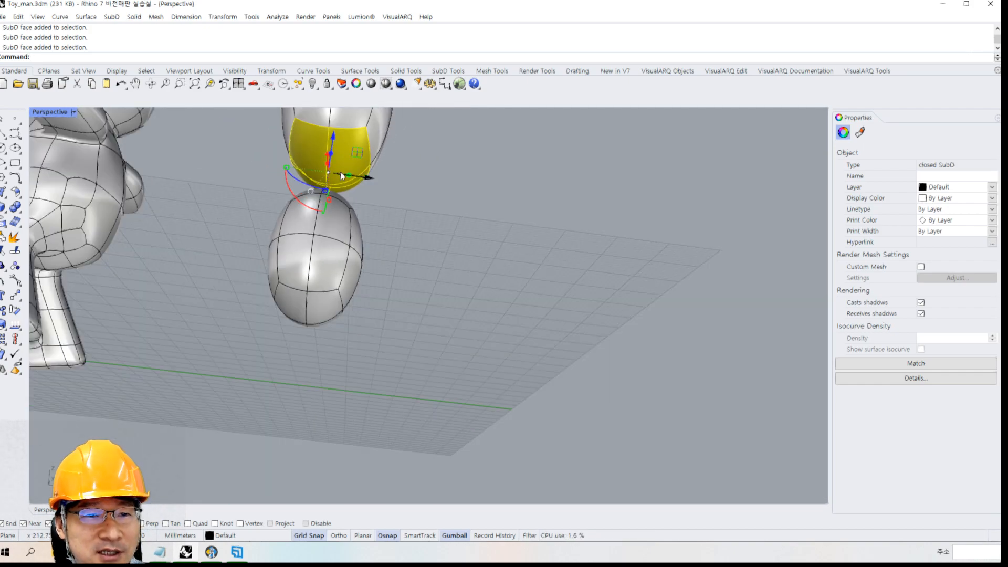
{"action": "left_click", "coordinate": [111, 17]}
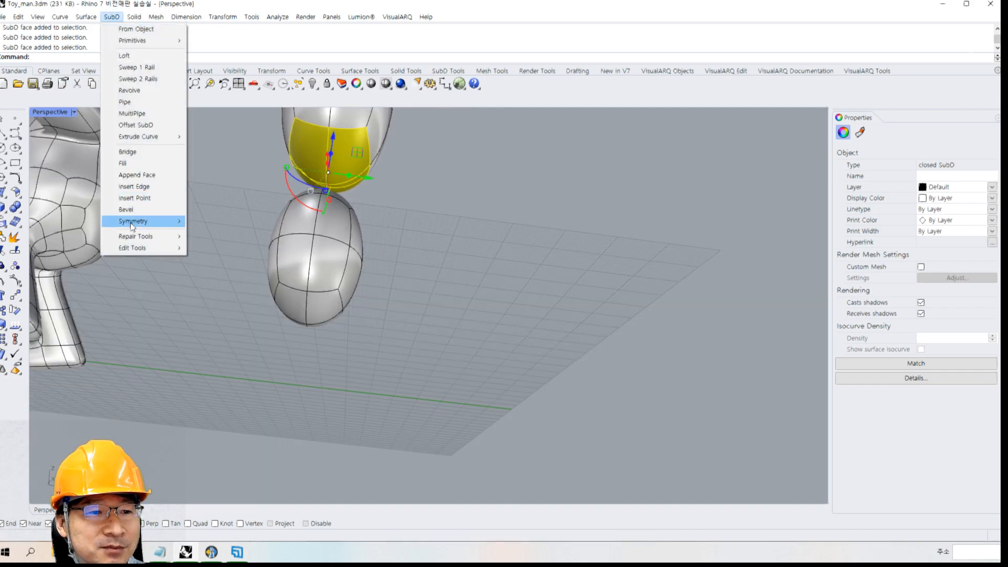
{"action": "mouse_move", "coordinate": [132, 249]}
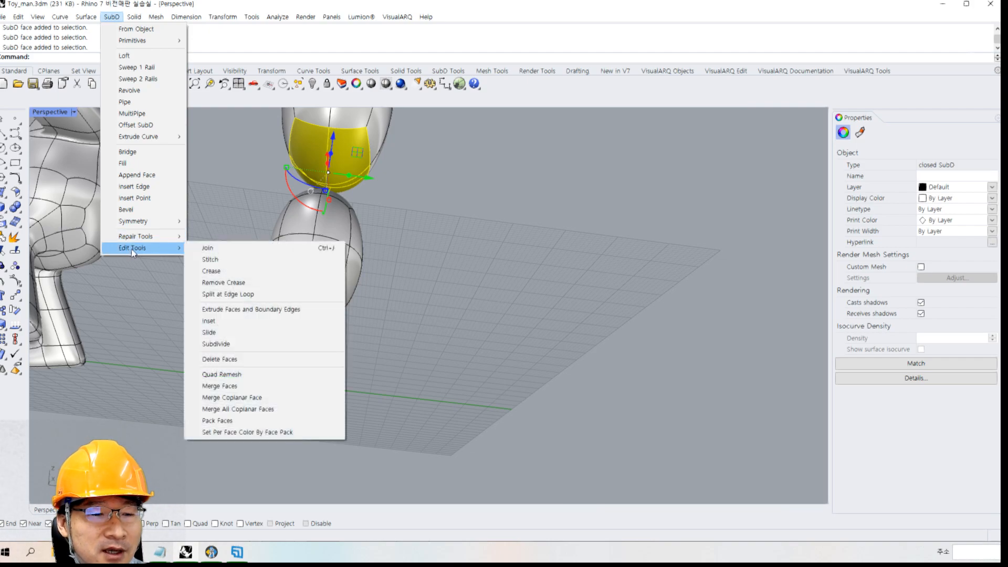
{"action": "left_click", "coordinate": [220, 344]}
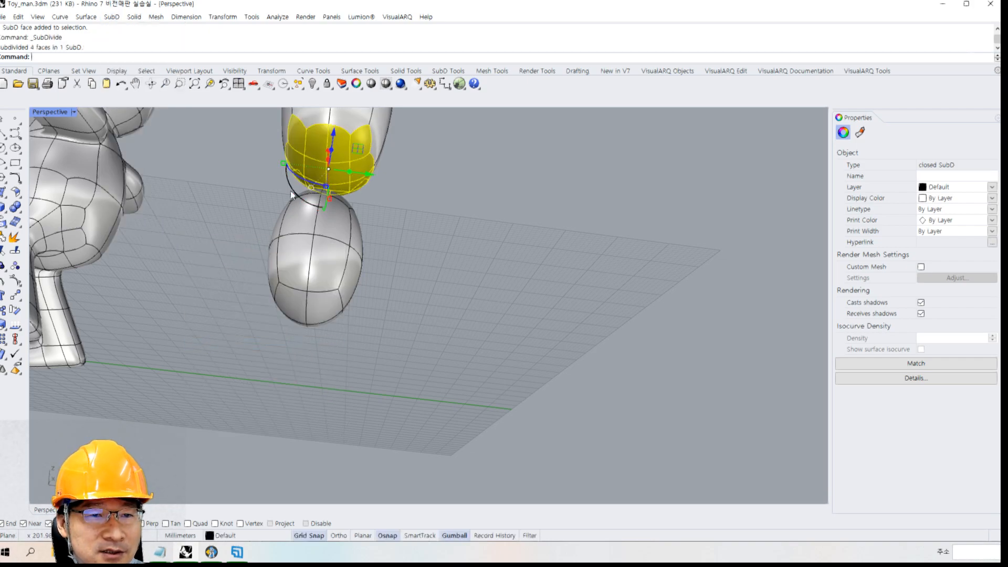
{"action": "left_click", "coordinate": [479, 170]}
Start a SubD Bridge with the central subdivided faces on the head's underside as the first set
{"action": "right_click_drag", "start_coordinate": [309, 187], "coordinate": [345, 210]}
{"action": "scroll", "coordinate": [356, 185], "scroll_direction": "up", "scroll_amount": 4}
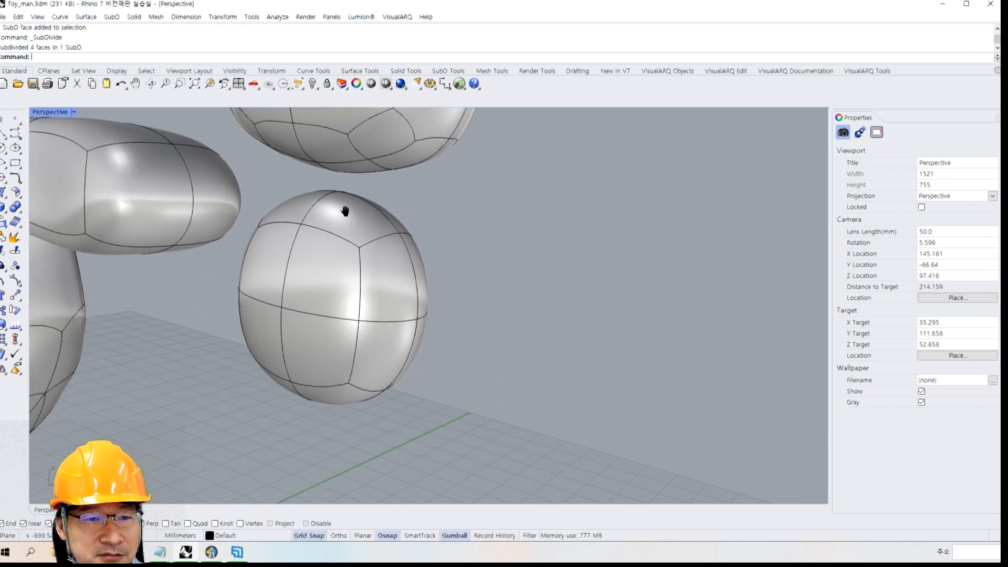
{"action": "left_click", "coordinate": [111, 17]}
{"action": "left_click", "coordinate": [144, 153]}
{"action": "scroll", "coordinate": [355, 159], "scroll_direction": "up", "scroll_amount": 5}
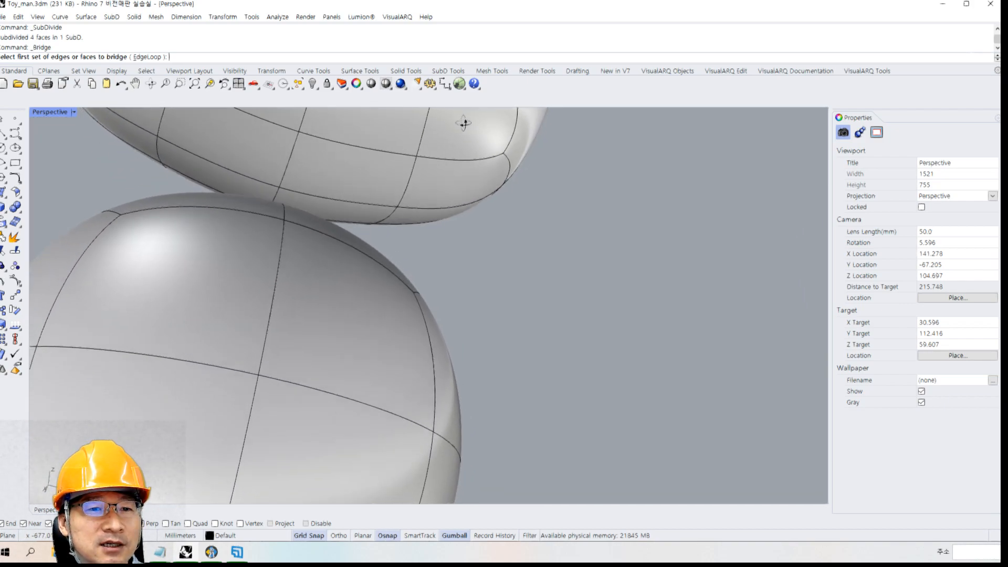
{"action": "scroll", "coordinate": [464, 120], "scroll_direction": "up", "scroll_amount": 2}
{"action": "left_click", "coordinate": [278, 127]}
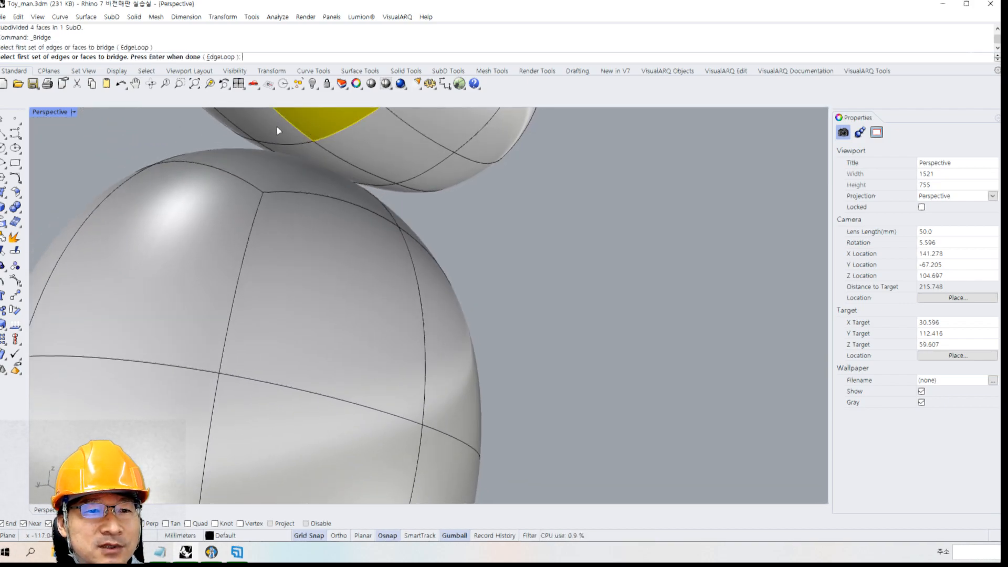
{"action": "left_click", "coordinate": [314, 153]}
{"action": "left_click", "coordinate": [366, 138]}
{"action": "key", "text": "Return"}
{"action": "scroll", "coordinate": [334, 137], "scroll_direction": "down", "scroll_amount": 5}
{"action": "right_click", "coordinate": [313, 101]}
Select the four top faces of the torso ellipsoid as the second set of the bridge
{"action": "right_click_drag", "start_coordinate": [296, 153], "coordinate": [292, 203]}
{"action": "scroll", "coordinate": [293, 203], "scroll_direction": "up", "scroll_amount": 4}
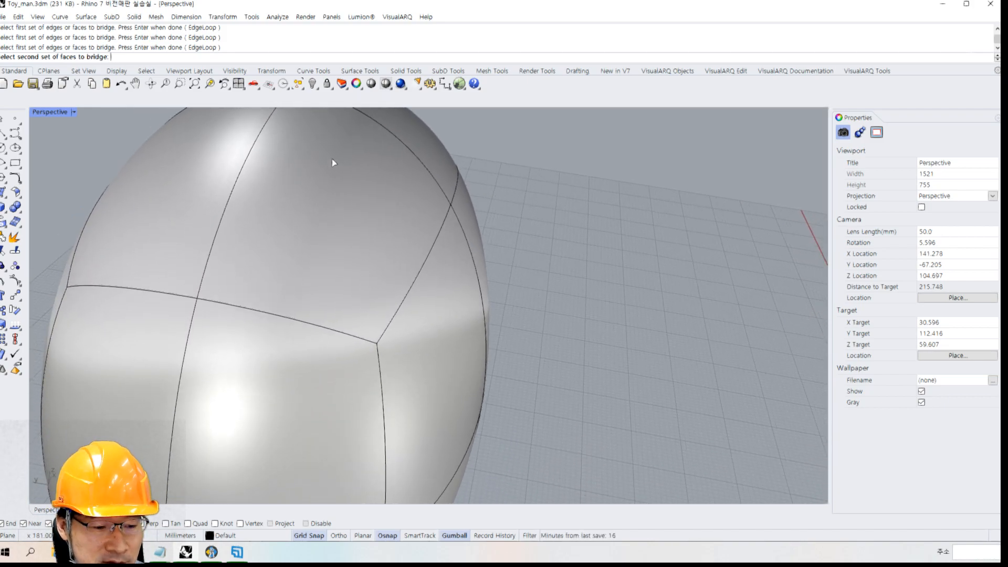
{"action": "scroll", "coordinate": [332, 159], "scroll_direction": "down", "scroll_amount": 4}
{"action": "left_click", "coordinate": [361, 218]}
{"action": "left_click", "coordinate": [254, 229]}
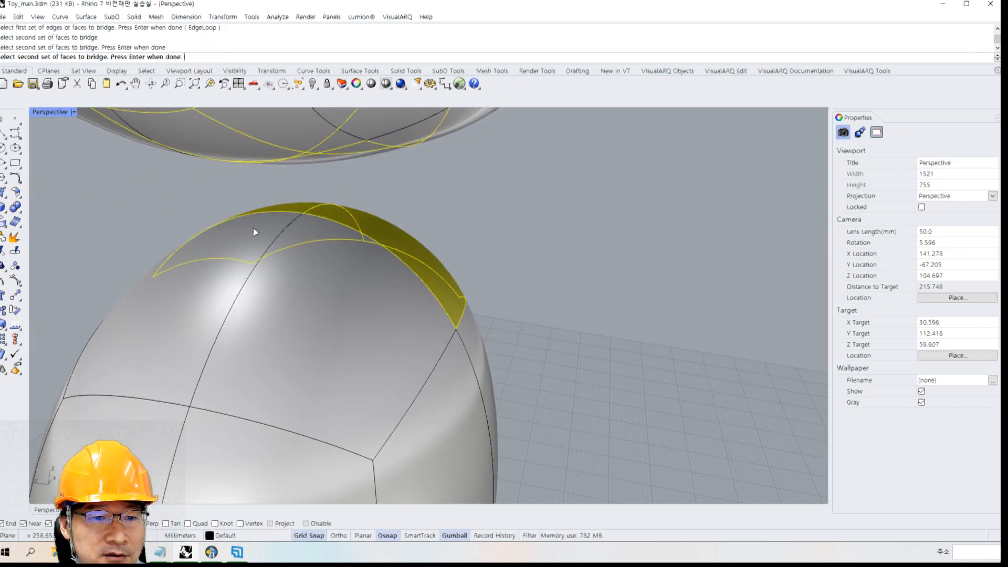
{"action": "left_click", "coordinate": [239, 257]}
{"action": "left_click", "coordinate": [307, 282]}
{"action": "key", "text": "Return"}
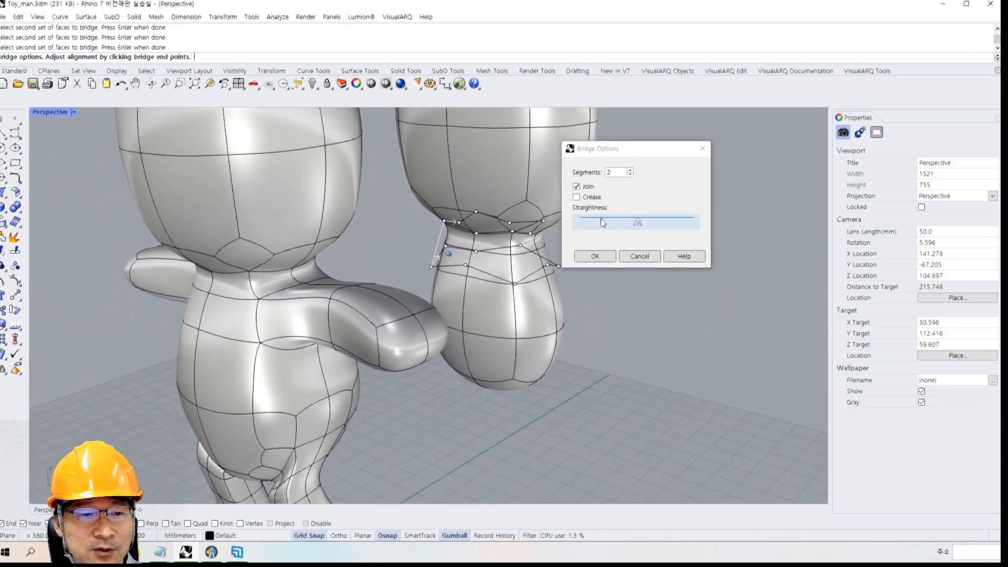
Create the neck bridge with 3 segments, Join on, Crease off and an increased straightness
{"action": "left_click", "coordinate": [631, 170]}
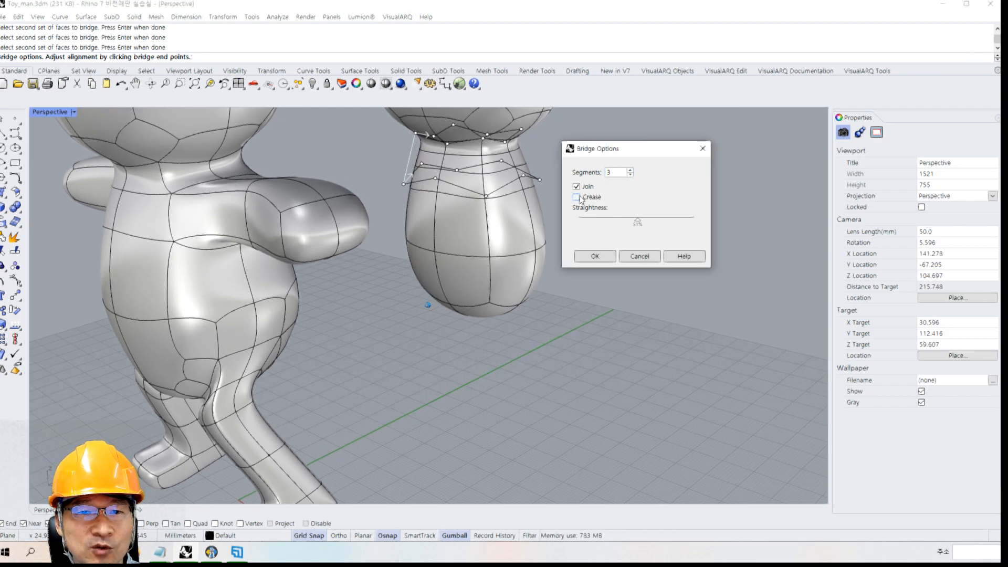
{"action": "left_click", "coordinate": [640, 222]}
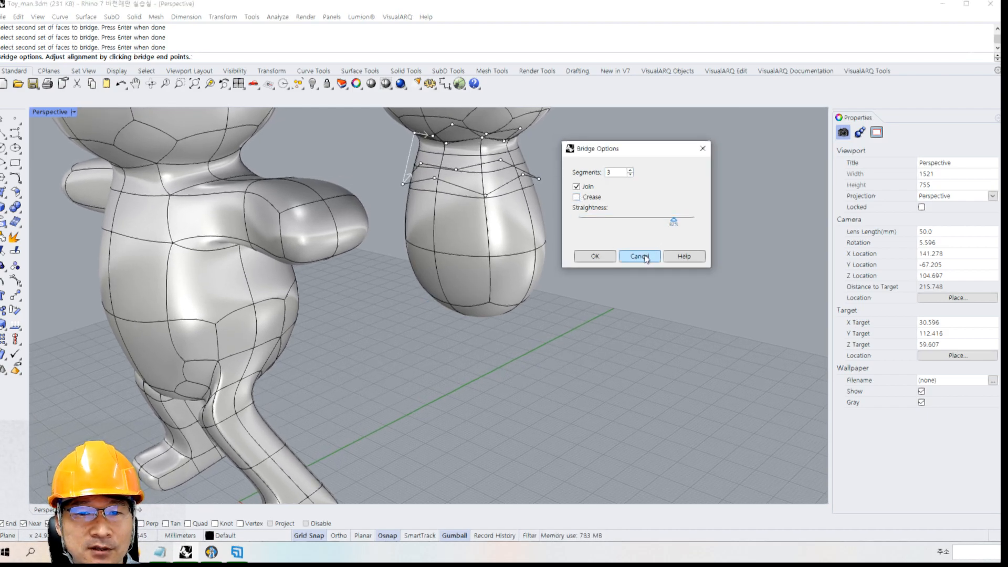
{"action": "left_click", "coordinate": [595, 256]}
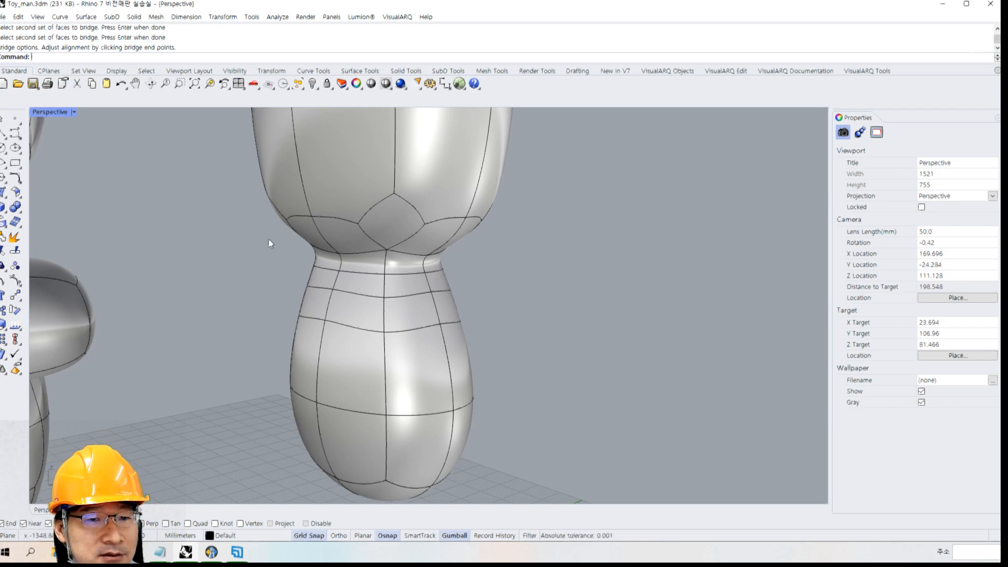
Extrude the four adjacent faces on the side of the upper torso outward along X as the start of an arm
{"action": "left_click", "coordinate": [414, 282], "text": "ctrl+shift"}
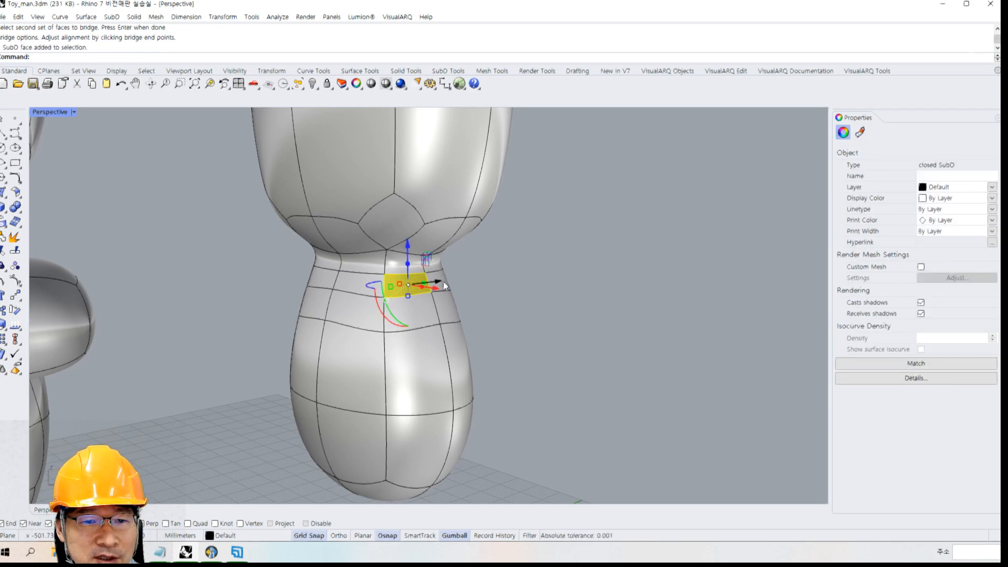
{"action": "scroll", "coordinate": [451, 289], "scroll_direction": "up", "scroll_amount": 3}
{"action": "right_click_drag", "start_coordinate": [513, 303], "coordinate": [456, 303]}
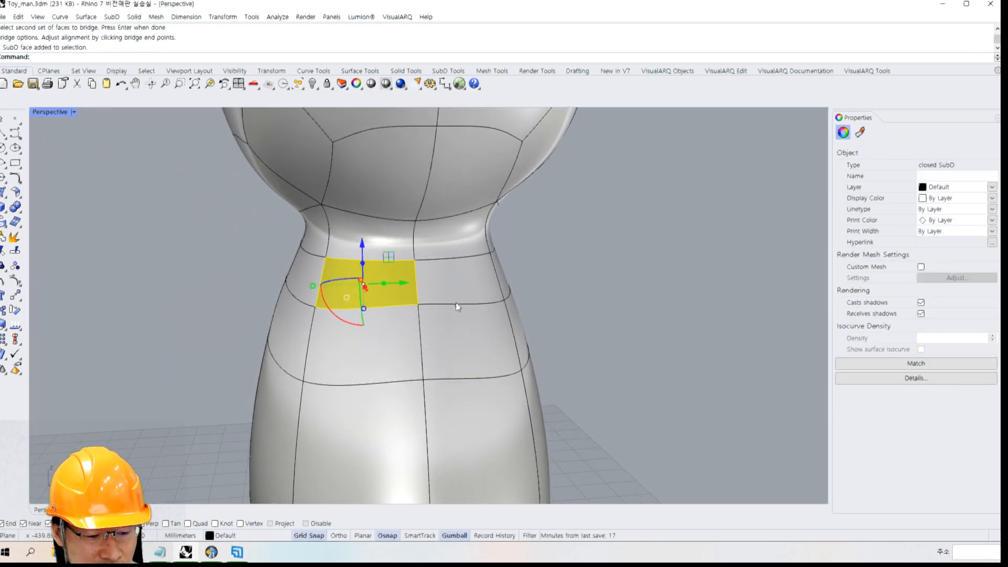
{"action": "left_click", "coordinate": [433, 282], "text": "ctrl+shift"}
{"action": "left_click", "coordinate": [449, 336], "text": "ctrl+shift"}
{"action": "left_click", "coordinate": [376, 340], "text": "ctrl+shift"}
{"action": "right_click_drag", "start_coordinate": [367, 346], "coordinate": [484, 349]}
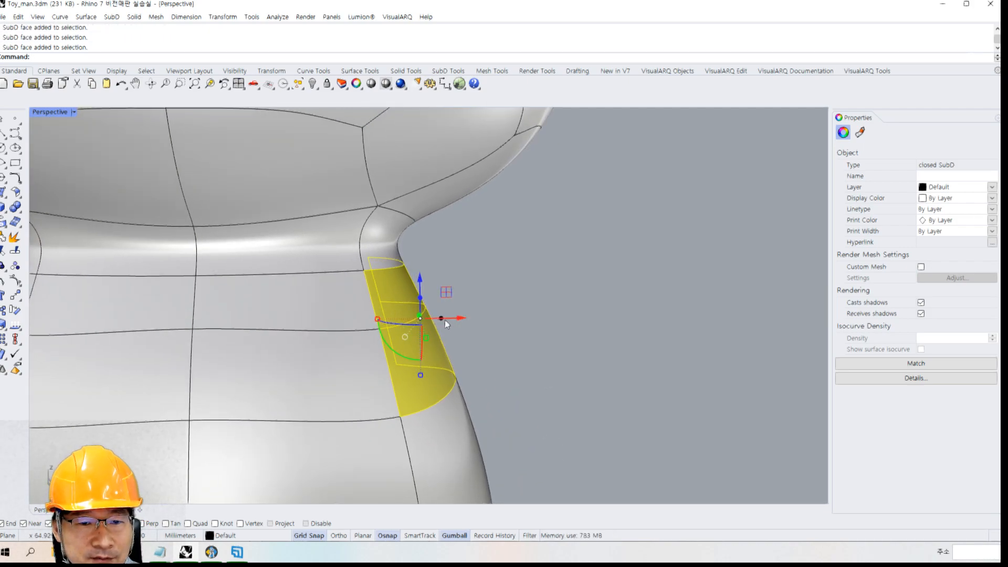
{"action": "left_click_drag", "start_coordinate": [443, 319], "coordinate": [474, 319]}
{"action": "mouse_move", "coordinate": [474, 320]}
{"action": "right_mouse_down"}
{"action": "mouse_move", "coordinate": [474, 333]}
{"action": "mouse_move", "coordinate": [478, 319]}
{"action": "right_mouse_up"}
{"action": "left_click_drag", "start_coordinate": [478, 319], "coordinate": [587, 311], "text": "ctrl"}
{"action": "right_click_drag", "start_coordinate": [585, 307], "coordinate": [514, 254]}
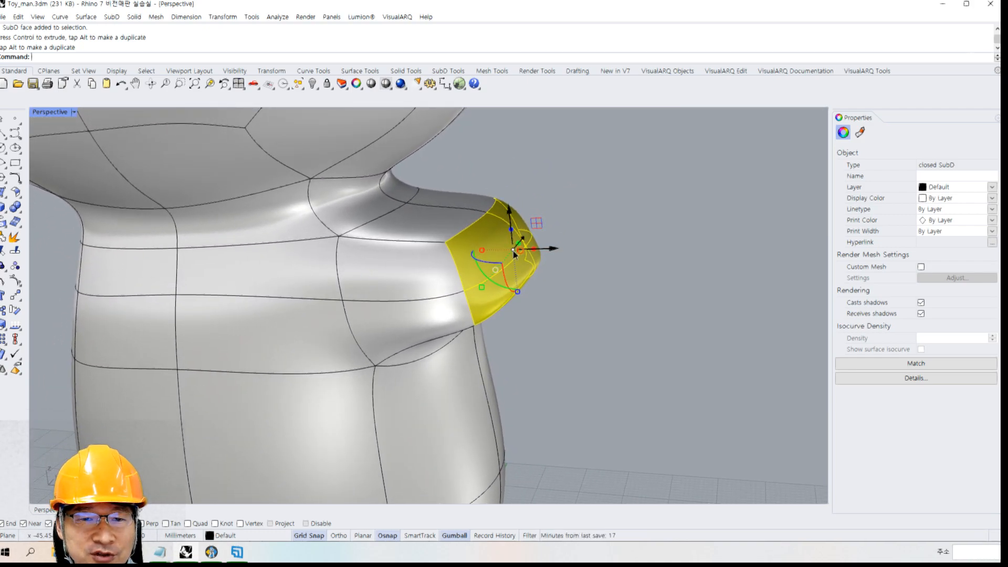
Align the gumball to the object for the selected arm end faces
{"action": "left_click", "coordinate": [514, 251]}
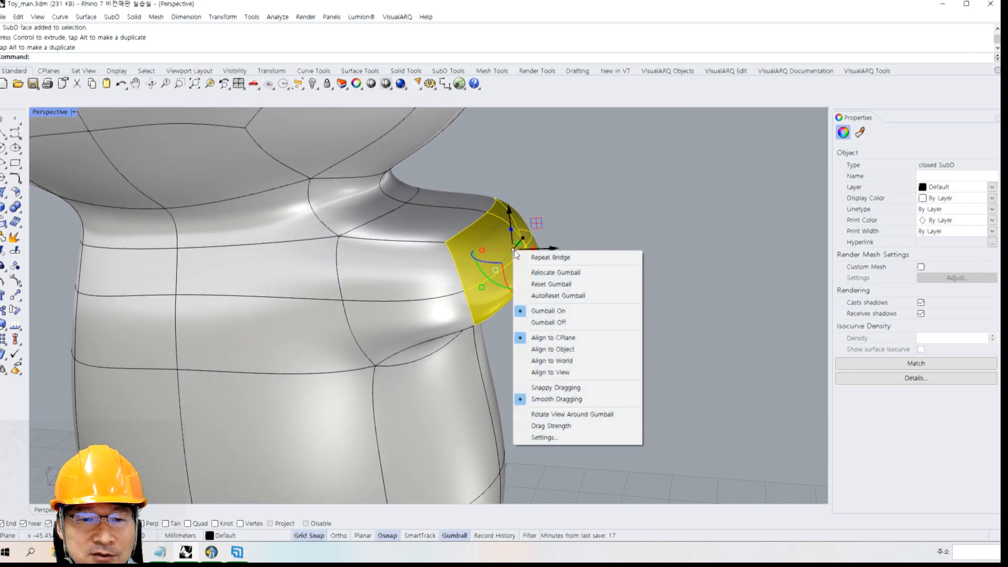
{"action": "left_click", "coordinate": [555, 350]}
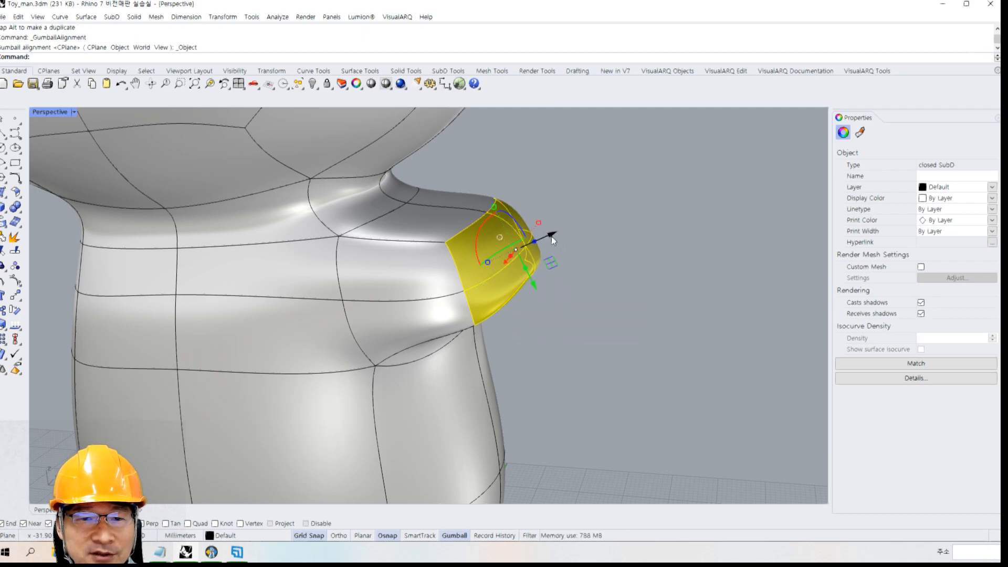
Pull the selected arm end faces further outward along their normal and extrude them in successive sections to lengthen the arm
{"action": "mouse_move", "coordinate": [551, 239]}
{"action": "left_mouse_down"}
{"action": "mouse_move", "coordinate": [574, 229]}
{"action": "mouse_move", "coordinate": [562, 231]}
{"action": "left_mouse_up"}
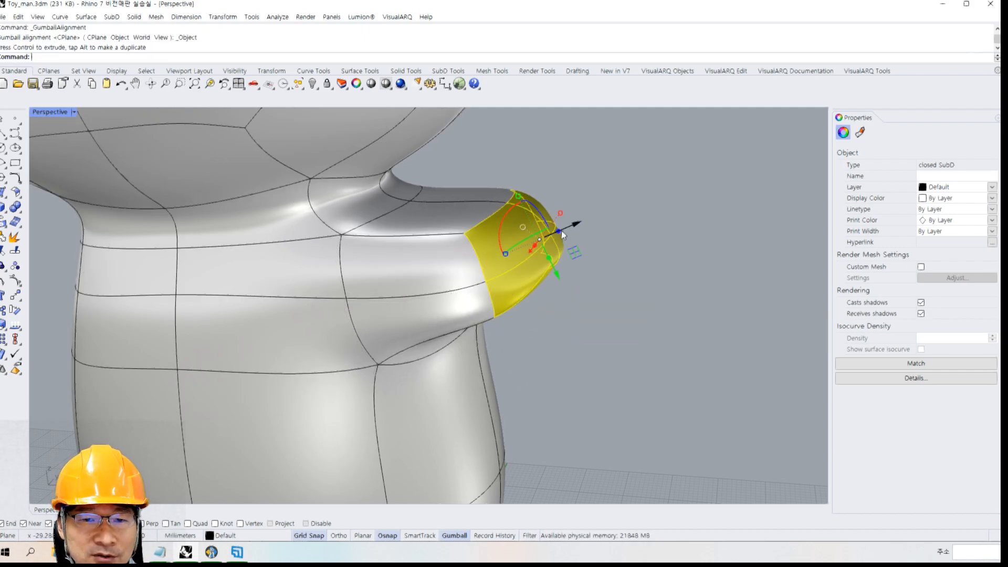
{"action": "scroll", "coordinate": [560, 235], "scroll_direction": "up", "scroll_amount": 2}
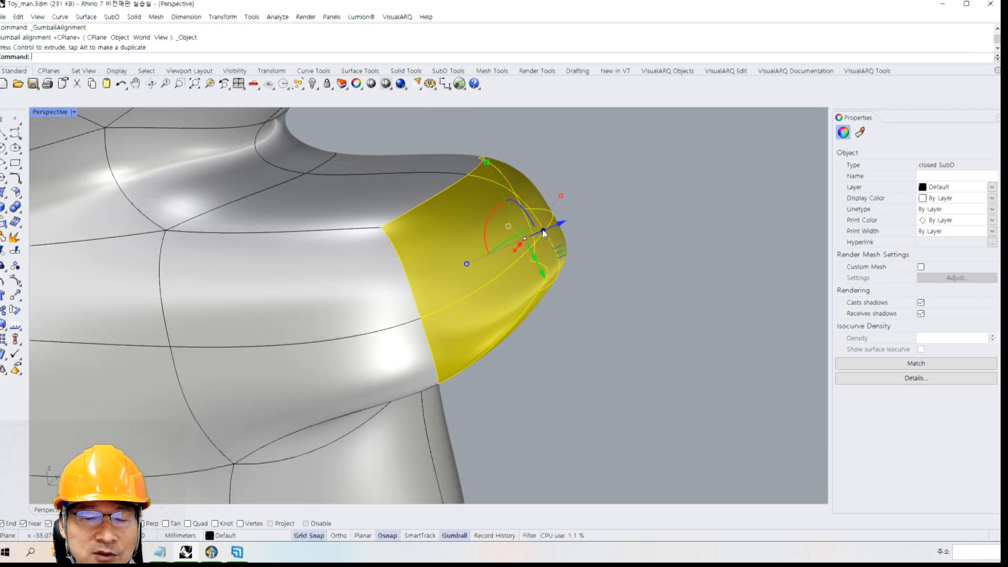
{"action": "right_click_drag", "start_coordinate": [543, 233], "coordinate": [542, 235]}
{"action": "left_click_drag", "start_coordinate": [541, 235], "coordinate": [568, 234]}
{"action": "right_click_drag", "start_coordinate": [569, 235], "coordinate": [629, 362]}
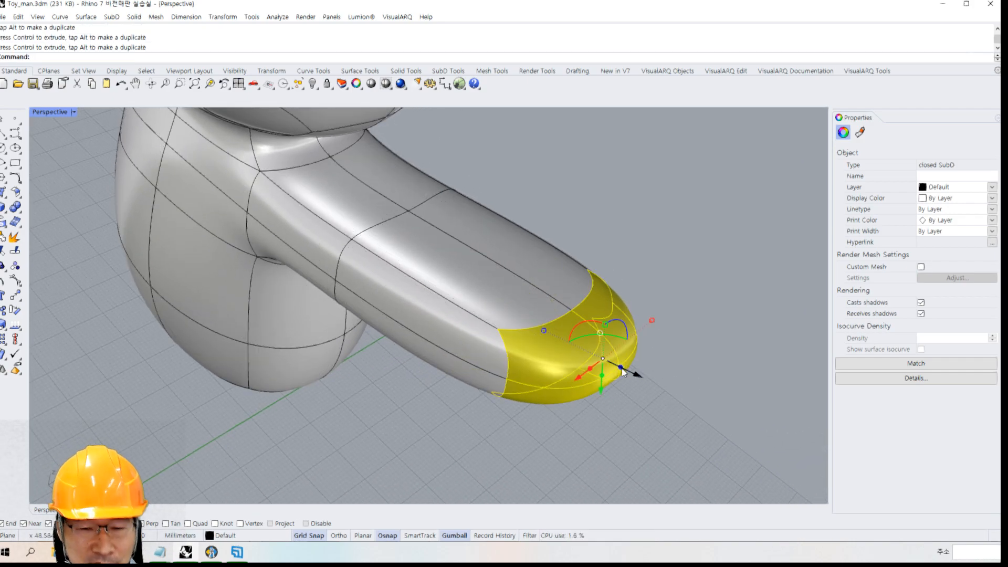
{"action": "left_click_drag", "start_coordinate": [622, 371], "coordinate": [713, 422]}
{"action": "right_click_drag", "start_coordinate": [518, 305], "coordinate": [586, 262]}
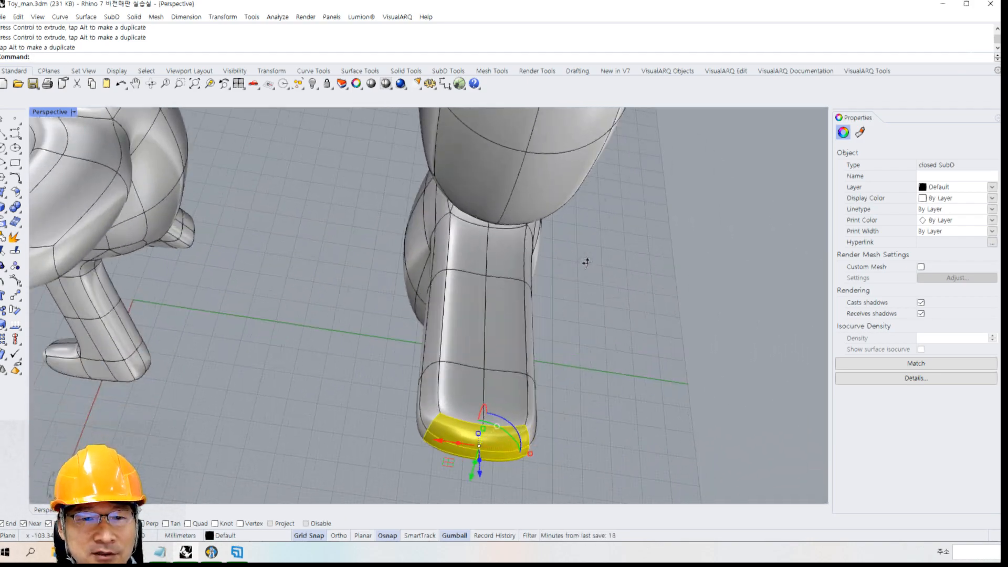
Select the central lengthwise edges of the arm's middle section and nudge them sideways
{"action": "key", "text": "Escape"}
{"action": "left_click", "coordinate": [485, 308], "text": "ctrl+shift"}
{"action": "right_click_drag", "start_coordinate": [485, 308], "coordinate": [572, 174]}
{"action": "left_click", "coordinate": [499, 323], "text": "ctrl+shift"}
{"action": "right_click_drag", "start_coordinate": [499, 323], "coordinate": [515, 311]}
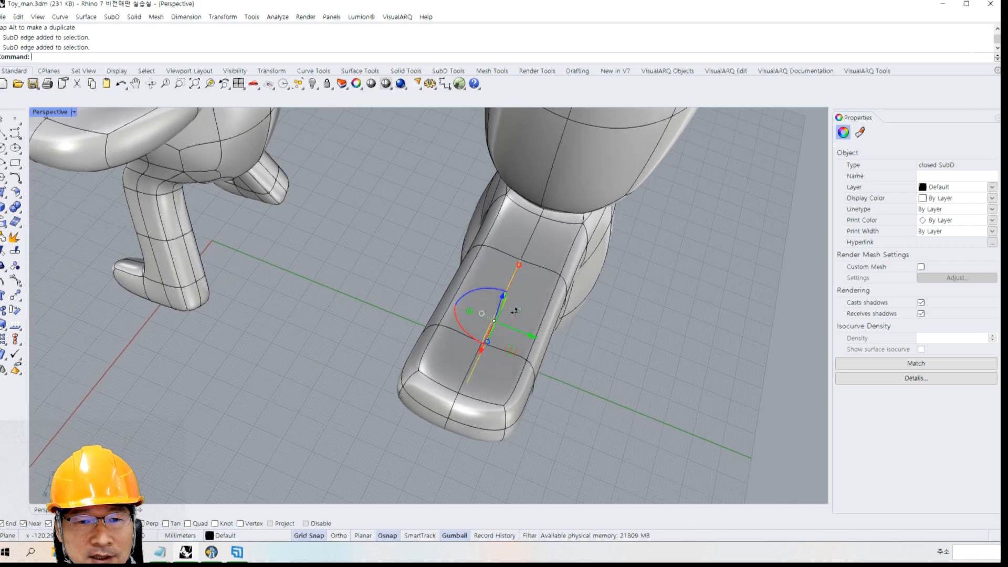
{"action": "scroll", "coordinate": [516, 312], "scroll_direction": "up", "scroll_amount": 3}
{"action": "mouse_move", "coordinate": [519, 344]}
{"action": "left_mouse_down"}
{"action": "mouse_move", "coordinate": [545, 355]}
{"action": "mouse_move", "coordinate": [537, 351]}
{"action": "left_mouse_up"}
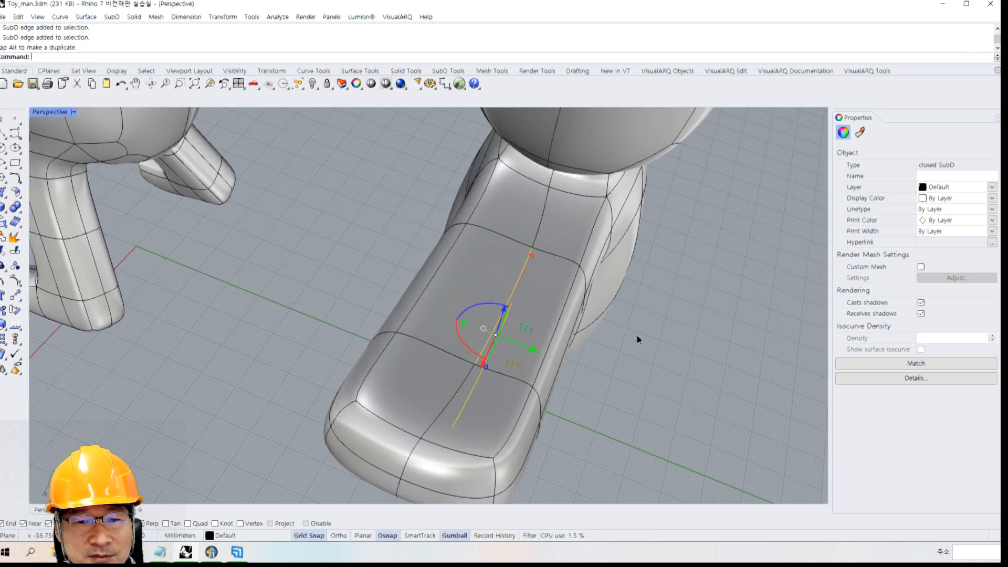
{"action": "right_click_drag", "start_coordinate": [638, 339], "coordinate": [558, 300]}
{"action": "key", "text": "Escape"}
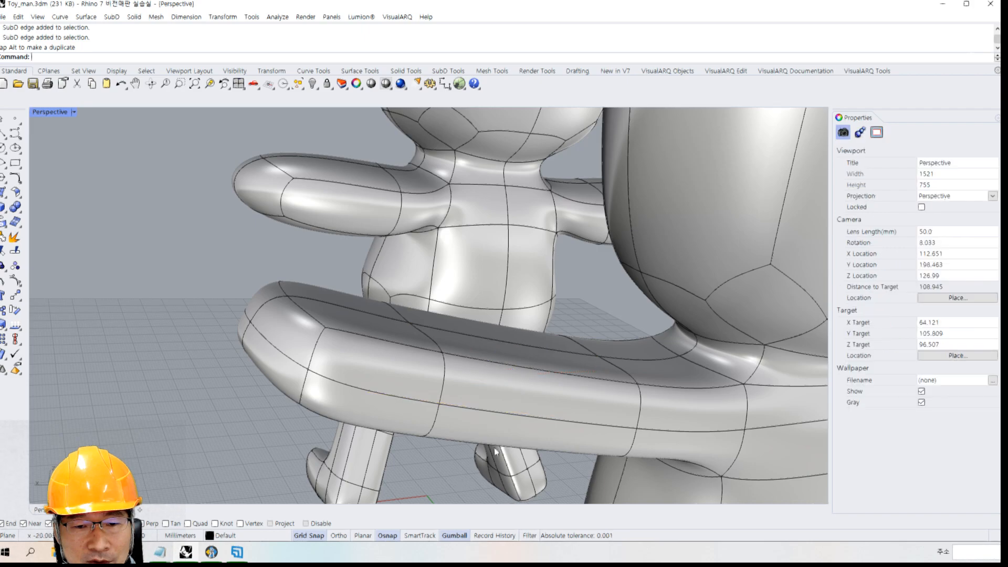
Select the two faces on the back side of the arm's middle section and shift them to adjust its thickness
{"action": "left_click", "coordinate": [537, 394], "text": "ctrl+shift"}
{"action": "left_click", "coordinate": [517, 430], "text": "ctrl+shift"}
{"action": "right_click_drag", "start_coordinate": [479, 389], "coordinate": [515, 399]}
{"action": "right_click_drag", "start_coordinate": [592, 411], "coordinate": [628, 333]}
{"action": "left_click", "coordinate": [393, 326]}
{"action": "key", "text": "Escape"}
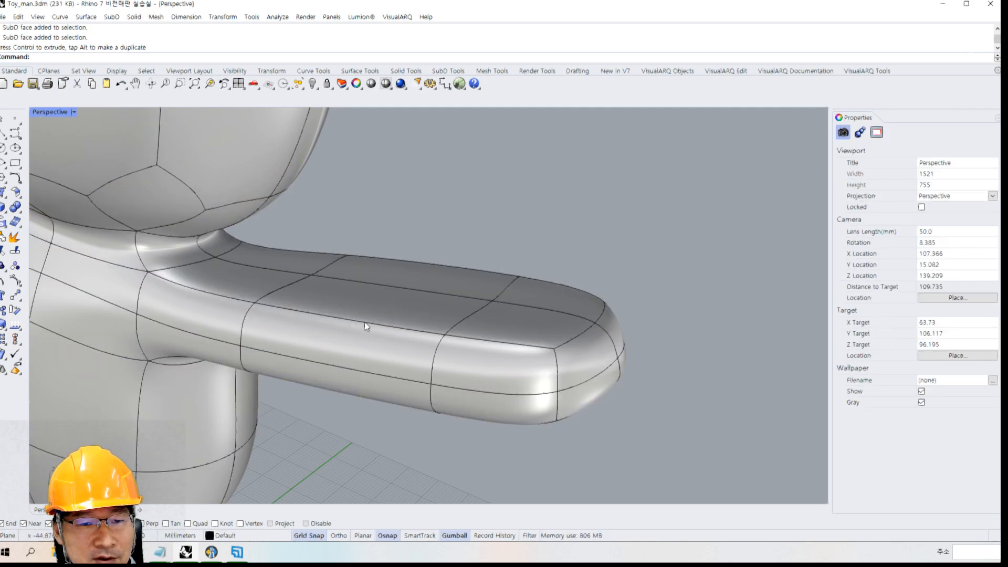
Select the lengthwise edges along the front side of the arm's middle section and move them to slim the arm
{"action": "left_click", "coordinate": [367, 323], "text": "ctrl+shift"}
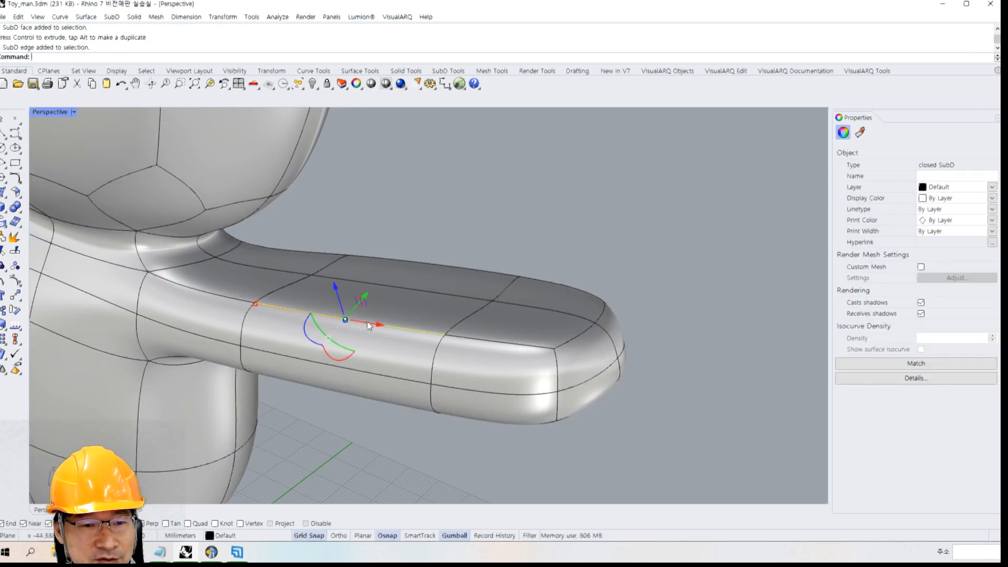
{"action": "left_click", "coordinate": [360, 376], "text": "ctrl+shift"}
{"action": "right_click_drag", "start_coordinate": [370, 389], "coordinate": [377, 355]}
{"action": "left_click", "coordinate": [371, 311], "text": "ctrl+shift"}
{"action": "right_click_drag", "start_coordinate": [372, 309], "coordinate": [364, 324]}
{"action": "left_click_drag", "start_coordinate": [324, 323], "coordinate": [353, 343]}
{"action": "right_click_drag", "start_coordinate": [487, 296], "coordinate": [520, 304]}
{"action": "scroll", "coordinate": [490, 307], "scroll_direction": "up", "scroll_amount": 2}
{"action": "left_click", "coordinate": [604, 181]}
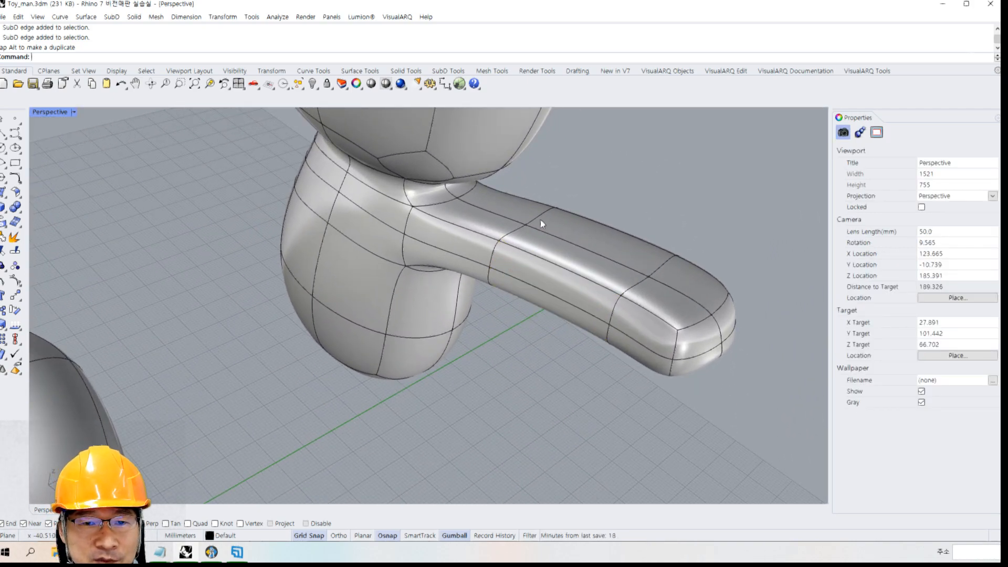
{"action": "left_click", "coordinate": [519, 233], "text": "ctrl+shift"}
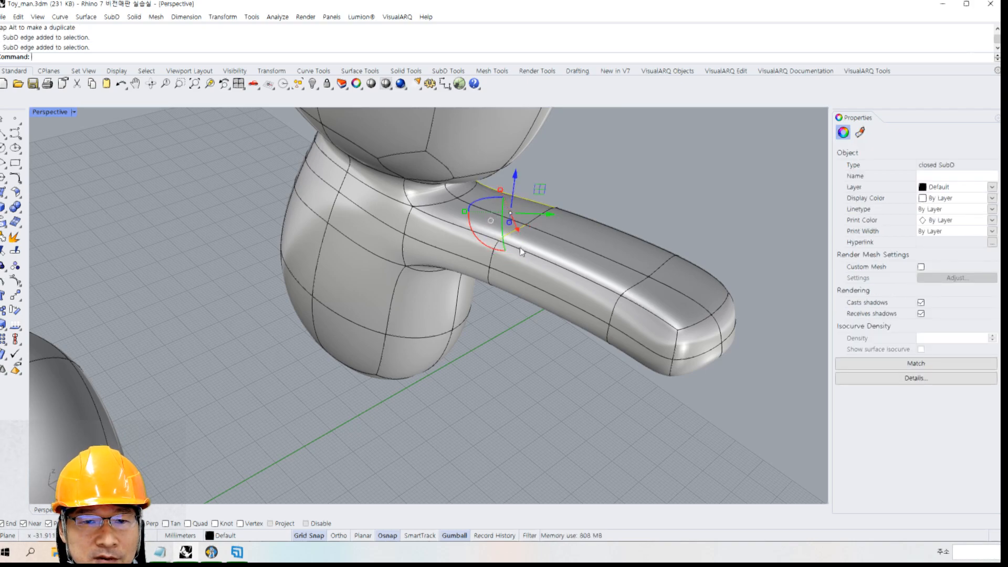
{"action": "left_click", "coordinate": [637, 181]}
{"action": "scroll", "coordinate": [549, 236], "scroll_direction": "up", "scroll_amount": 5}
{"action": "left_click", "coordinate": [529, 197]}
{"action": "left_click", "coordinate": [563, 166]}
{"action": "left_click", "coordinate": [524, 200], "text": "ctrl+shift"}
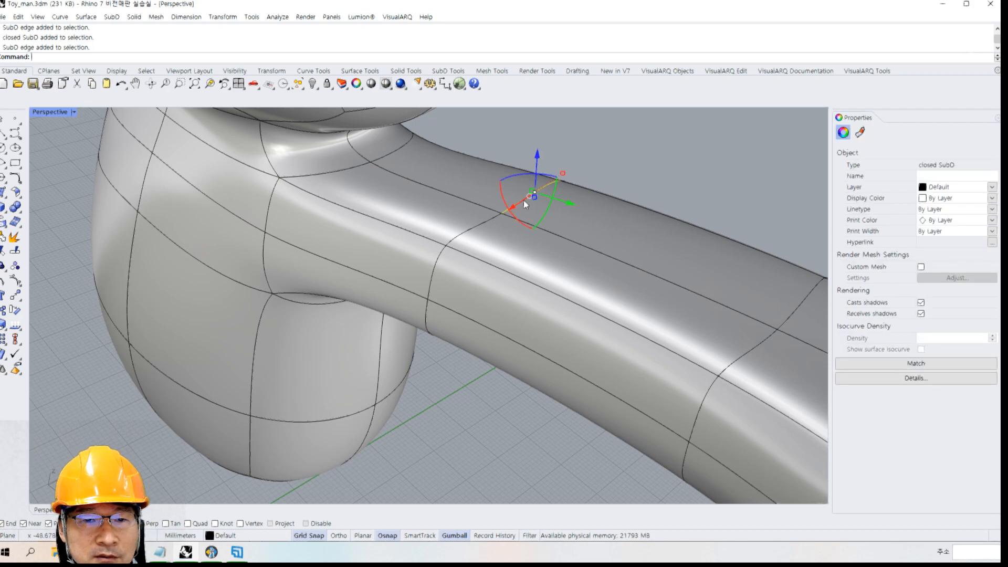
{"action": "key", "text": "space"}
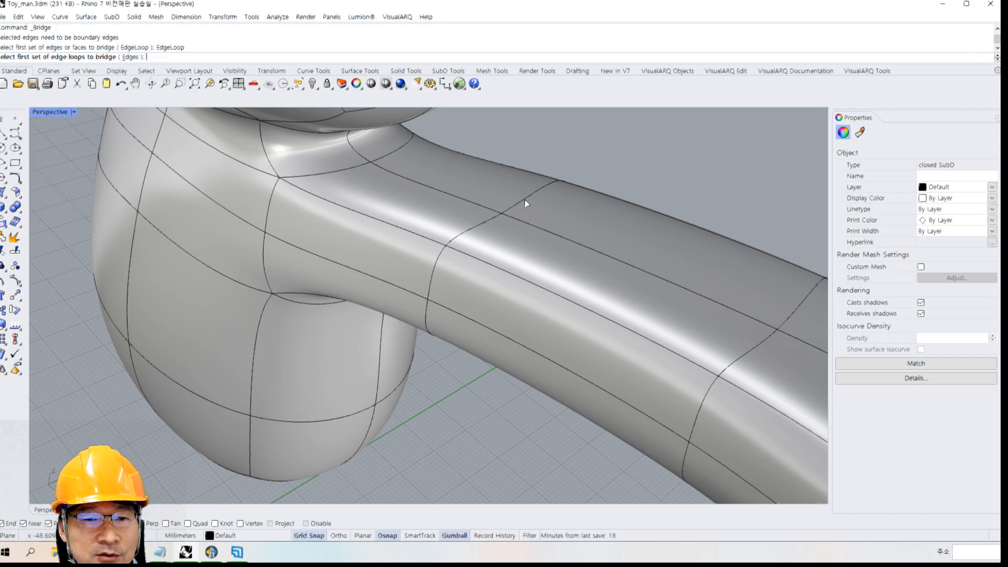
{"action": "key", "text": "Escape"}
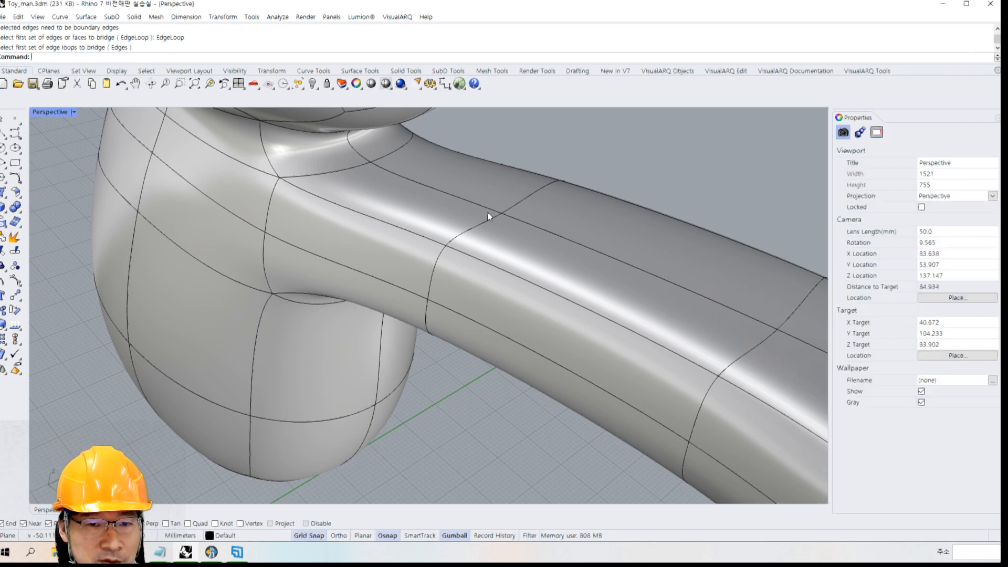
{"action": "left_click", "coordinate": [527, 196], "text": "ctrl+shift"}
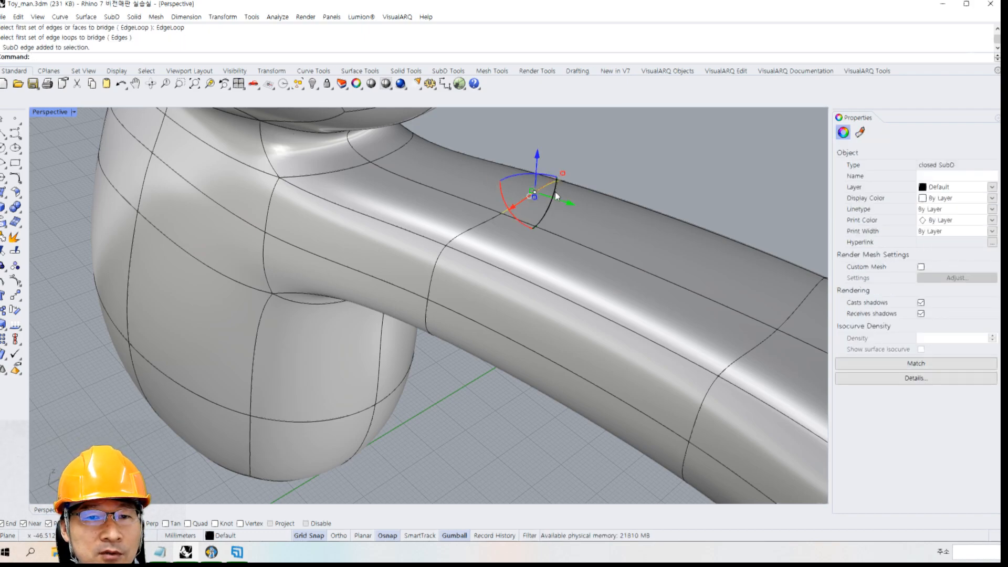
{"action": "left_click", "coordinate": [109, 18]}
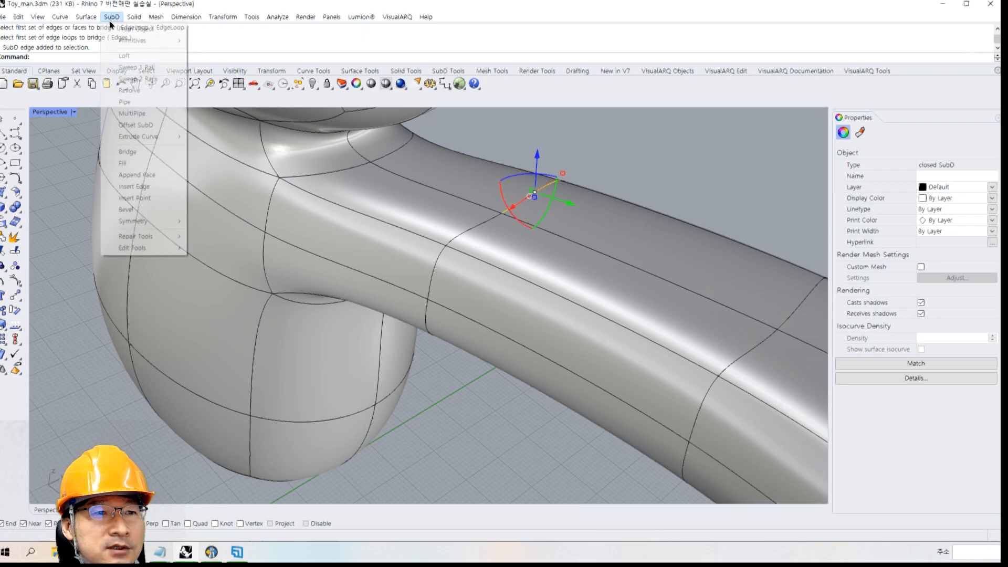
{"action": "mouse_move", "coordinate": [155, 143]}
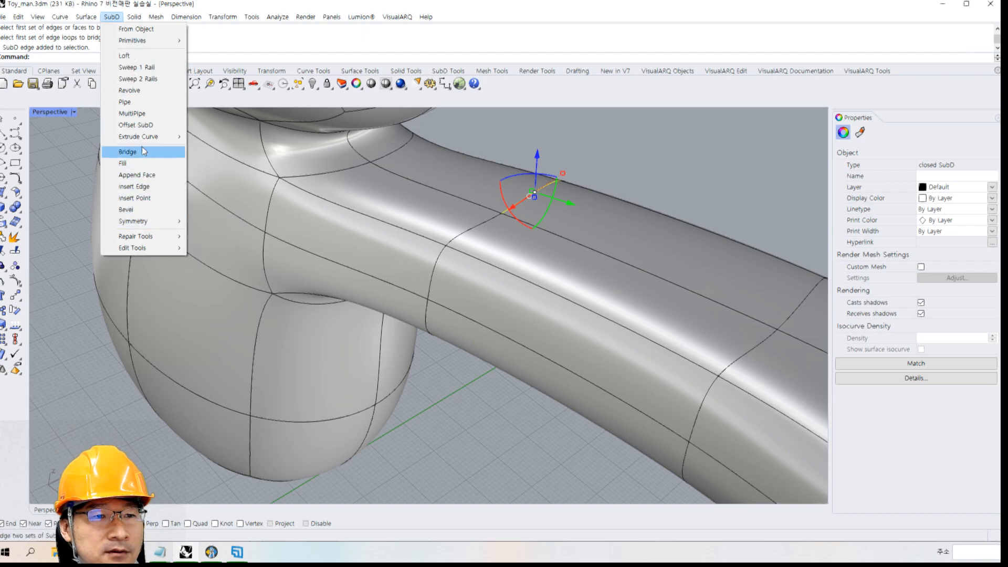
{"action": "left_click", "coordinate": [591, 134]}
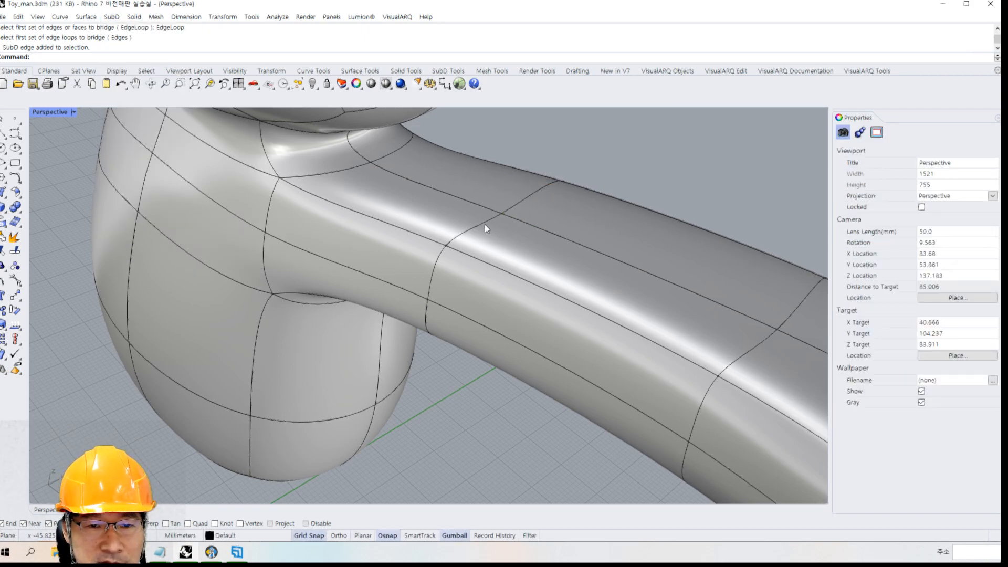
Select the edges of the ring around the arm near the shoulder and shift them with the gumball
{"action": "left_click", "coordinate": [509, 216], "text": "ctrl+shift"}
{"action": "left_click", "coordinate": [436, 268], "text": "ctrl+shift"}
{"action": "left_click", "coordinate": [427, 317], "text": "ctrl+shift"}
{"action": "right_click_drag", "start_coordinate": [495, 272], "coordinate": [525, 378]}
{"action": "right_click_drag", "start_coordinate": [454, 253], "coordinate": [399, 287]}
{"action": "left_click_drag", "start_coordinate": [434, 275], "coordinate": [401, 272]}
{"action": "mouse_move", "coordinate": [410, 288]}
{"action": "right_mouse_down"}
{"action": "mouse_move", "coordinate": [417, 275]}
{"action": "mouse_move", "coordinate": [419, 287]}
{"action": "right_mouse_up"}
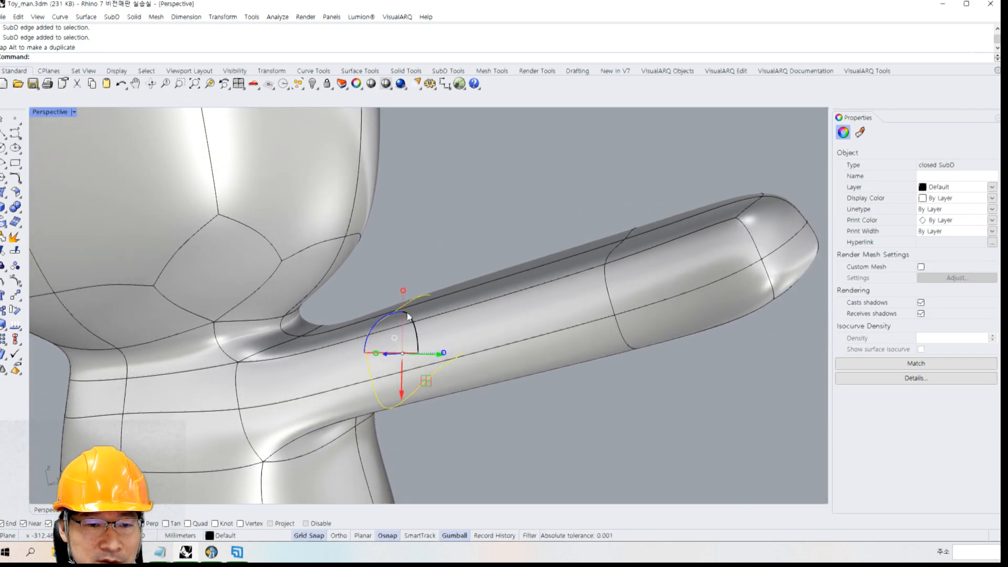
Align the gumball to the CPlane and lower the selected edge ring near the shoulder slightly
{"action": "right_click", "coordinate": [402, 356]}
{"action": "left_click", "coordinate": [440, 245]}
{"action": "right_click_drag", "start_coordinate": [445, 347], "coordinate": [410, 311]}
{"action": "left_click_drag", "start_coordinate": [409, 308], "coordinate": [409, 321]}
{"action": "right_click_drag", "start_coordinate": [474, 258], "coordinate": [345, 239]}
{"action": "left_click", "coordinate": [586, 197]}
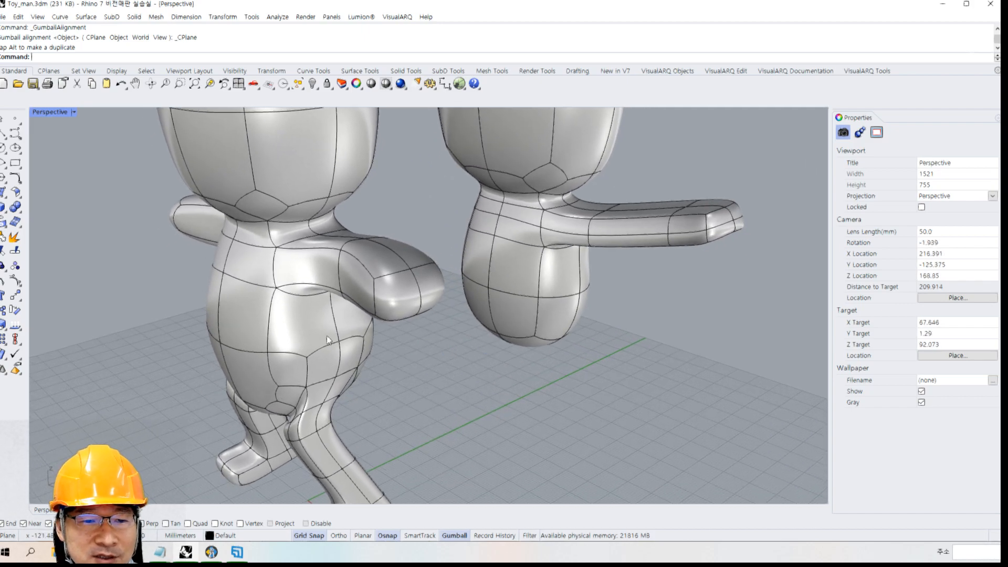
Create a tall, narrow SubD box for the leg with X, Y and Z counts of 2, drawn on the ground grid
{"action": "left_click", "coordinate": [133, 18]}
{"action": "mouse_move", "coordinate": [117, 20]}
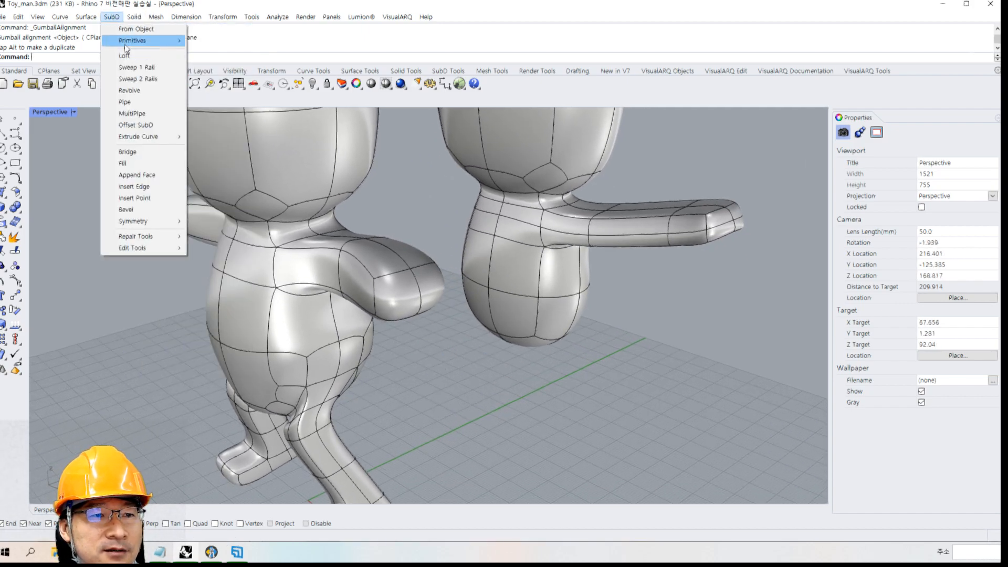
{"action": "mouse_move", "coordinate": [175, 42]}
{"action": "left_click", "coordinate": [227, 65]}
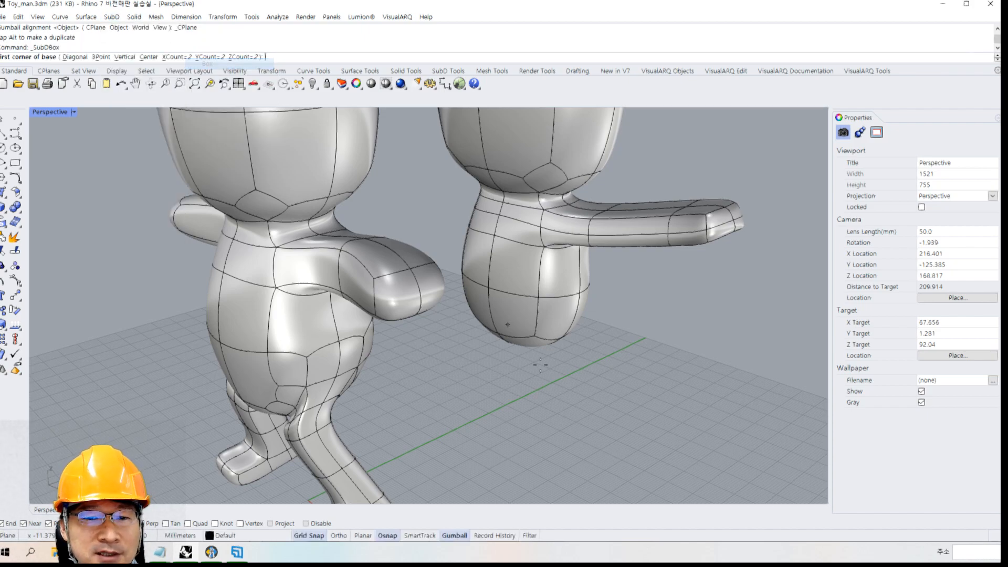
{"action": "scroll", "coordinate": [602, 435], "scroll_direction": "down", "scroll_amount": 1}
{"action": "scroll", "coordinate": [443, 440], "scroll_direction": "up", "scroll_amount": 5}
{"action": "left_click", "coordinate": [442, 415]}
{"action": "left_click", "coordinate": [467, 426]}
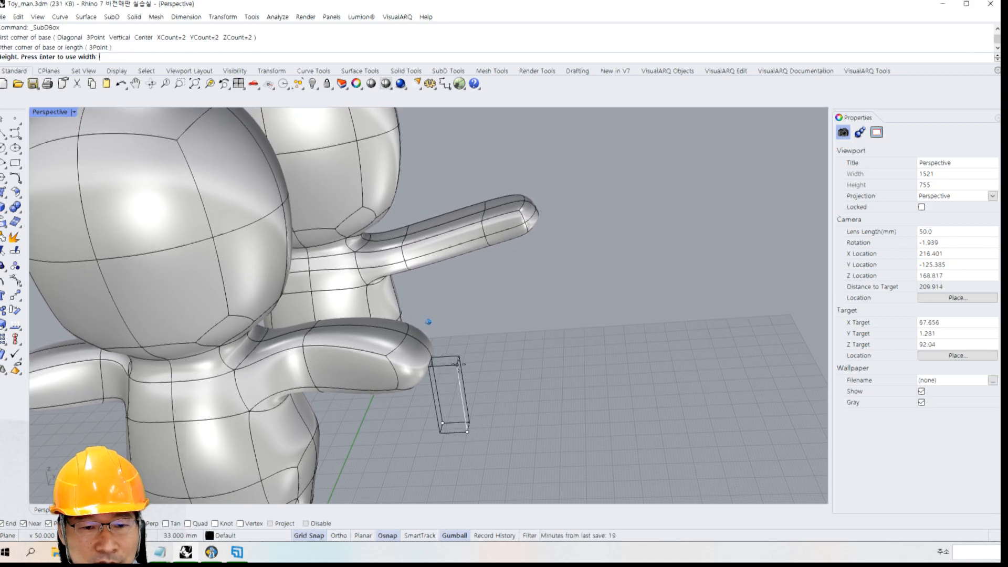
{"action": "left_click", "coordinate": [457, 369]}
Move the leg box beneath the torso and tilt it slightly around the X axis
{"action": "right_click_drag", "start_coordinate": [465, 373], "coordinate": [651, 280]}
{"action": "left_click", "coordinate": [617, 257]}
{"action": "left_click_drag", "start_coordinate": [651, 279], "coordinate": [625, 277]}
{"action": "right_click_drag", "start_coordinate": [607, 303], "coordinate": [610, 306]}
{"action": "scroll", "coordinate": [610, 305], "scroll_direction": "up", "scroll_amount": 1}
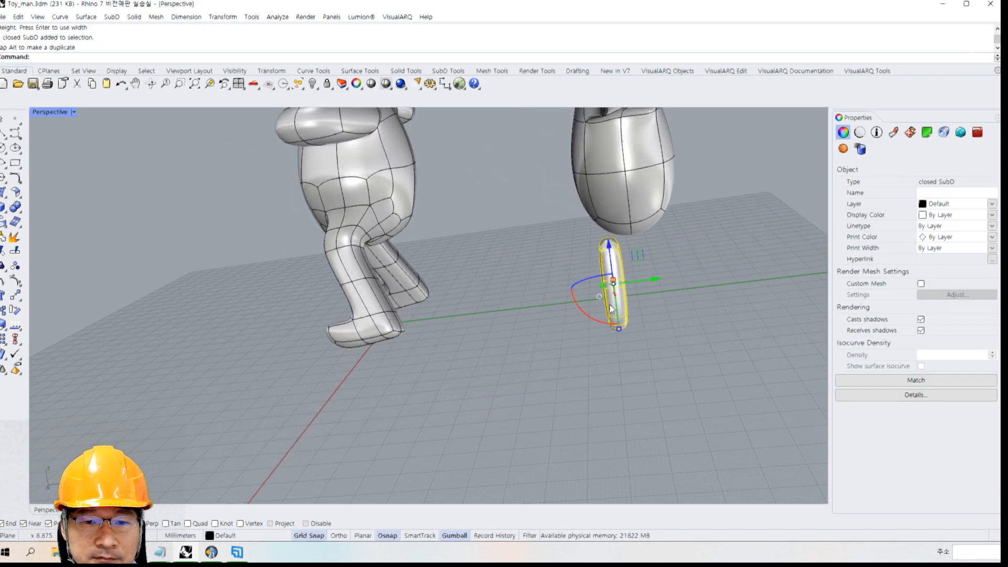
{"action": "scroll", "coordinate": [610, 308], "scroll_direction": "up", "scroll_amount": 1}
{"action": "left_click_drag", "start_coordinate": [581, 304], "coordinate": [588, 308]}
{"action": "left_click", "coordinate": [721, 268]}
{"action": "right_click_drag", "start_coordinate": [720, 268], "coordinate": [626, 241]}
Tilt the leg box sideways around the Y axis and shift it slightly into position under the torso
{"action": "left_click", "coordinate": [630, 243]}
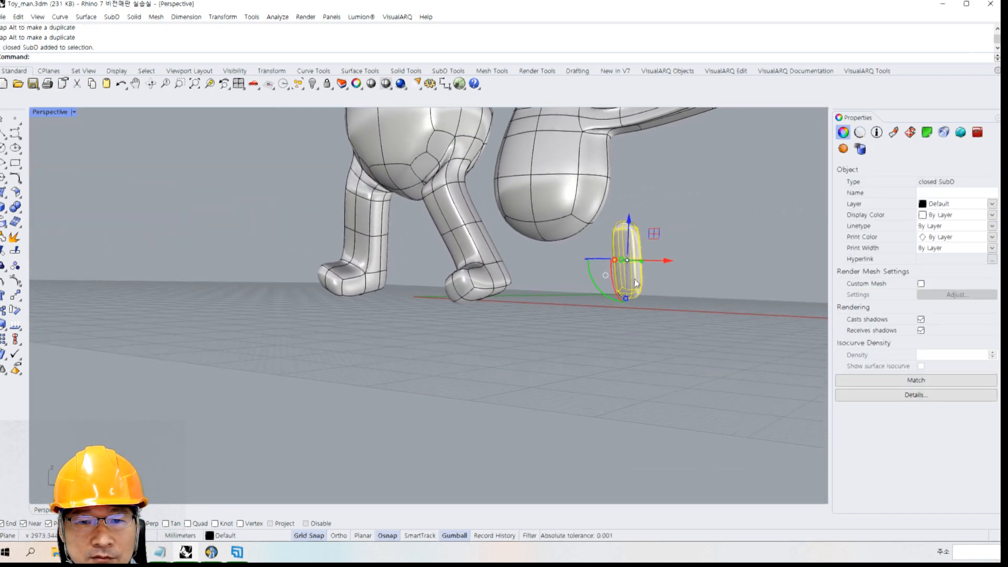
{"action": "scroll", "coordinate": [637, 282], "scroll_direction": "up", "scroll_amount": 1}
{"action": "left_click_drag", "start_coordinate": [604, 278], "coordinate": [617, 288]}
{"action": "left_click", "coordinate": [706, 190]}
{"action": "right_click_drag", "start_coordinate": [705, 190], "coordinate": [709, 298]}
{"action": "left_click", "coordinate": [714, 307]}
{"action": "left_click_drag", "start_coordinate": [701, 293], "coordinate": [692, 294]}
{"action": "left_click", "coordinate": [732, 270]}
{"action": "right_click_drag", "start_coordinate": [732, 270], "coordinate": [685, 250]}
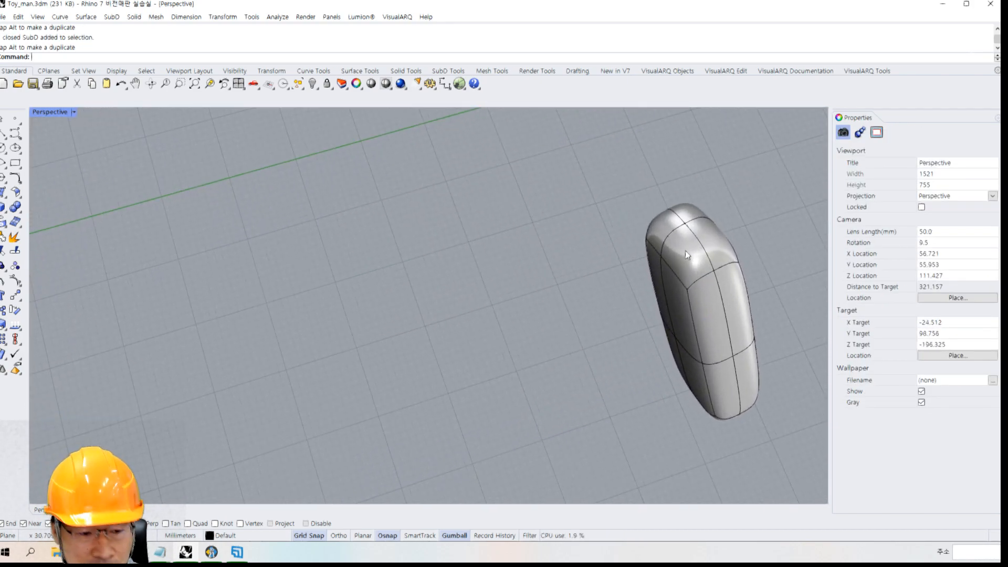
Select the four top faces of the tilted leg box
{"action": "left_click", "coordinate": [693, 223], "text": "ctrl+shift"}
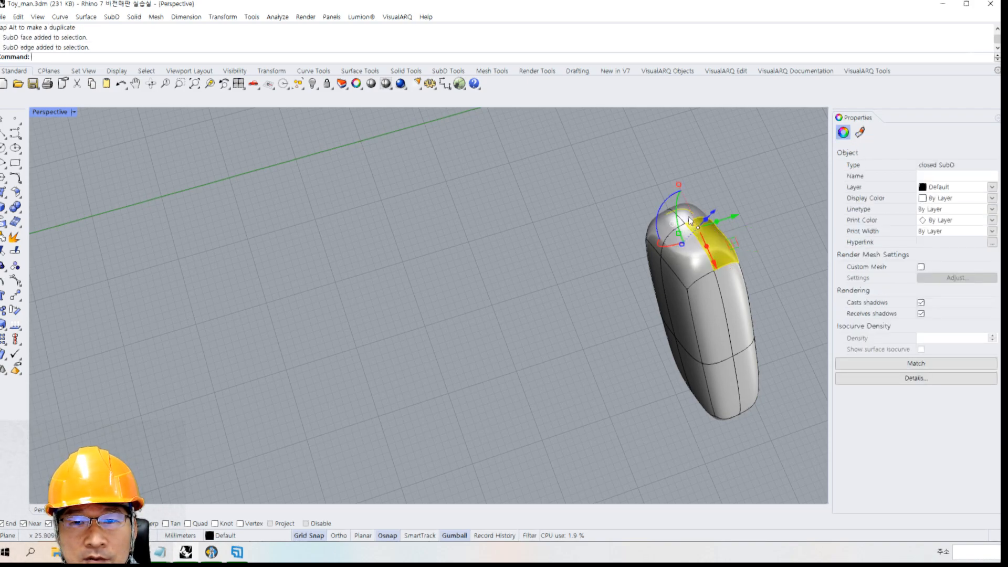
{"action": "left_click", "coordinate": [719, 171]}
{"action": "scroll", "coordinate": [702, 215], "scroll_direction": "up", "scroll_amount": 6}
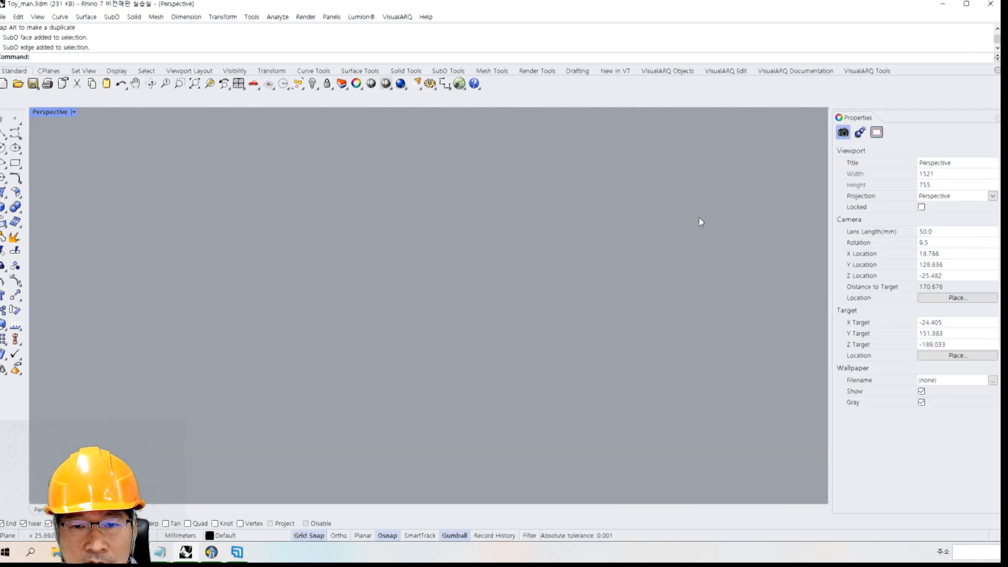
{"action": "scroll", "coordinate": [657, 256], "scroll_direction": "down", "scroll_amount": 6}
{"action": "left_click", "coordinate": [618, 298], "text": "ctrl+shift"}
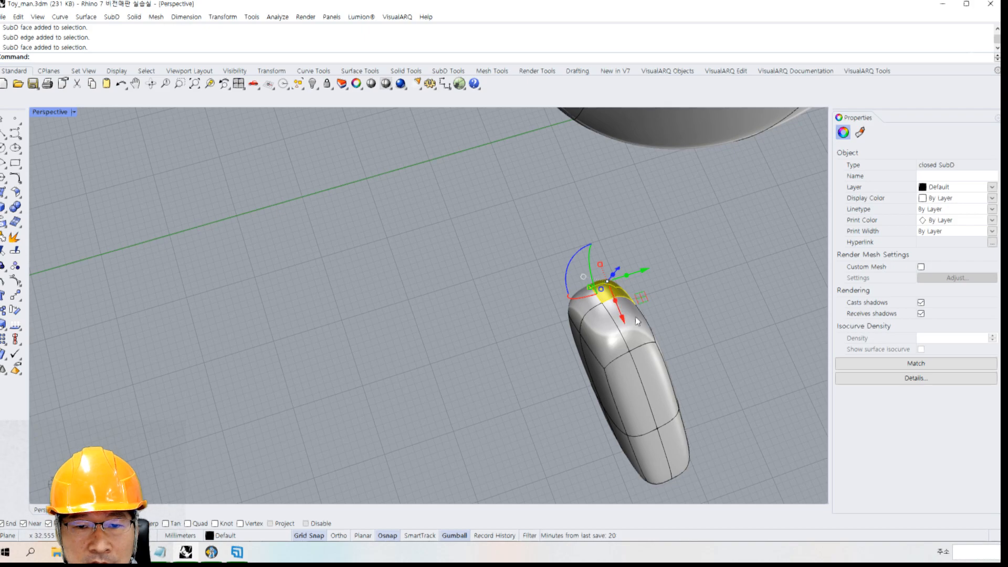
{"action": "left_click", "coordinate": [606, 332], "text": "ctrl+shift"}
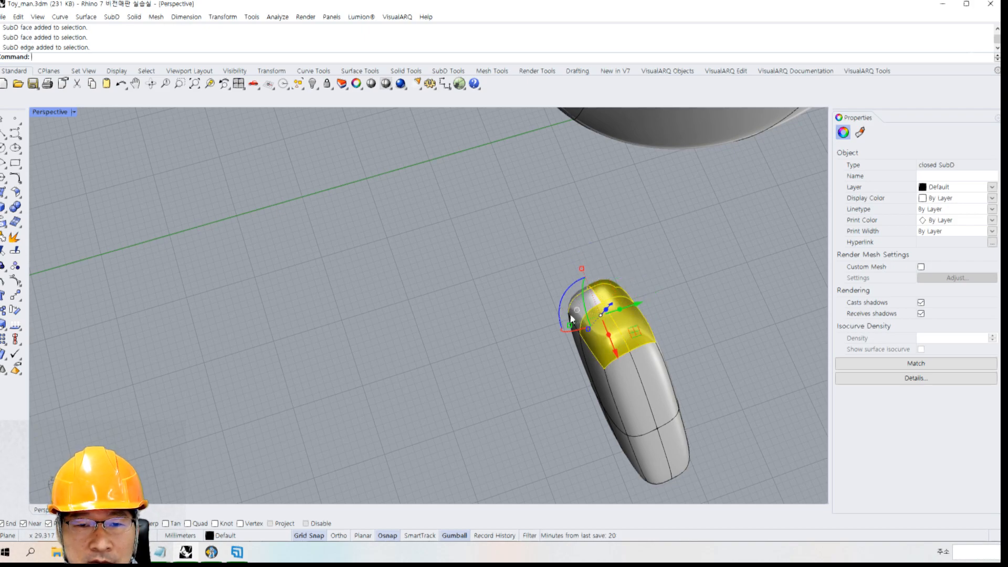
{"action": "right_click_drag", "start_coordinate": [580, 315], "coordinate": [729, 232]}
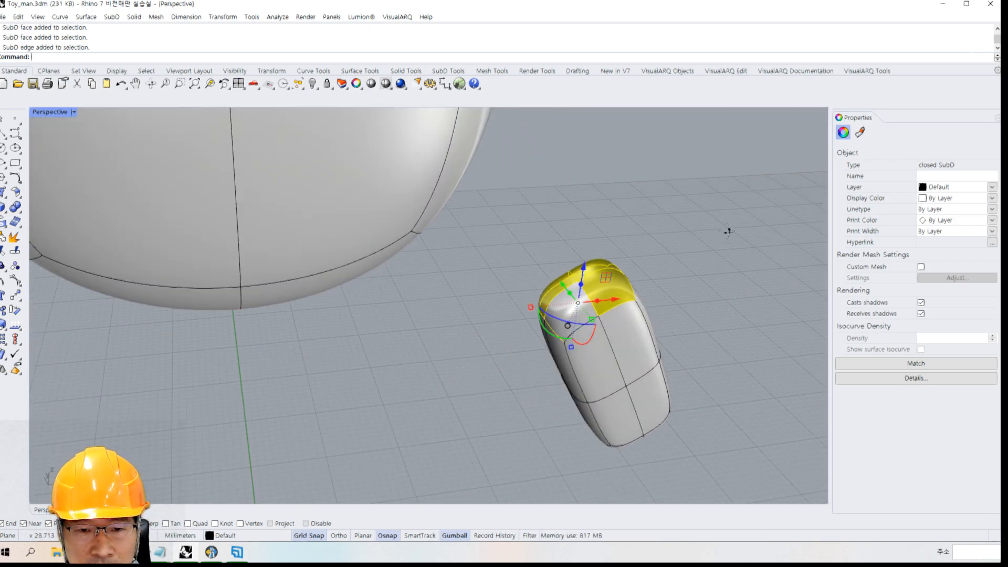
{"action": "left_click", "coordinate": [567, 315], "text": "ctrl+shift"}
{"action": "right_click_drag", "start_coordinate": [561, 311], "coordinate": [590, 291]}
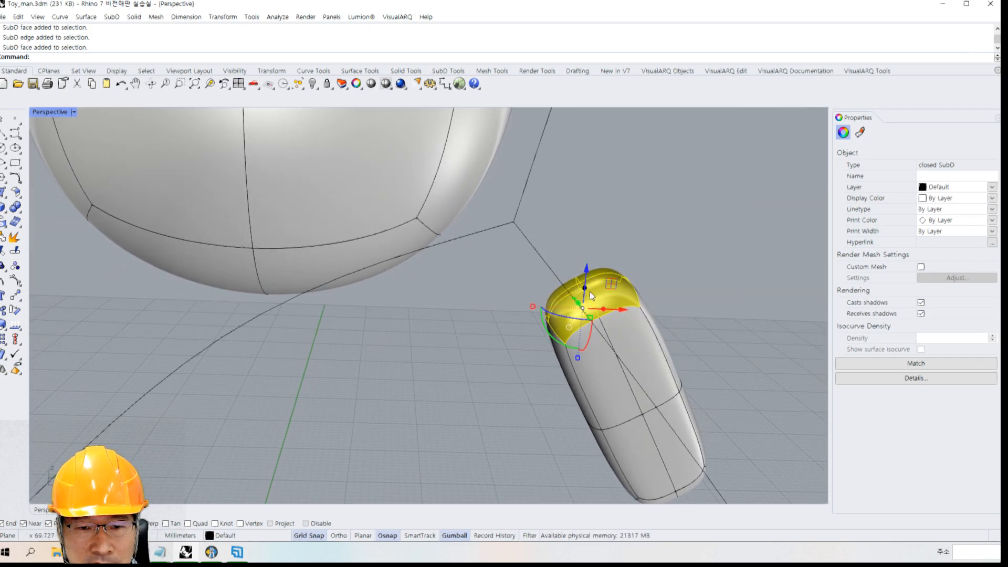
Align the gumball to the object and extrude the leg's top faces along their normal toward the torso
{"action": "right_click", "coordinate": [582, 306]}
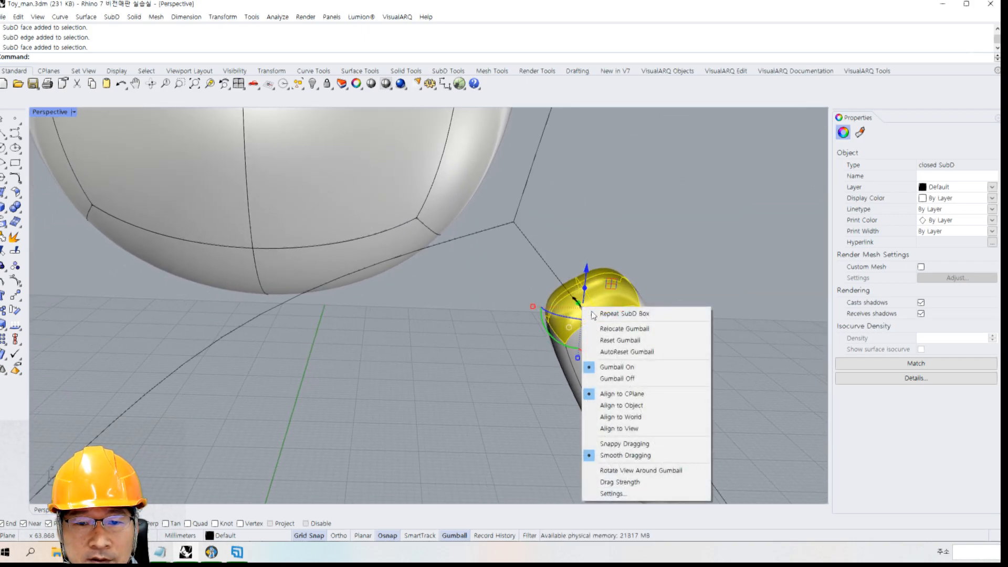
{"action": "left_click", "coordinate": [621, 405]}
{"action": "right_click_drag", "start_coordinate": [572, 296], "coordinate": [622, 297]}
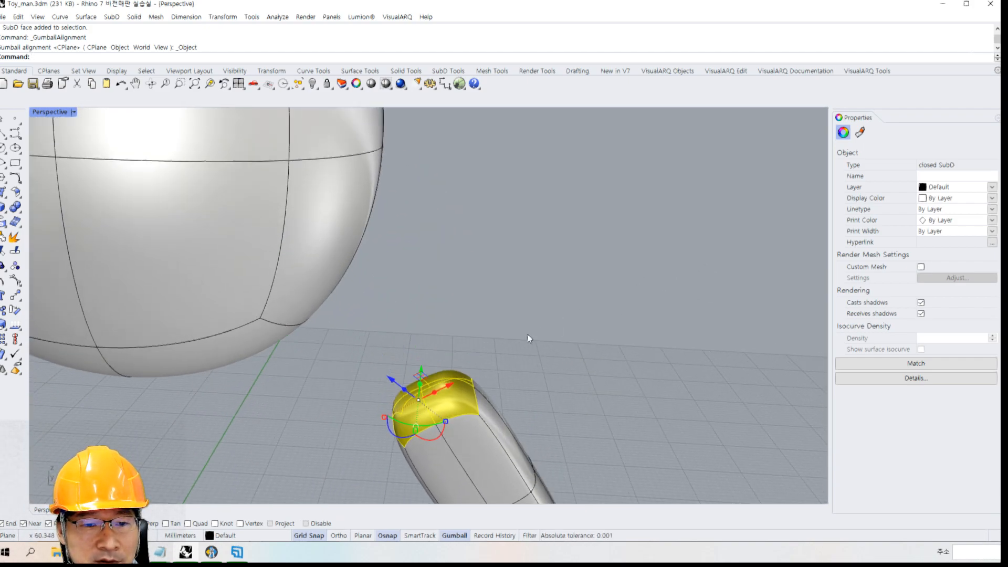
{"action": "left_click_drag", "start_coordinate": [409, 390], "coordinate": [374, 349]}
{"action": "left_click", "coordinate": [510, 274]}
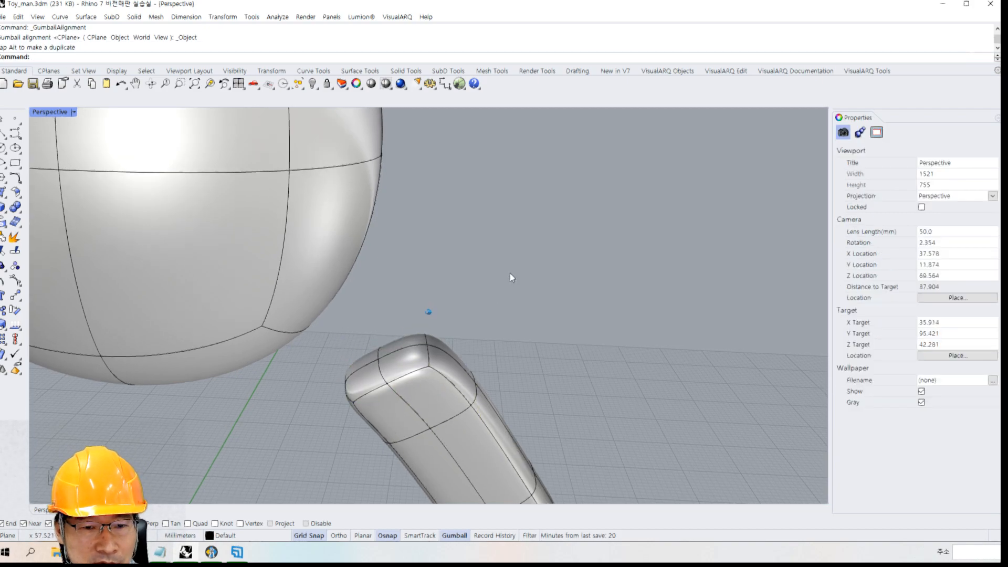
Select the four end faces at the leg's lower end and extrude them outward to lengthen the leg
{"action": "scroll", "coordinate": [510, 272], "scroll_direction": "down", "scroll_amount": 4}
{"action": "mouse_move", "coordinate": [507, 277]}
{"action": "right_mouse_down"}
{"action": "mouse_move", "coordinate": [524, 316]}
{"action": "mouse_move", "coordinate": [577, 316]}
{"action": "mouse_move", "coordinate": [531, 310]}
{"action": "mouse_move", "coordinate": [521, 292]}
{"action": "right_mouse_up"}
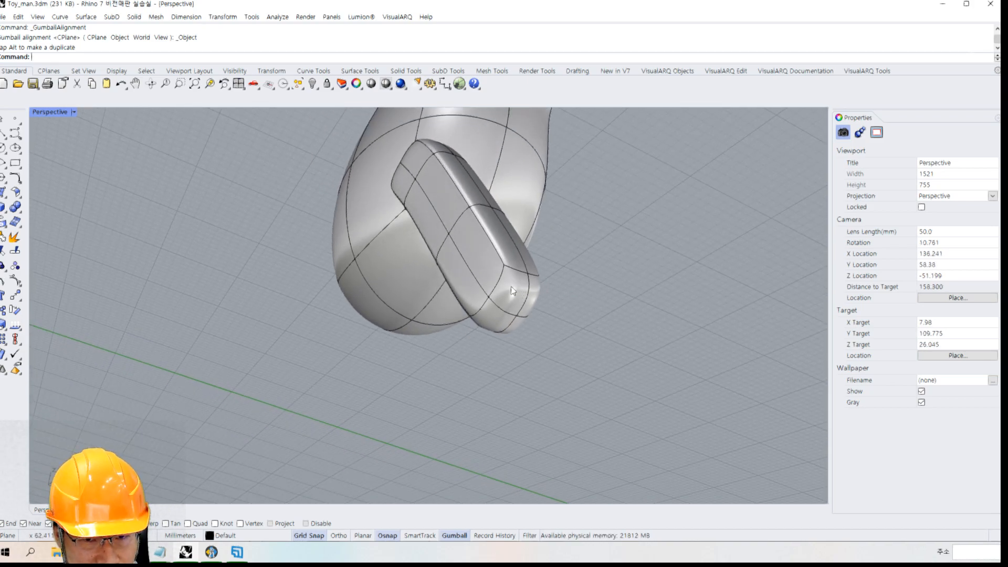
{"action": "left_click", "coordinate": [512, 286], "text": "ctrl+shift"}
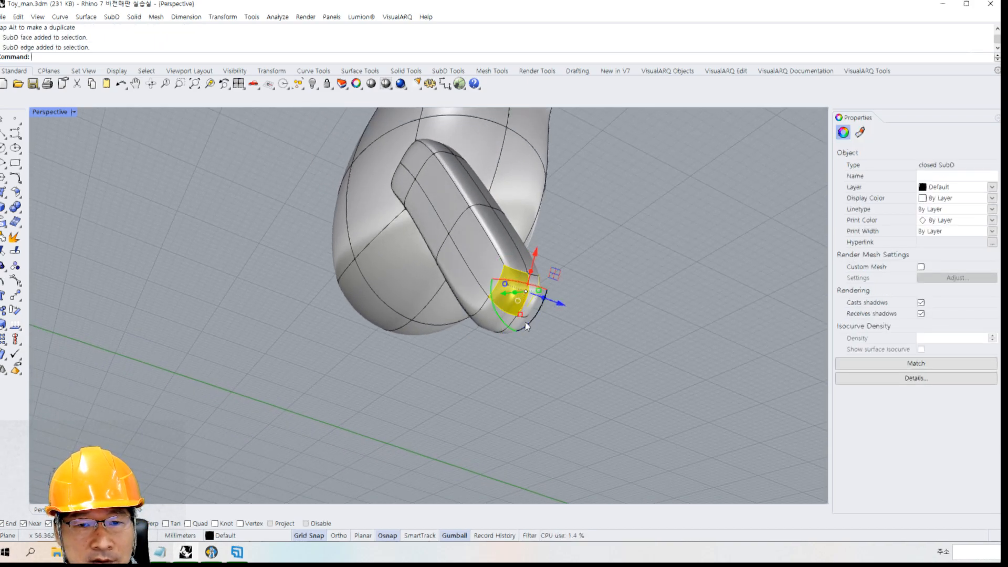
{"action": "scroll", "coordinate": [525, 322], "scroll_direction": "up", "scroll_amount": 3}
{"action": "left_click", "coordinate": [524, 300], "text": "ctrl+shift"}
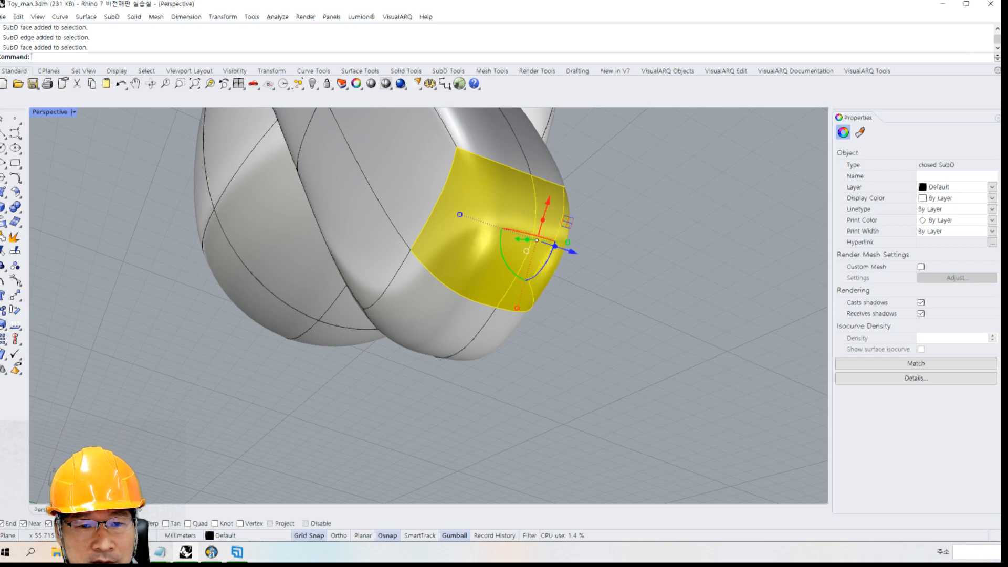
{"action": "left_click", "coordinate": [500, 329], "text": "ctrl+shift"}
{"action": "left_click", "coordinate": [441, 280], "text": "ctrl+shift"}
{"action": "left_click_drag", "start_coordinate": [517, 299], "coordinate": [546, 354]}
{"action": "left_click", "coordinate": [476, 251]}
{"action": "left_click", "coordinate": [690, 192]}
Select the side faces of the leg's new end section and pull them out to form the foot
{"action": "left_click", "coordinate": [449, 255], "text": "ctrl+shift"}
{"action": "left_click", "coordinate": [410, 323], "text": "ctrl+shift"}
{"action": "left_click_drag", "start_coordinate": [425, 307], "coordinate": [189, 279]}
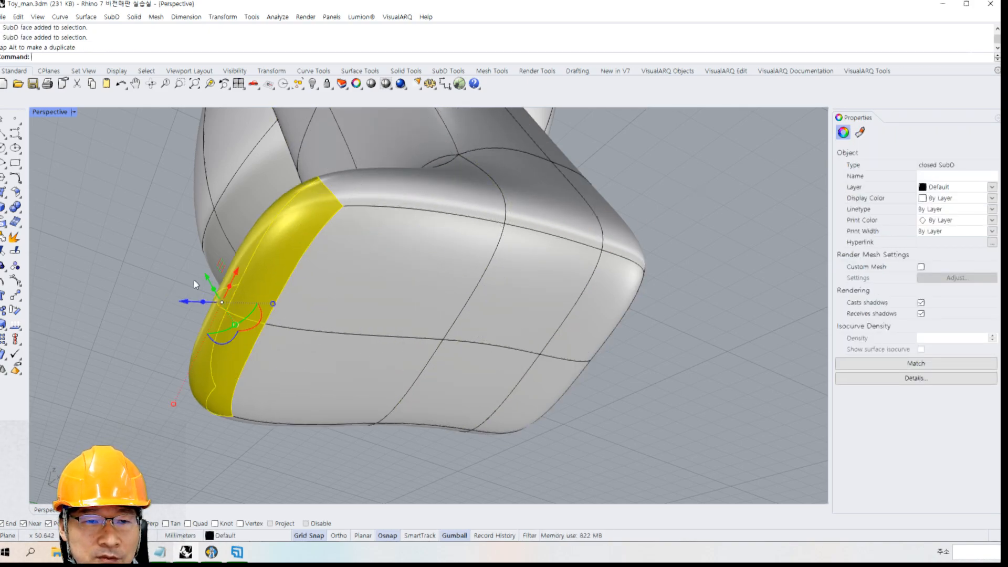
{"action": "scroll", "coordinate": [341, 306], "scroll_direction": "down", "scroll_amount": 8}
{"action": "right_click_drag", "start_coordinate": [355, 308], "coordinate": [538, 334]}
{"action": "left_click_drag", "start_coordinate": [538, 334], "coordinate": [547, 368]}
{"action": "scroll", "coordinate": [546, 368], "scroll_direction": "up", "scroll_amount": 3}
{"action": "scroll", "coordinate": [545, 366], "scroll_direction": "down", "scroll_amount": 7}
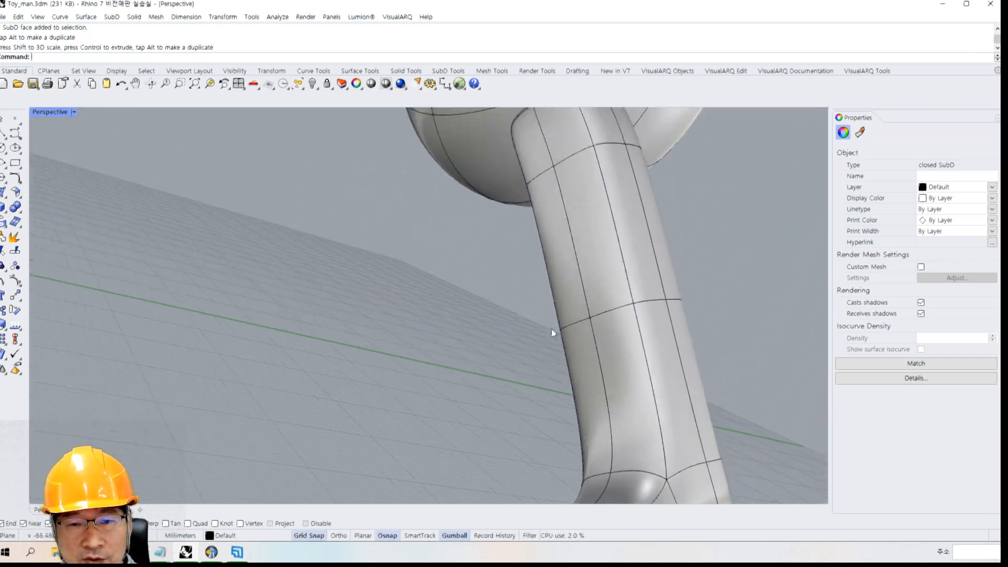
{"action": "left_click", "coordinate": [653, 306]}
Select the four torso faces around the hip above the leg and subdivide them
{"action": "right_click_drag", "start_coordinate": [593, 273], "coordinate": [531, 310]}
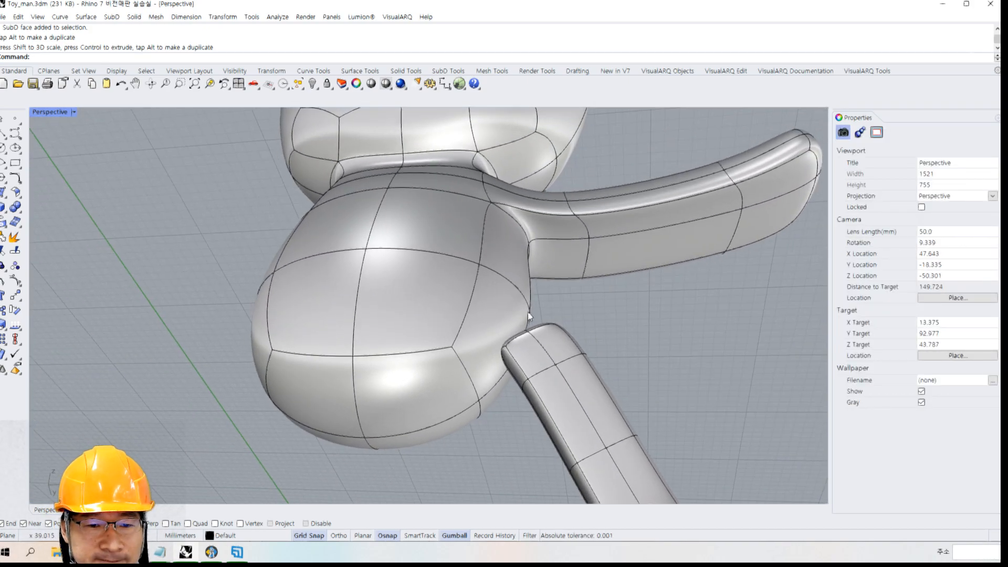
{"action": "right_click_drag", "start_coordinate": [529, 357], "coordinate": [505, 285]}
{"action": "left_click", "coordinate": [506, 282], "text": "ctrl+shift"}
{"action": "left_click", "coordinate": [538, 319], "text": "ctrl+shift"}
{"action": "left_click", "coordinate": [503, 370], "text": "ctrl+shift"}
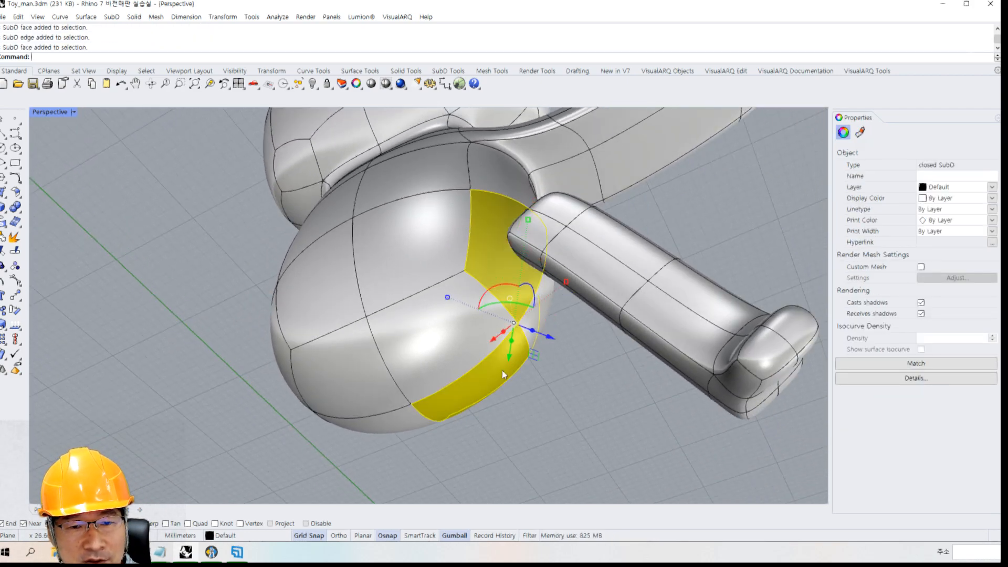
{"action": "left_click", "coordinate": [442, 339], "text": "ctrl+shift"}
{"action": "mouse_move", "coordinate": [532, 316]}
{"action": "right_mouse_down"}
{"action": "mouse_move", "coordinate": [520, 331]}
{"action": "mouse_move", "coordinate": [513, 315]}
{"action": "right_mouse_up"}
{"action": "left_click", "coordinate": [112, 17]}
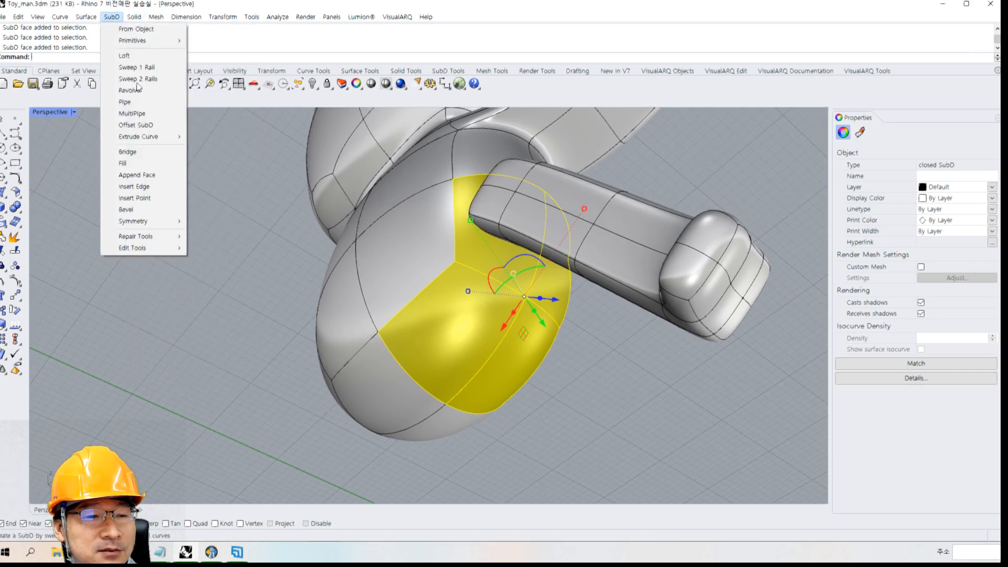
{"action": "mouse_move", "coordinate": [140, 249]}
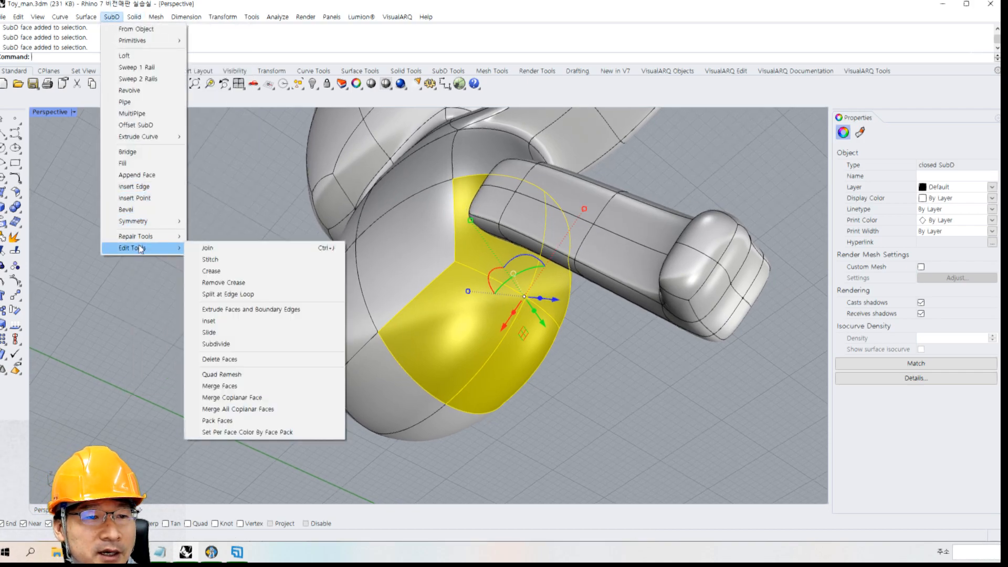
{"action": "left_click", "coordinate": [225, 345]}
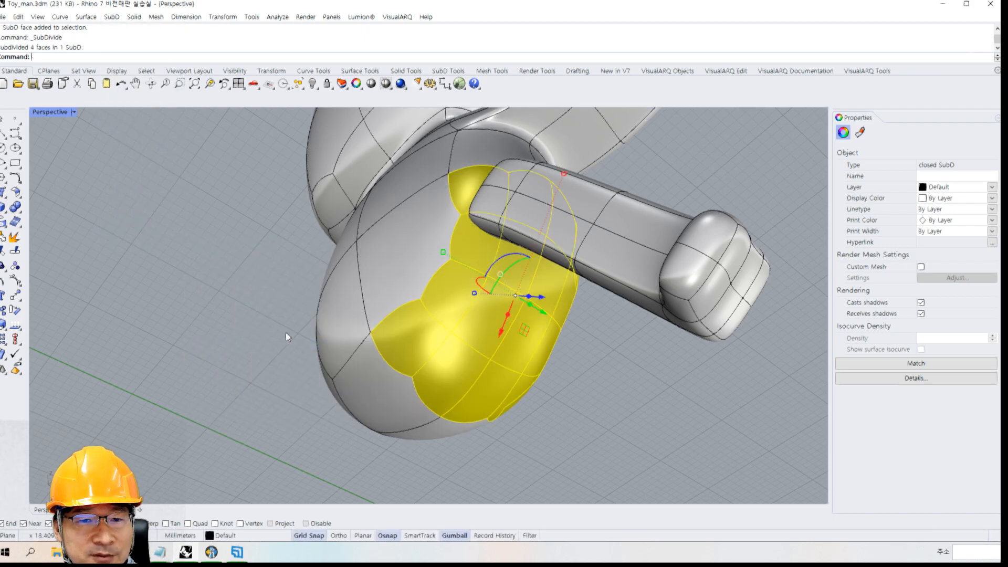
{"action": "left_click", "coordinate": [631, 156]}
{"action": "right_click_drag", "start_coordinate": [543, 222], "coordinate": [357, 221]}
{"action": "left_click", "coordinate": [111, 16]}
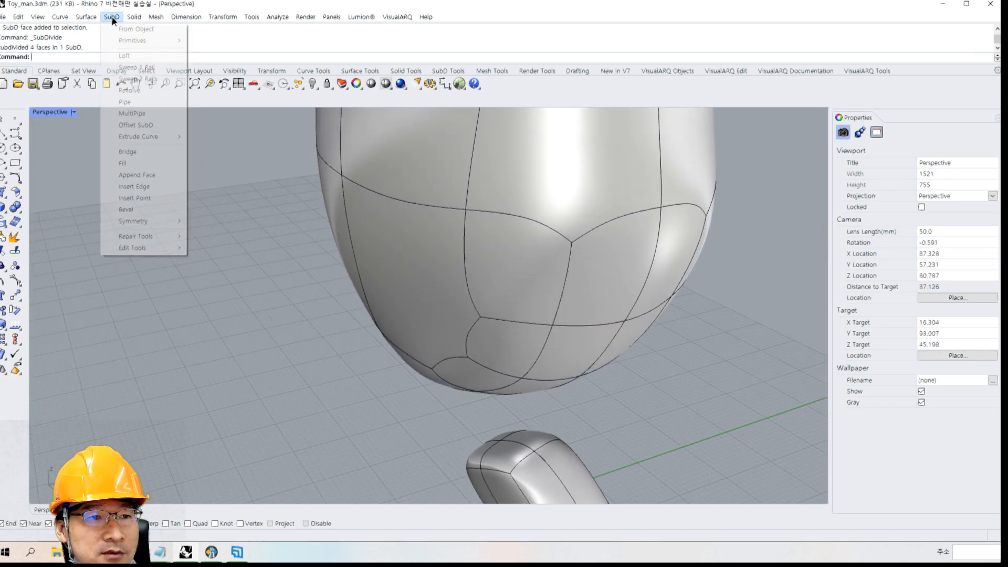
{"action": "left_click", "coordinate": [133, 153]}
{"action": "right_click_drag", "start_coordinate": [499, 390], "coordinate": [539, 439]}
{"action": "scroll", "coordinate": [527, 438], "scroll_direction": "up", "scroll_amount": 4}
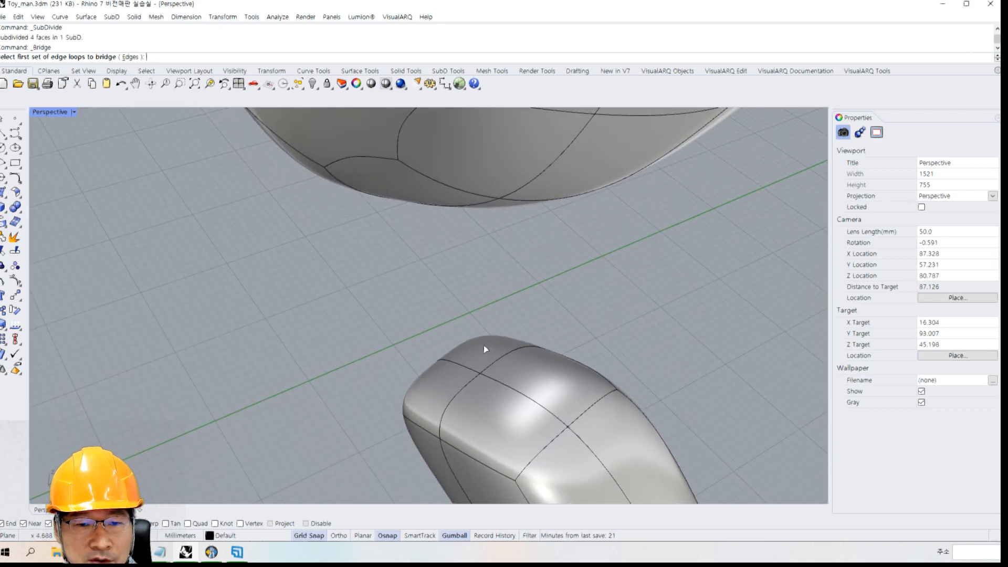
{"action": "left_click", "coordinate": [527, 370]}
{"action": "right_click_drag", "start_coordinate": [522, 362], "coordinate": [513, 411]}
{"action": "key", "text": "Escape"}
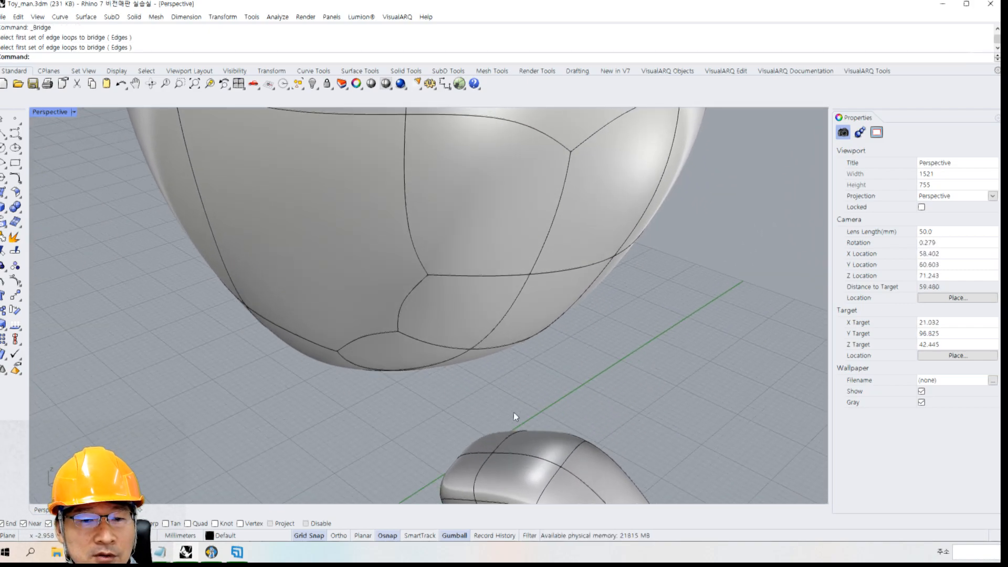
{"action": "left_click", "coordinate": [112, 17]}
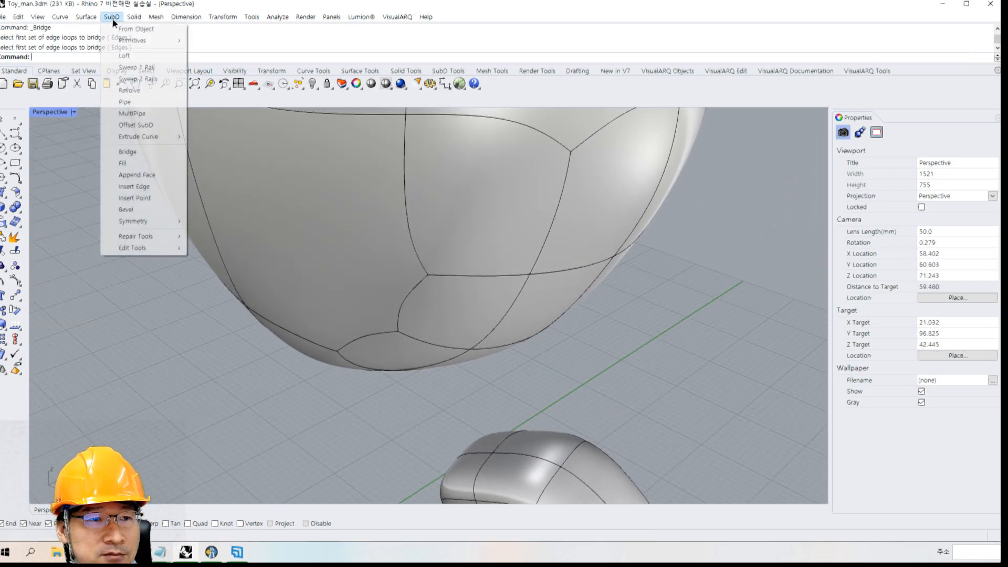
{"action": "left_click", "coordinate": [139, 172]}
{"action": "right_click_drag", "start_coordinate": [503, 391], "coordinate": [534, 397]}
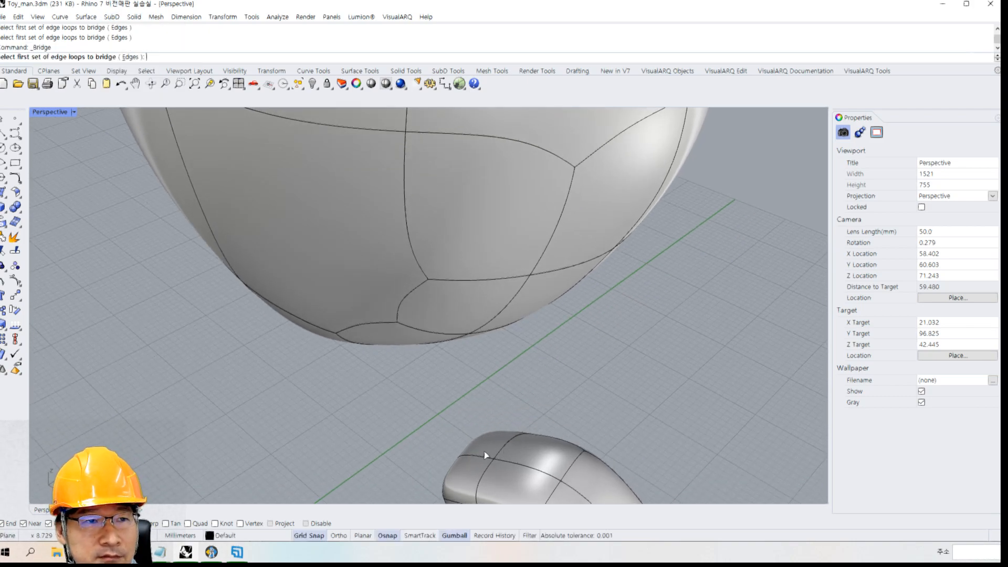
{"action": "right_click_drag", "start_coordinate": [469, 304], "coordinate": [585, 364]}
{"action": "key", "text": "Escape"}
{"action": "left_click", "coordinate": [590, 402]}
{"action": "key", "text": "Escape"}
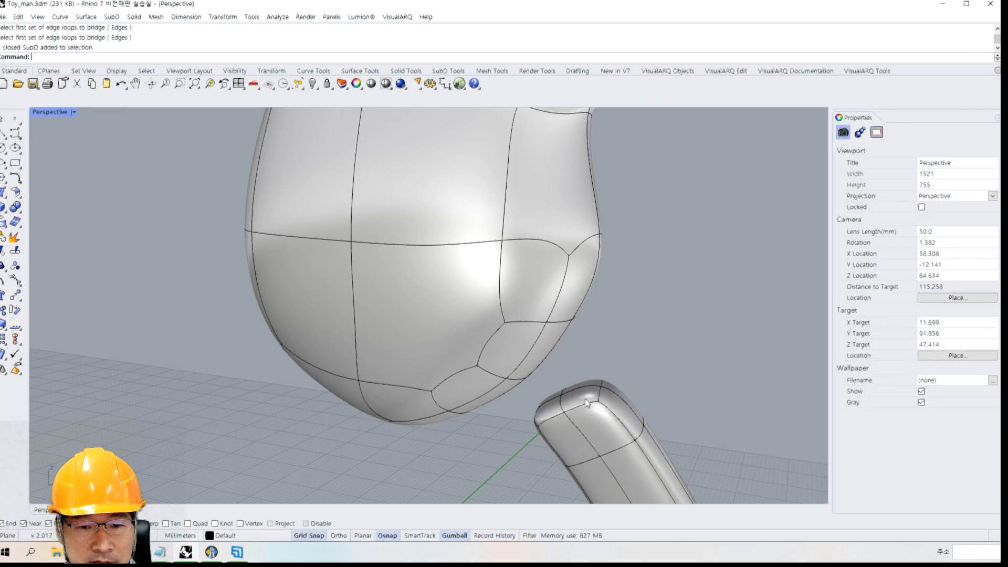
Try to bridge the leg to the torso with the leg's four top faces preselected
{"action": "left_click", "coordinate": [584, 399], "text": "ctrl+shift"}
{"action": "scroll", "coordinate": [585, 398], "scroll_direction": "up", "scroll_amount": 5}
{"action": "left_click", "coordinate": [593, 340], "text": "ctrl+shift"}
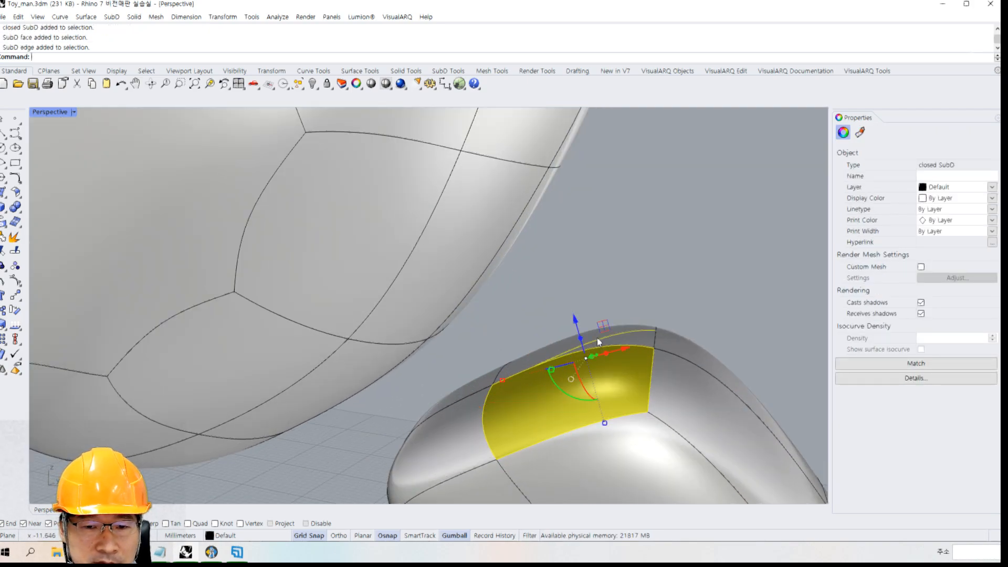
{"action": "right_click_drag", "start_coordinate": [532, 360], "coordinate": [584, 279]}
{"action": "key", "text": "Escape"}
{"action": "left_click", "coordinate": [546, 339], "text": "ctrl+shift"}
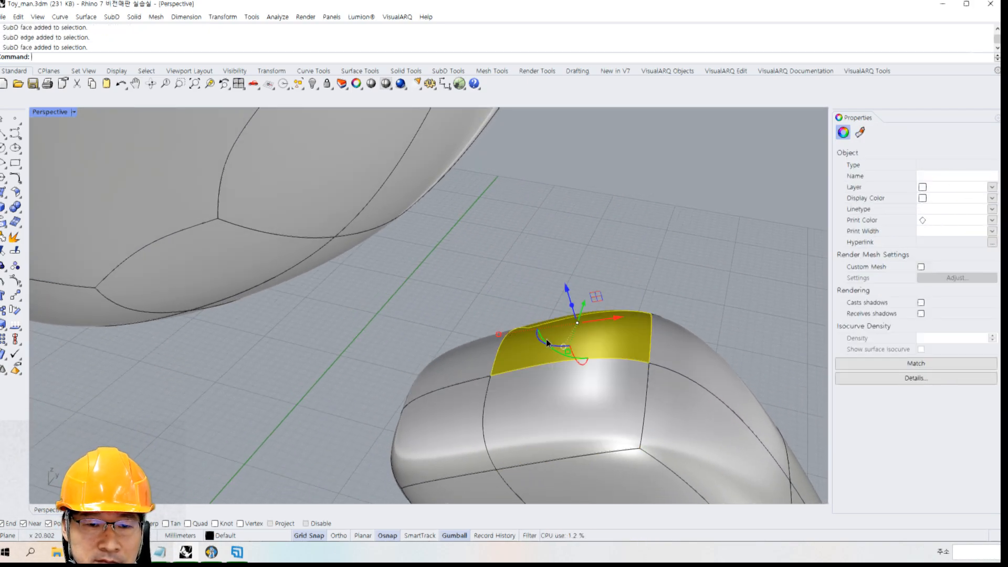
{"action": "left_click", "coordinate": [537, 410], "text": "ctrl+shift"}
{"action": "left_click", "coordinate": [455, 393], "text": "ctrl+shift"}
{"action": "right_click_drag", "start_coordinate": [458, 367], "coordinate": [486, 351]}
{"action": "left_click", "coordinate": [112, 17]}
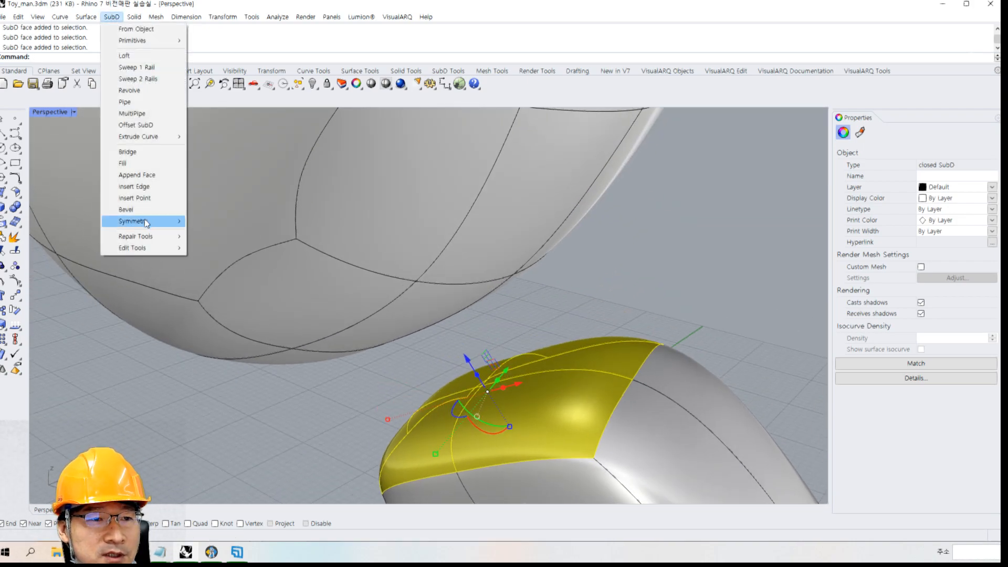
{"action": "left_click", "coordinate": [128, 152]}
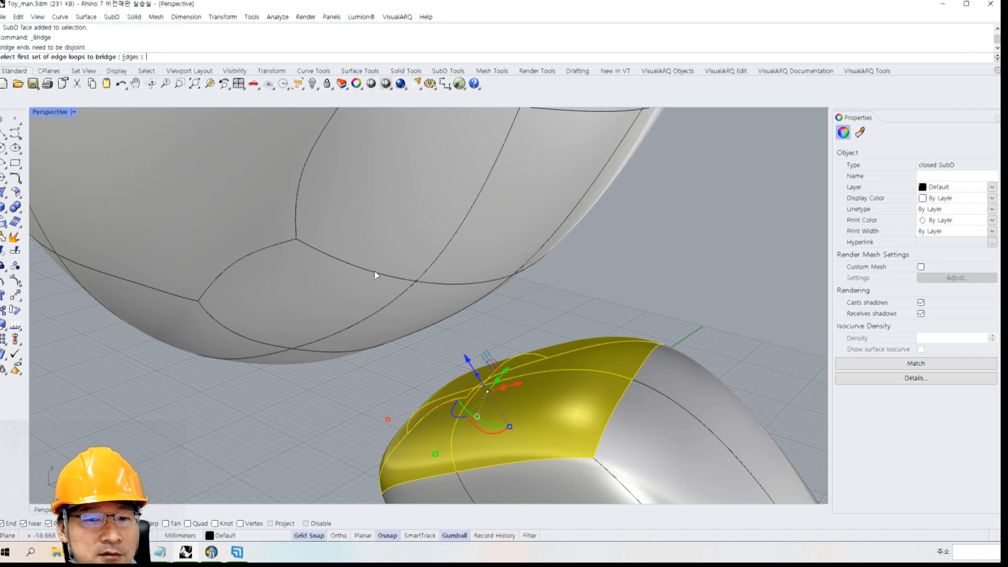
{"action": "key", "text": "Escape"}
{"action": "right_click_drag", "start_coordinate": [413, 265], "coordinate": [440, 293]}
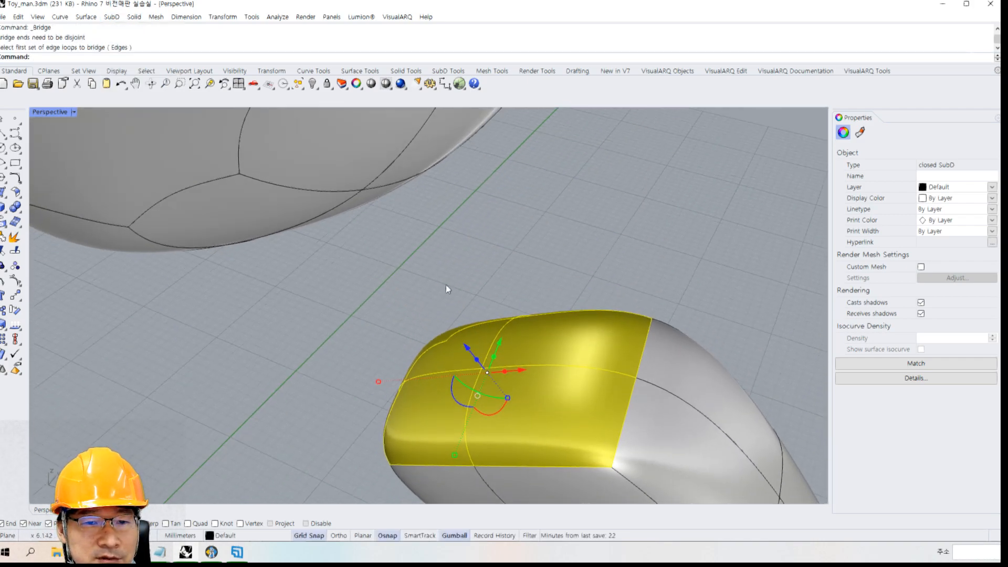
{"action": "left_click", "coordinate": [514, 252]}
Start a Bridge with the Edges option and set four subdivided faces on the torso's underside as the first set
{"action": "right_click_drag", "start_coordinate": [515, 252], "coordinate": [408, 226]}
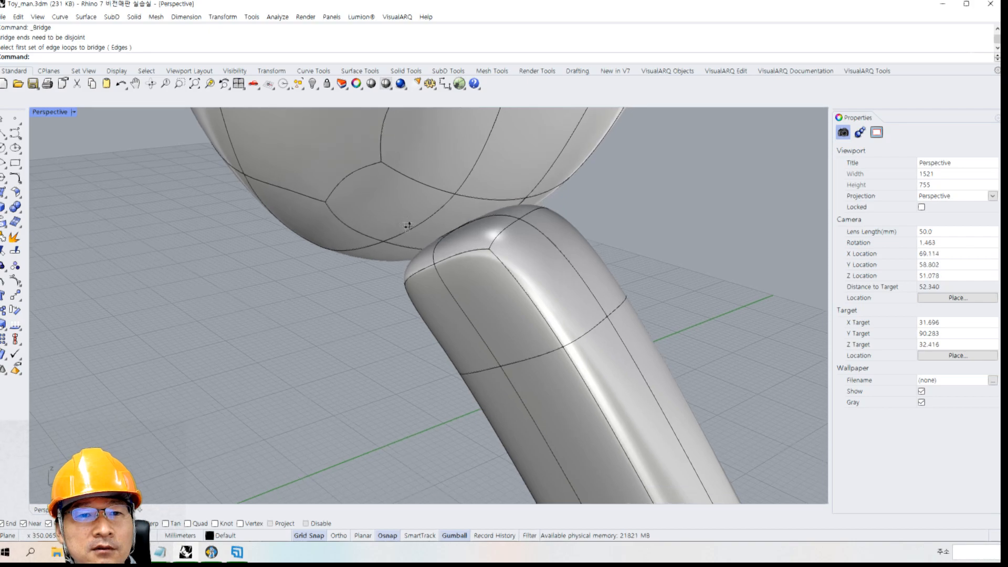
{"action": "left_click", "coordinate": [109, 18]}
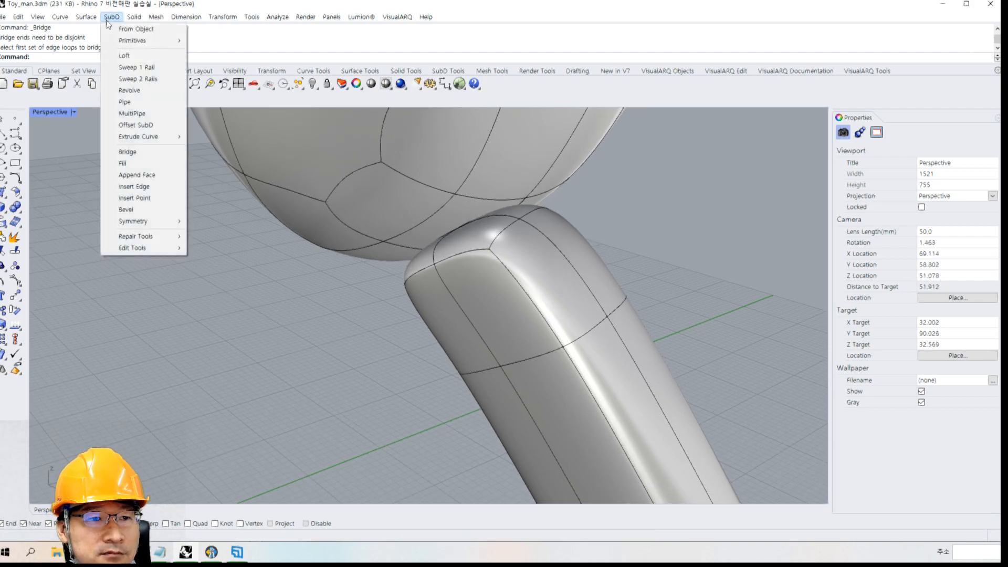
{"action": "left_click", "coordinate": [130, 151]}
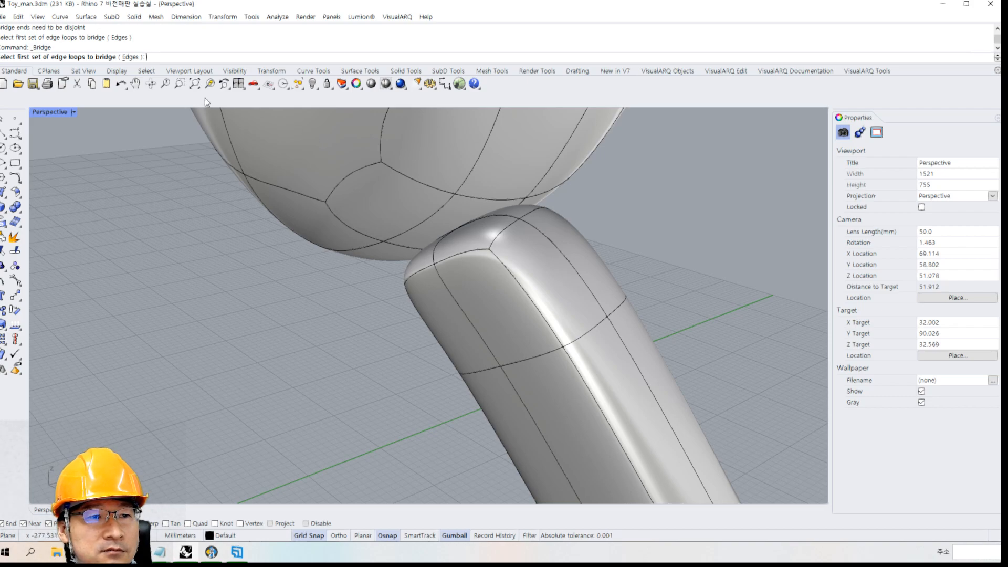
{"action": "left_click", "coordinate": [130, 57]}
{"action": "left_click", "coordinate": [427, 153]}
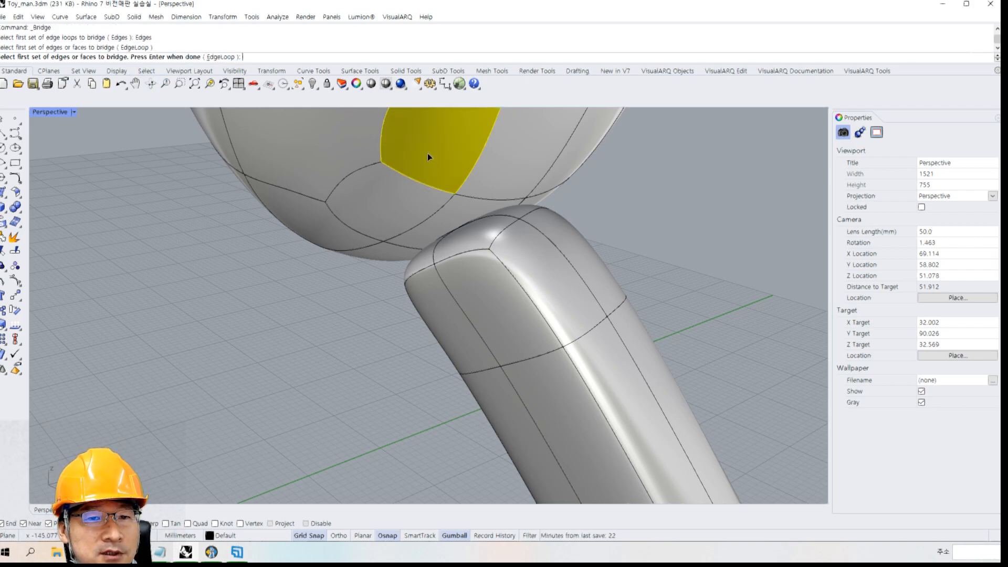
{"action": "left_click", "coordinate": [399, 191]}
{"action": "left_click", "coordinate": [448, 218]}
{"action": "left_click", "coordinate": [497, 167]}
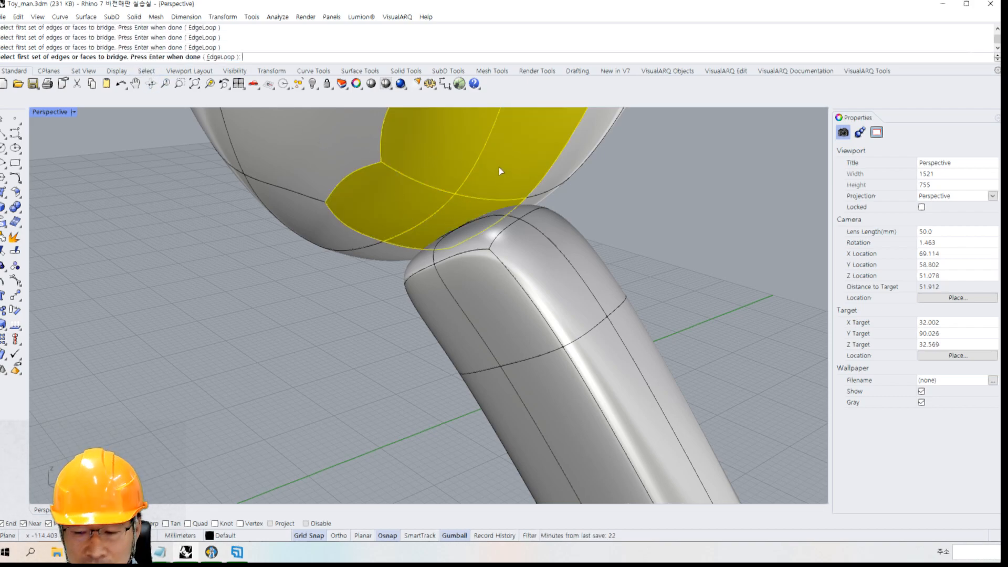
{"action": "key", "text": "Return"}
Set the leg's four top faces as the second set and create the joined bridge with 3 segments
{"action": "right_click_drag", "start_coordinate": [499, 167], "coordinate": [502, 221]}
{"action": "left_click", "coordinate": [503, 223]}
{"action": "left_click", "coordinate": [448, 207]}
{"action": "left_click", "coordinate": [426, 238]}
{"action": "left_click", "coordinate": [485, 234]}
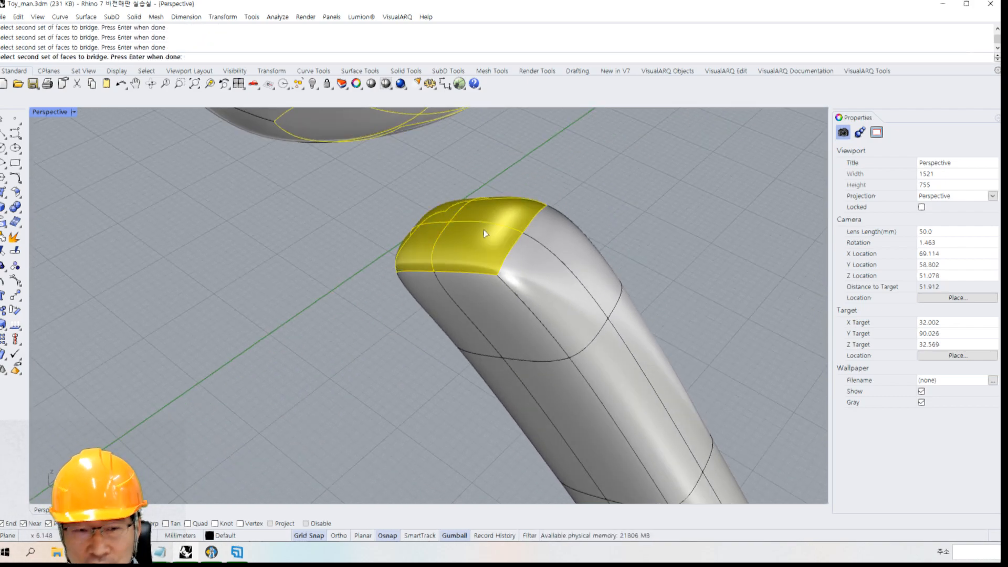
{"action": "key", "text": "Return"}
{"action": "scroll", "coordinate": [506, 243], "scroll_direction": "down", "scroll_amount": 3}
{"action": "right_click_drag", "start_coordinate": [505, 242], "coordinate": [499, 213]}
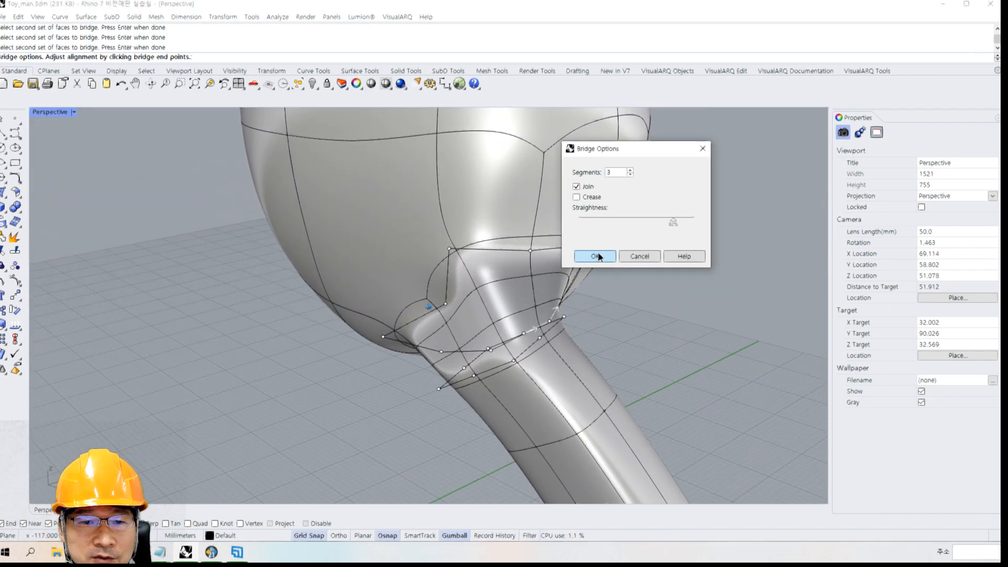
{"action": "left_click", "coordinate": [596, 254]}
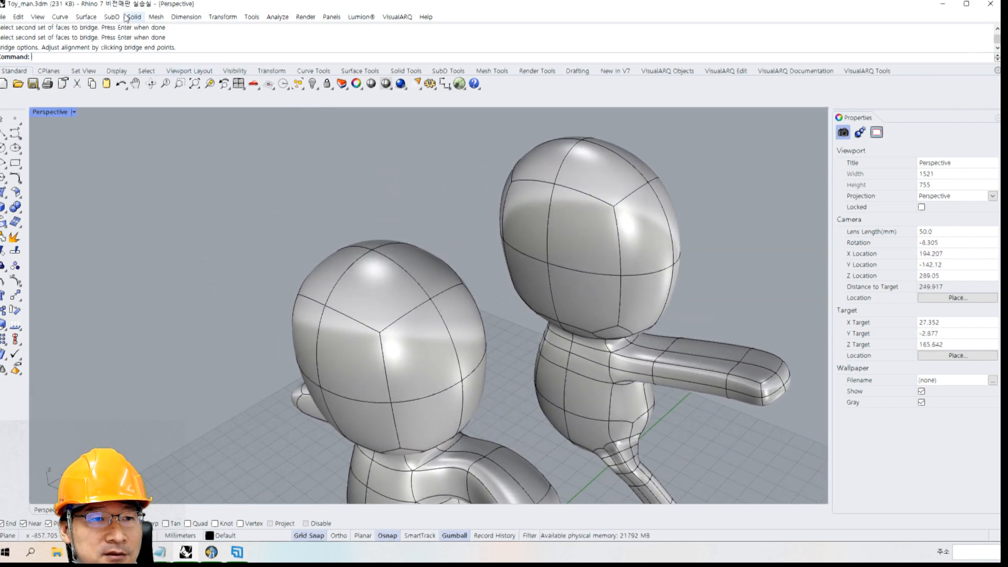
Reflect the toy man SubD in the Top view across a vertical plane through the head's midline, keeping the side with the arm and leg
{"action": "double_click", "coordinate": [49, 114]}
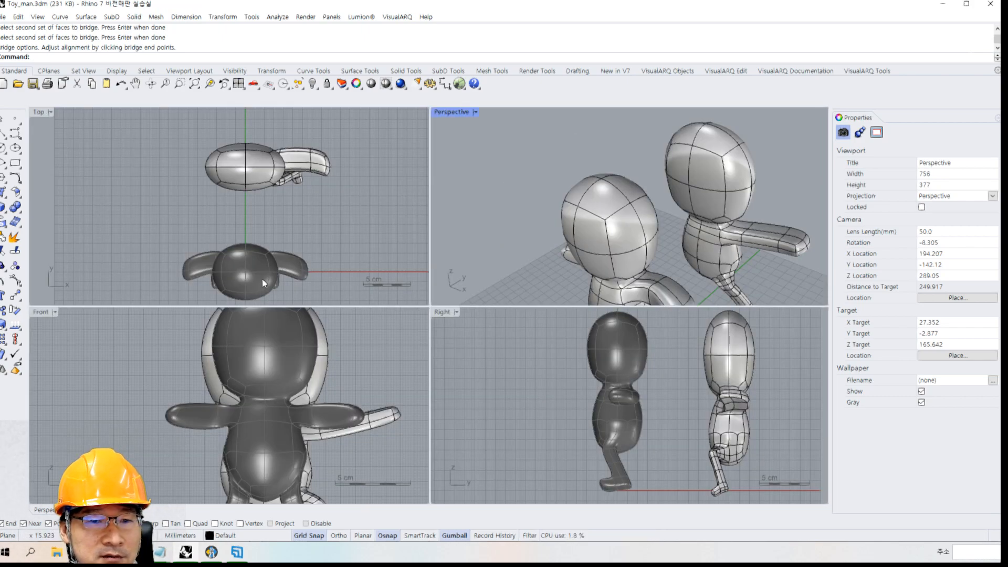
{"action": "right_click_drag", "start_coordinate": [271, 178], "coordinate": [275, 194]}
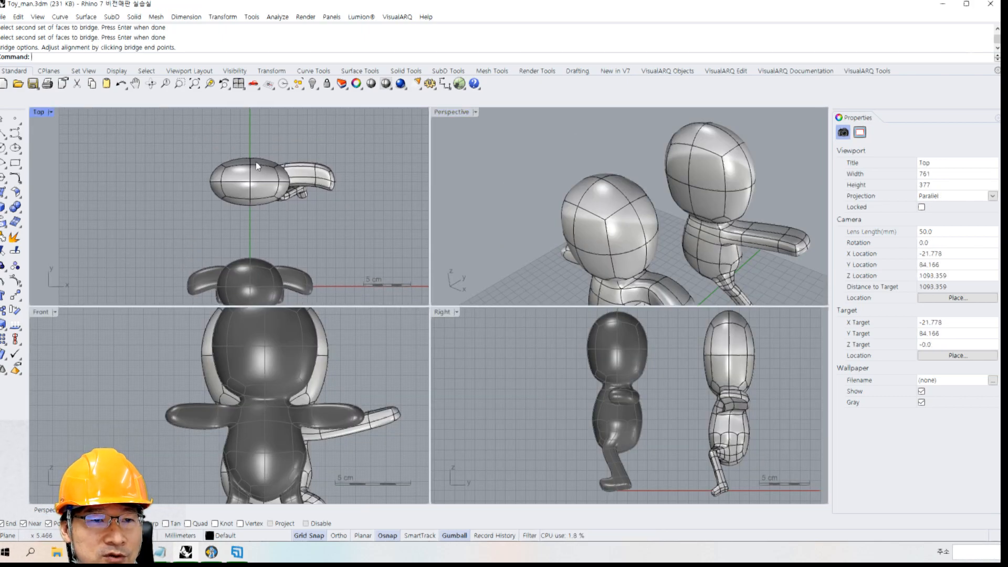
{"action": "left_click", "coordinate": [112, 17]}
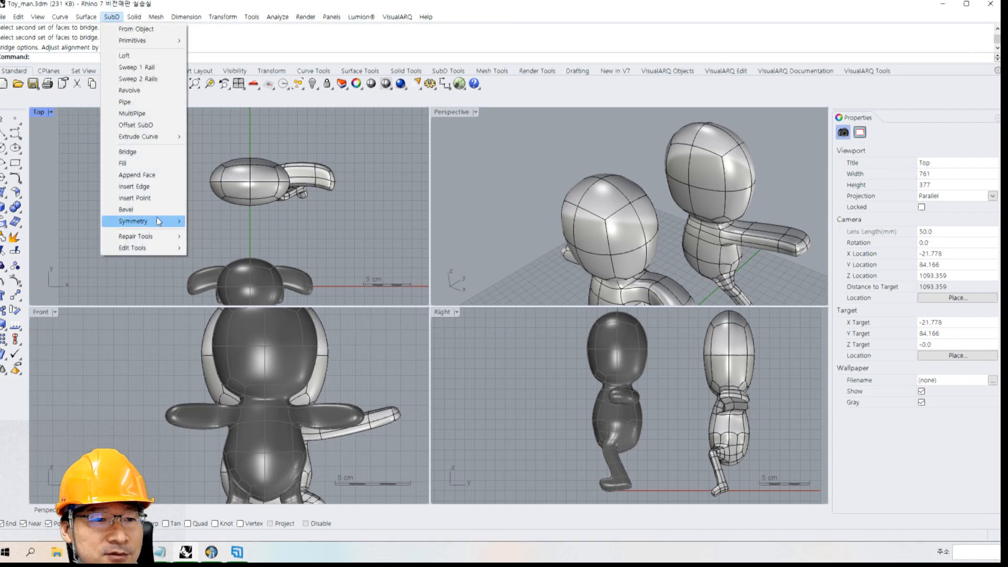
{"action": "mouse_move", "coordinate": [156, 220]}
{"action": "left_click", "coordinate": [234, 223]}
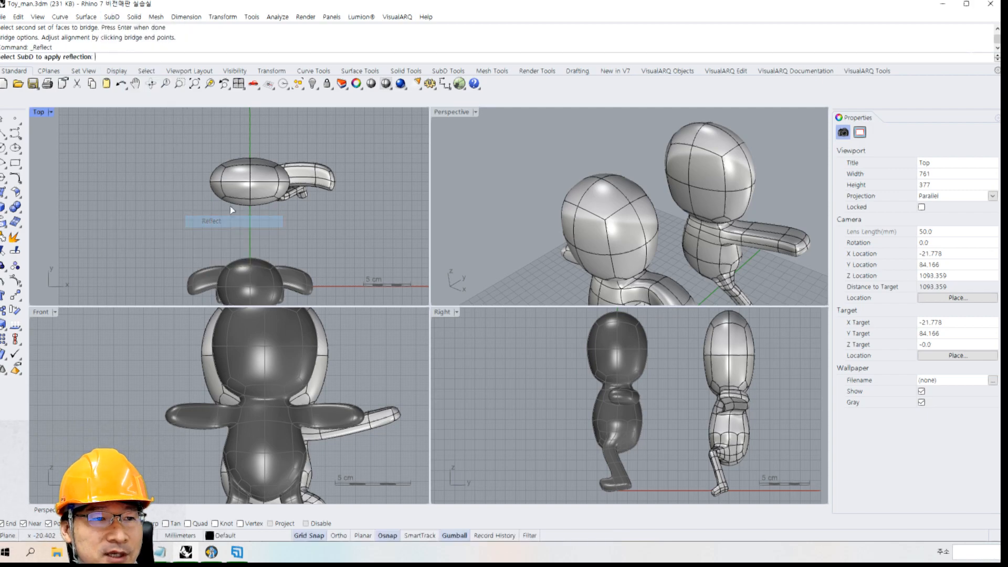
{"action": "left_click", "coordinate": [246, 183]}
{"action": "scroll", "coordinate": [250, 169], "scroll_direction": "up", "scroll_amount": 4}
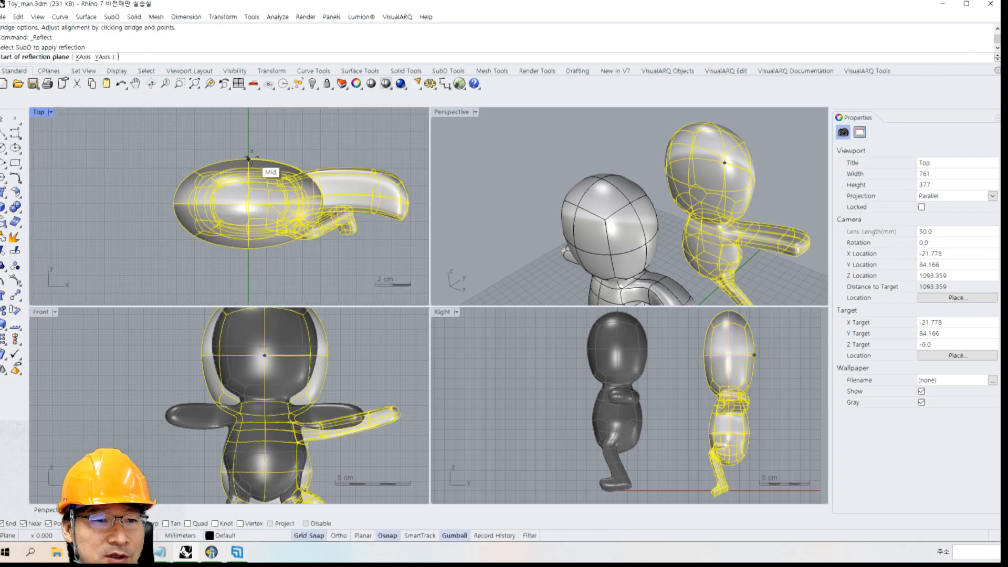
{"action": "scroll", "coordinate": [252, 200], "scroll_direction": "up", "scroll_amount": 5}
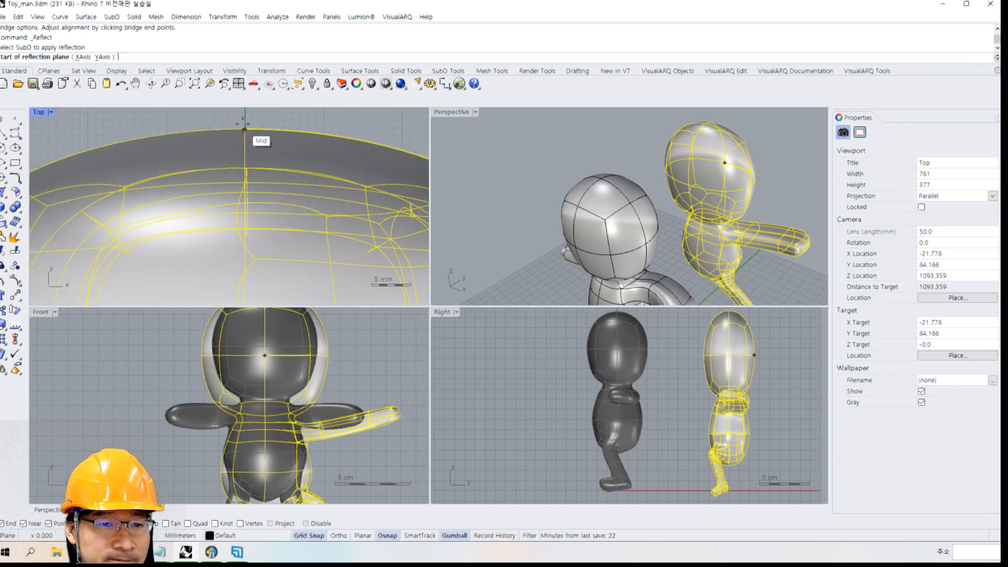
{"action": "left_click", "coordinate": [252, 201]}
{"action": "scroll", "coordinate": [252, 200], "scroll_direction": "down", "scroll_amount": 7}
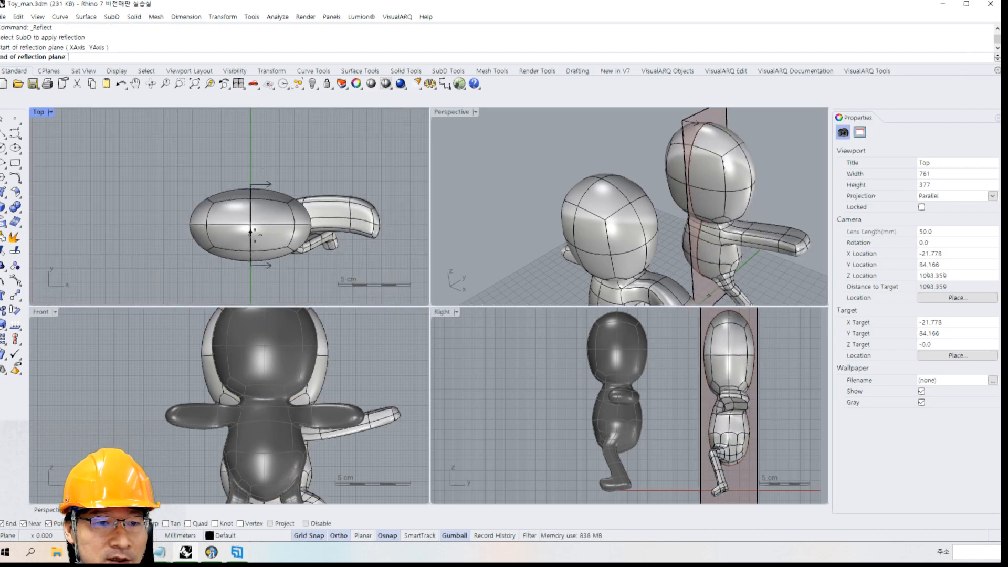
{"action": "left_click", "coordinate": [251, 229]}
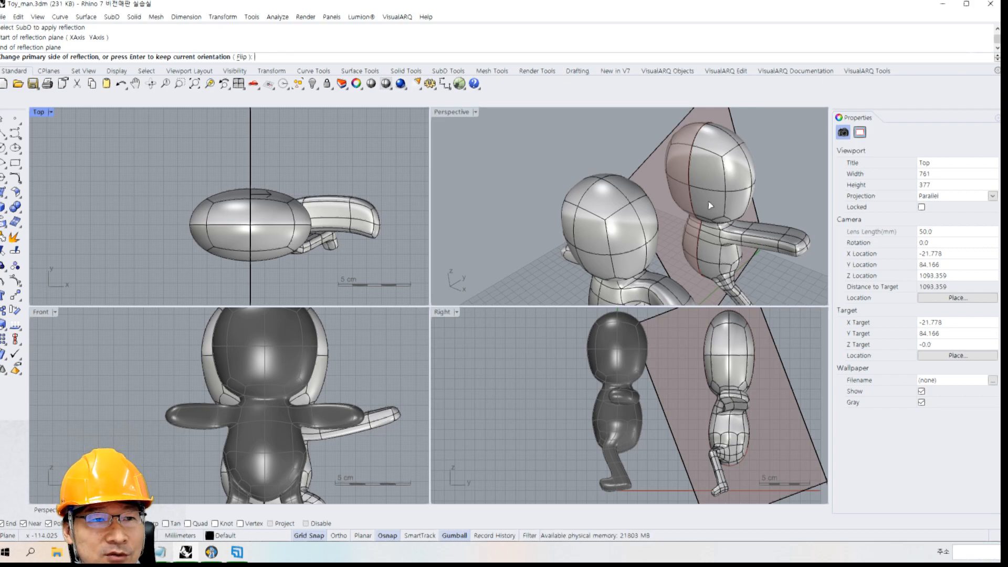
{"action": "key", "text": "Return"}
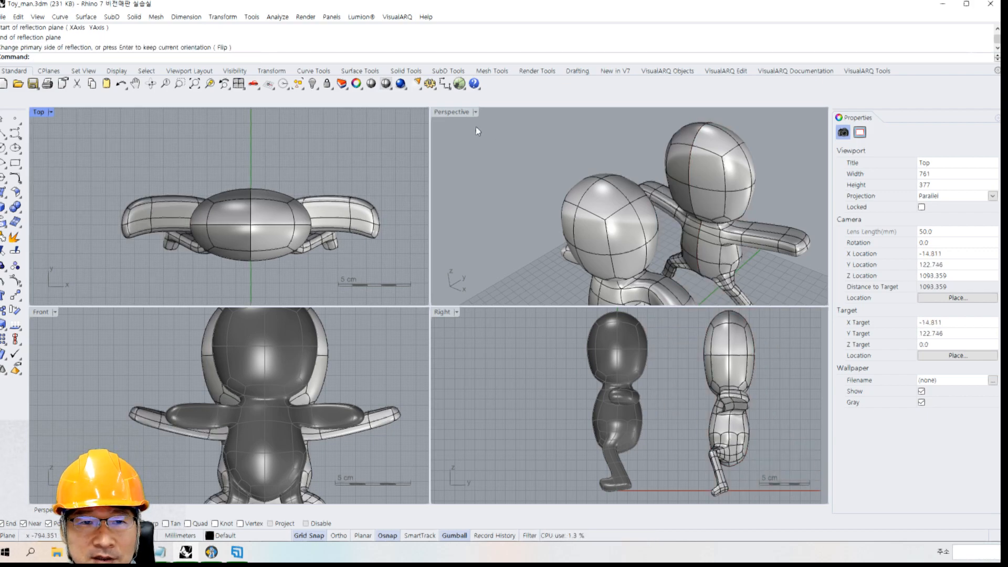
Remove the symmetry from the reflected toy man SubD
{"action": "double_click", "coordinate": [449, 112]}
{"action": "right_click_drag", "start_coordinate": [446, 113], "coordinate": [528, 184]}
{"action": "left_click", "coordinate": [529, 183]}
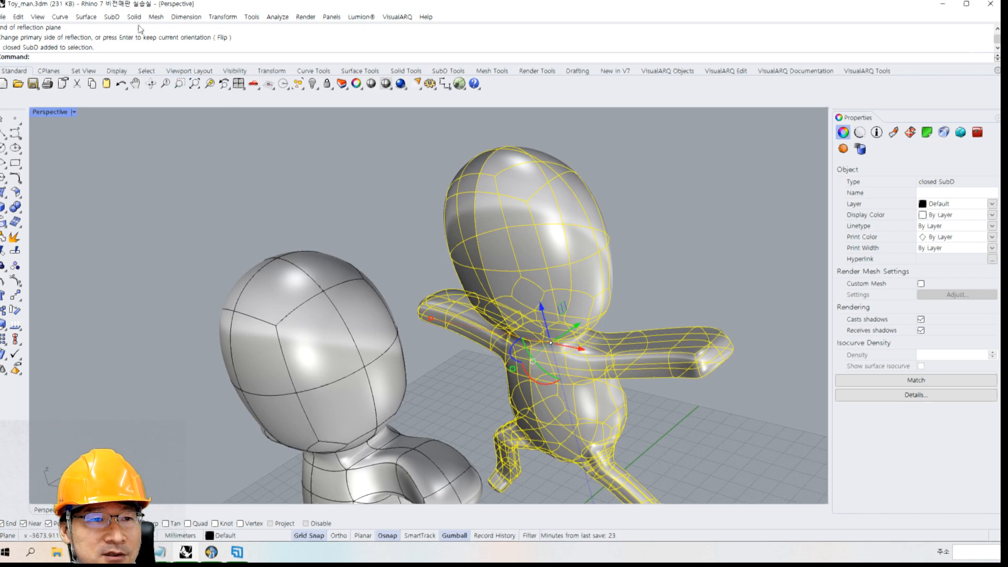
{"action": "left_click", "coordinate": [111, 17]}
{"action": "mouse_move", "coordinate": [134, 218]}
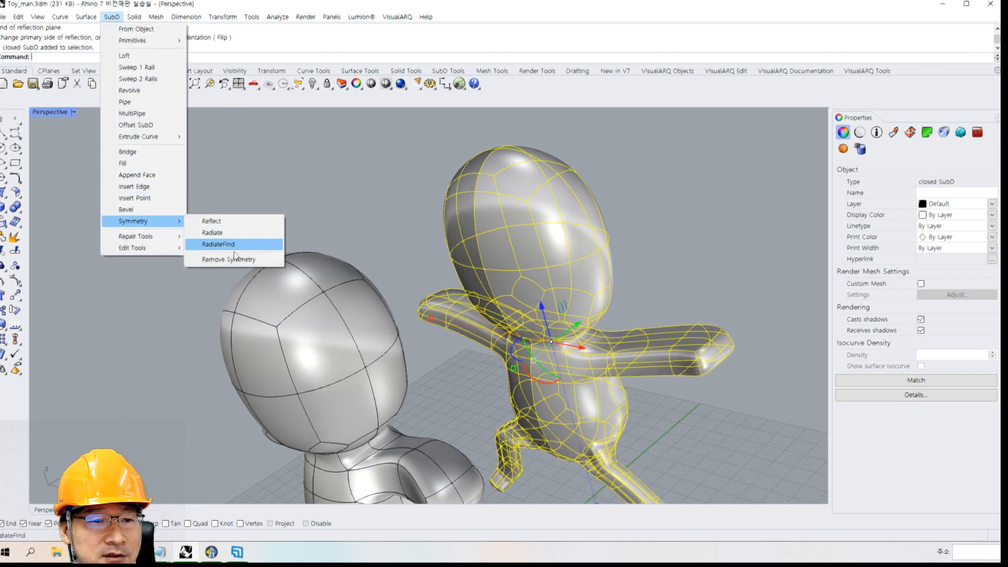
{"action": "left_click", "coordinate": [233, 263]}
{"action": "left_click", "coordinate": [611, 207]}
{"action": "right_click_drag", "start_coordinate": [542, 223], "coordinate": [477, 260]}
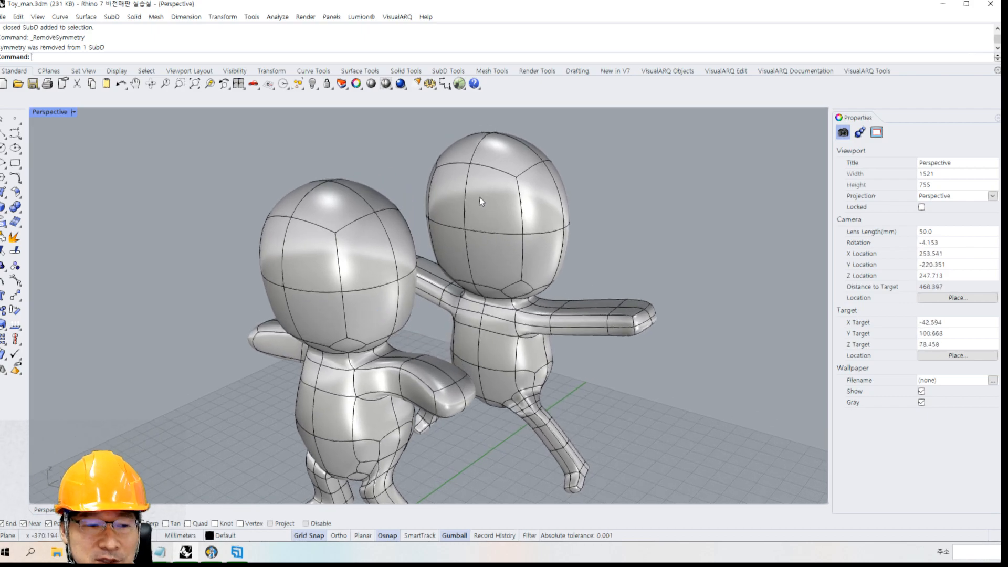
Convert the finished toy man SubD to NURBS with DeleteInputObjects set to No
{"action": "left_click", "coordinate": [474, 192]}
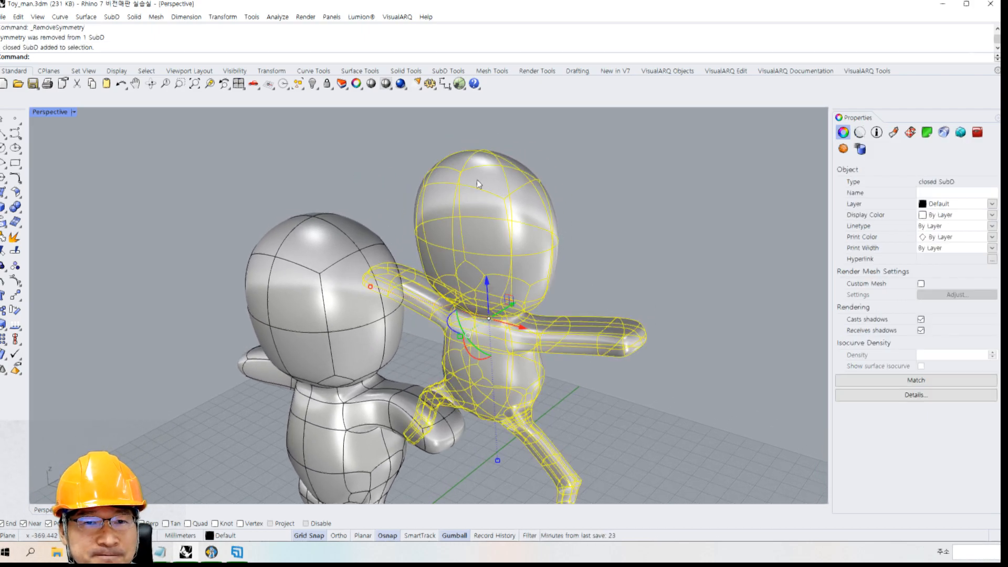
{"action": "left_click", "coordinate": [444, 72]}
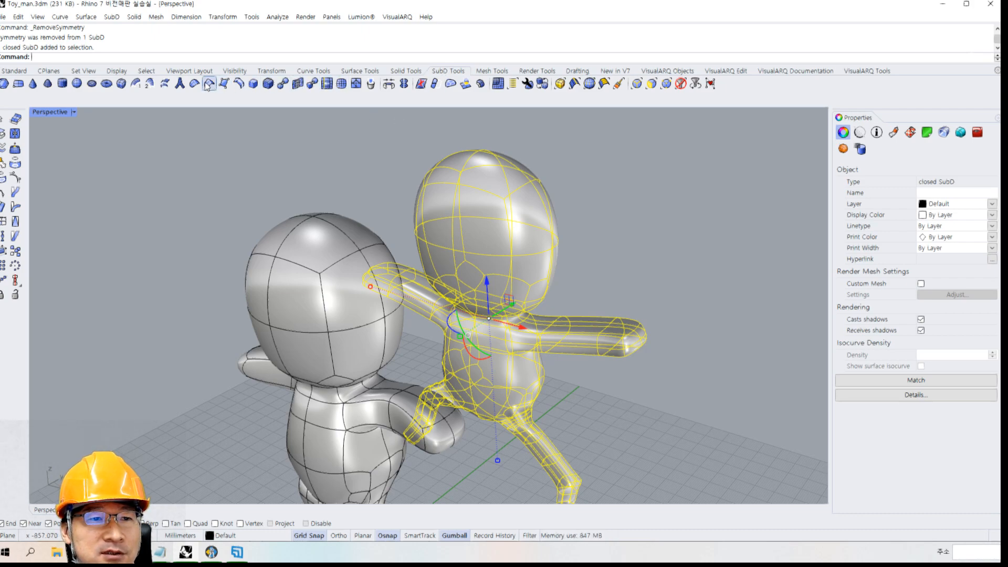
{"action": "left_click", "coordinate": [280, 85]}
{"action": "key", "text": "Return"}
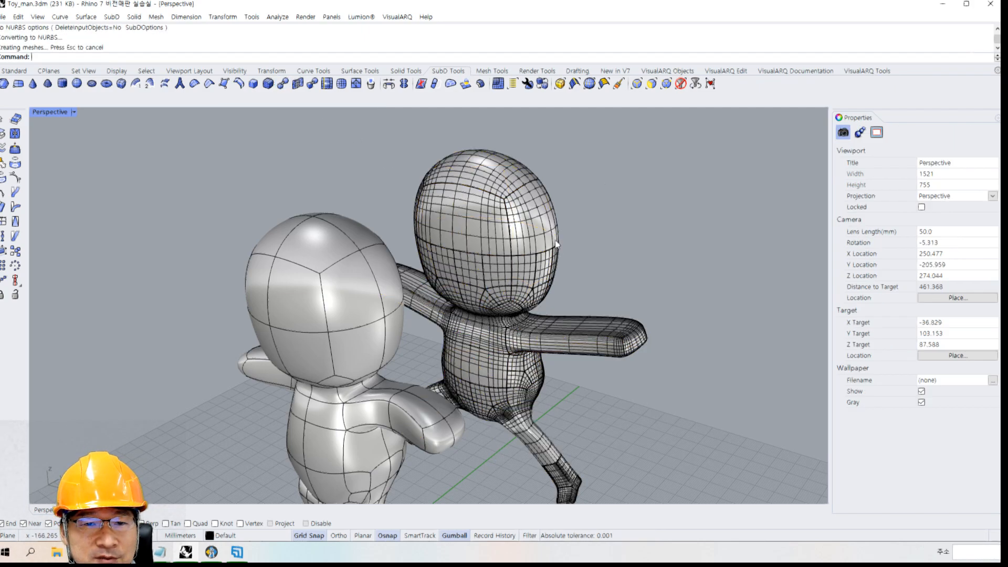
Move the NURBS copy away from the SubD toy man, undo that move, and place the copy behind the SubD again
{"action": "left_click", "coordinate": [484, 273]}
{"action": "left_click_drag", "start_coordinate": [508, 311], "coordinate": [617, 219]}
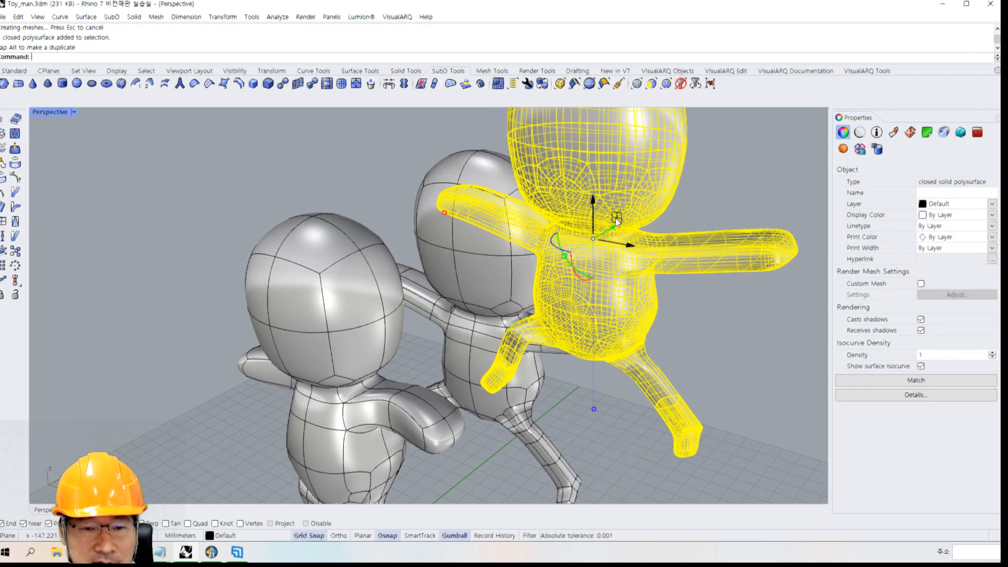
{"action": "key", "text": "ctrl+z"}
{"action": "left_click_drag", "start_coordinate": [516, 303], "coordinate": [610, 239]}
{"action": "left_click", "coordinate": [693, 163]}
Check the object descriptions of the SubD toy man and of its NURBS copy
{"action": "right_click_drag", "start_coordinate": [692, 164], "coordinate": [496, 317]}
{"action": "left_click", "coordinate": [377, 299]}
{"action": "left_click", "coordinate": [913, 395]}
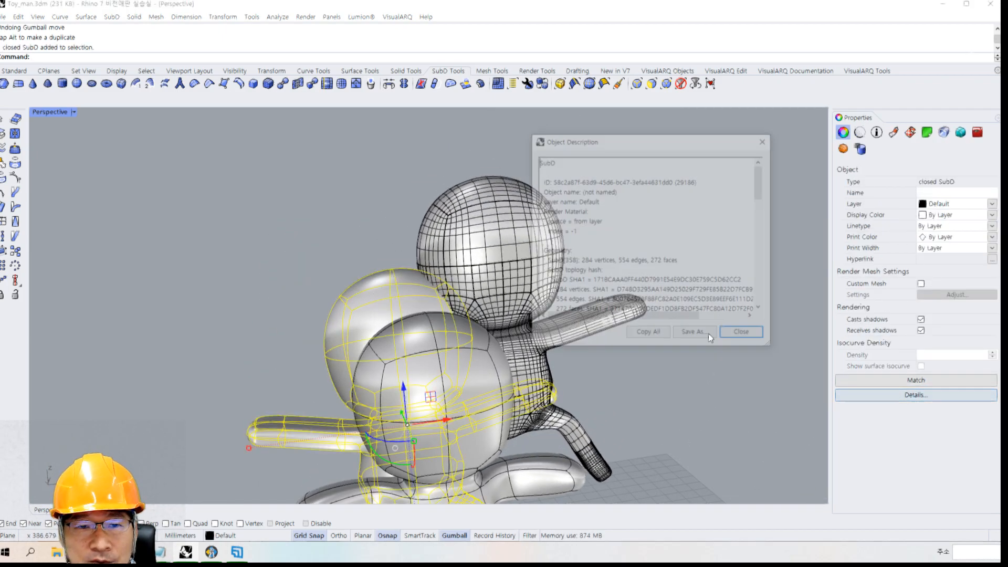
{"action": "left_click", "coordinate": [738, 335]}
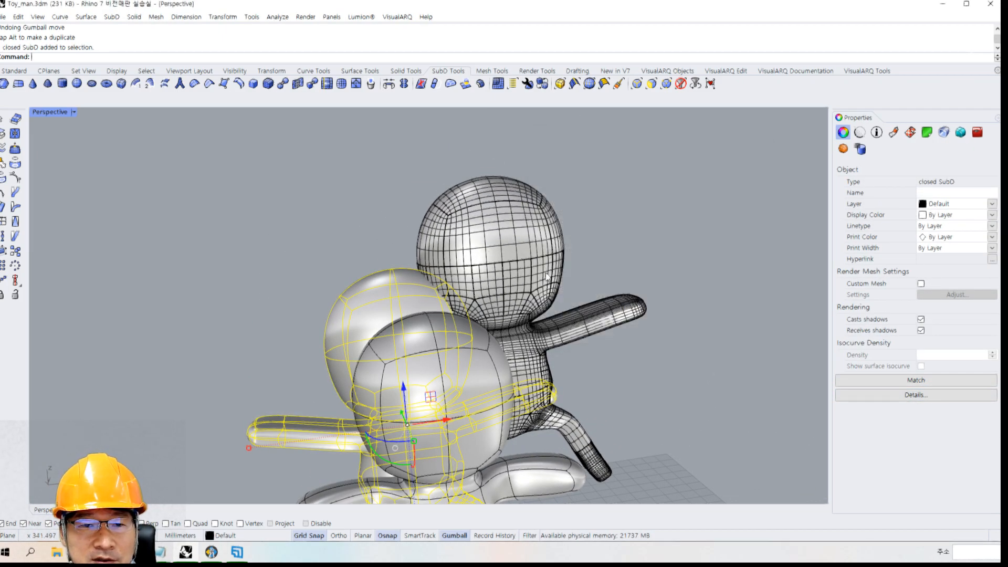
{"action": "left_click", "coordinate": [540, 265]}
{"action": "left_click", "coordinate": [914, 395]}
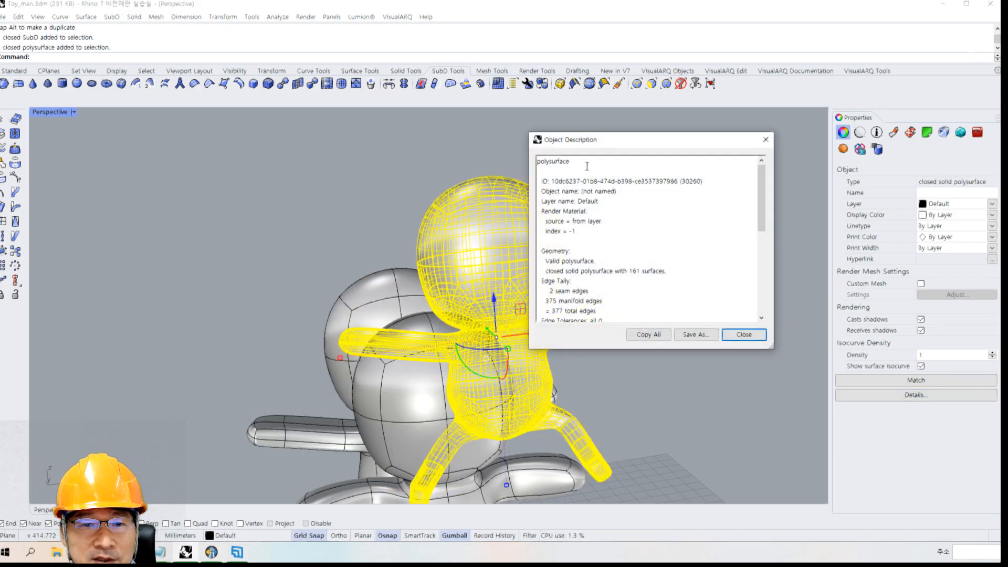
{"action": "left_click", "coordinate": [745, 336]}
Move the NURBS copy farther away from the two SubD figures
{"action": "left_click", "coordinate": [581, 182]}
{"action": "right_click_drag", "start_coordinate": [581, 182], "coordinate": [614, 234]}
{"action": "left_click", "coordinate": [619, 231]}
{"action": "scroll", "coordinate": [698, 251], "scroll_direction": "down", "scroll_amount": 6}
{"action": "right_click_drag", "start_coordinate": [693, 265], "coordinate": [570, 313]}
{"action": "left_click_drag", "start_coordinate": [569, 314], "coordinate": [691, 318]}
{"action": "left_click", "coordinate": [638, 259]}
Create a polygon mesh from the NURBS copy with density 0.44 and move the NURBS copy back off the mesh
{"action": "right_click_drag", "start_coordinate": [638, 258], "coordinate": [520, 273], "text": "shift"}
{"action": "left_click", "coordinate": [520, 273]}
{"action": "right_click_drag", "start_coordinate": [528, 231], "coordinate": [512, 251]}
{"action": "left_click", "coordinate": [156, 17]}
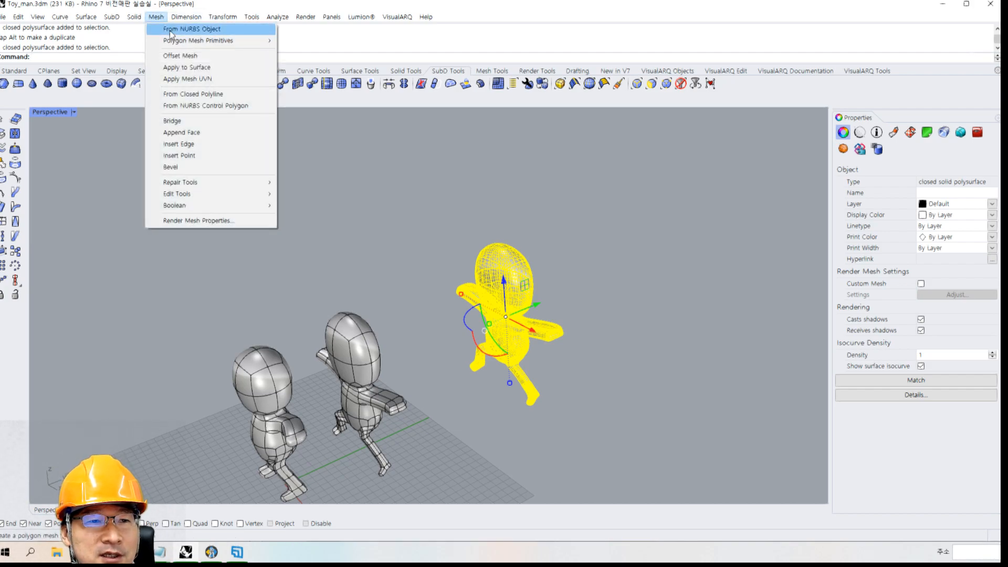
{"action": "left_click", "coordinate": [171, 30]}
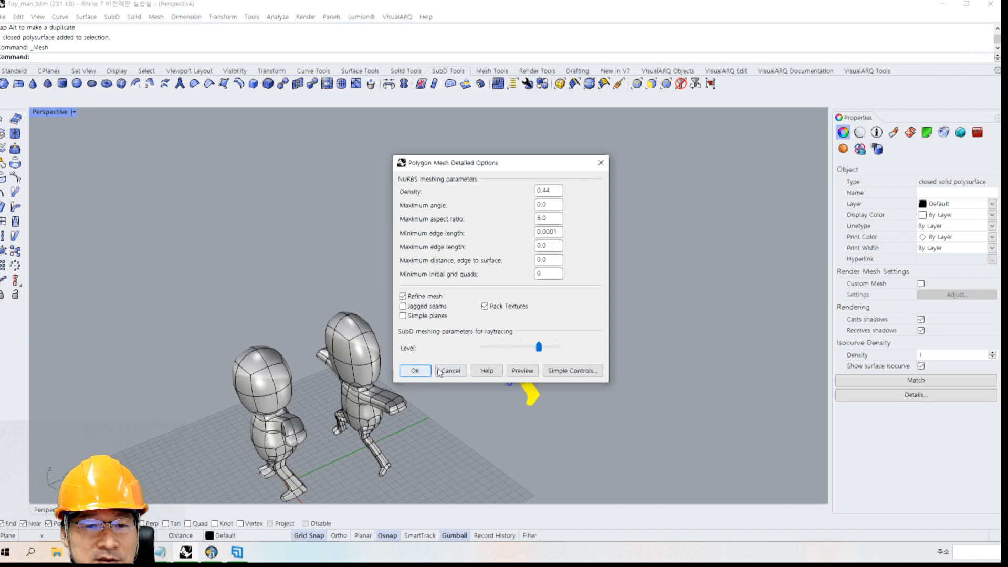
{"action": "left_click", "coordinate": [523, 371]}
{"action": "left_click_drag", "start_coordinate": [506, 164], "coordinate": [336, 120]}
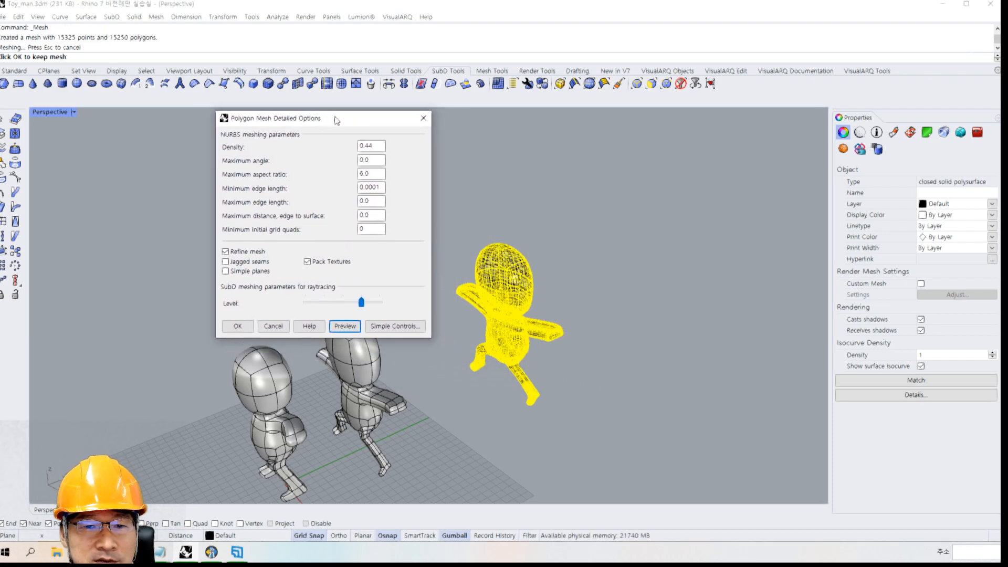
{"action": "left_click", "coordinate": [238, 325]}
{"action": "left_click_drag", "start_coordinate": [454, 289], "coordinate": [565, 249]}
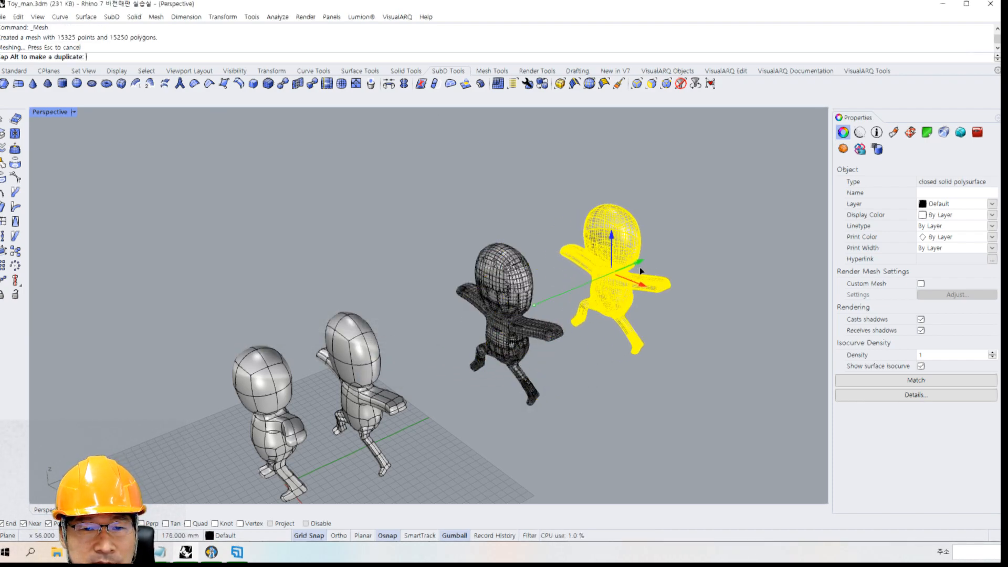
{"action": "left_click", "coordinate": [644, 187]}
Check the object descriptions of the NURBS copy and the mesh, and examine the mesh's polygon structure
{"action": "left_click", "coordinate": [628, 224]}
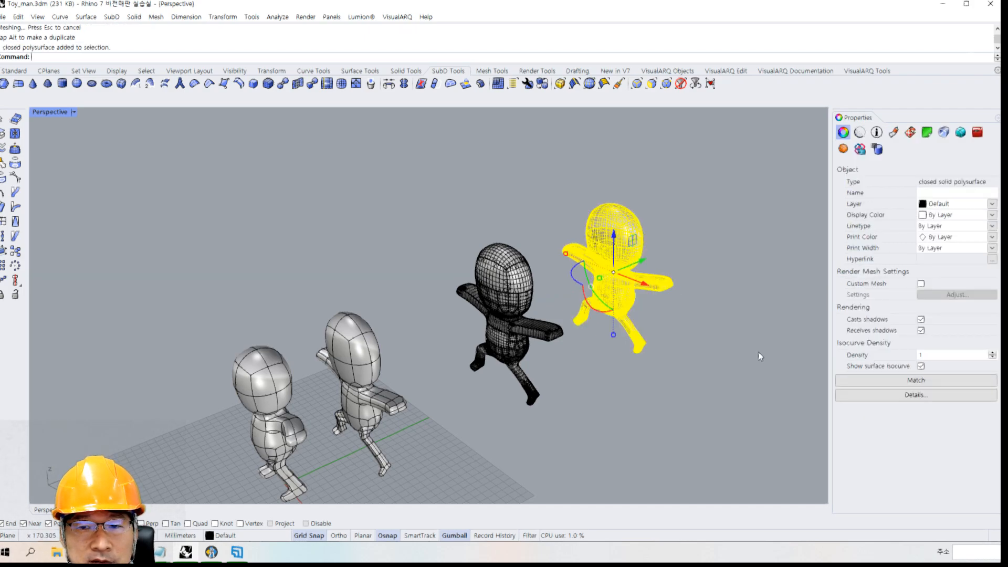
{"action": "left_click", "coordinate": [901, 394]}
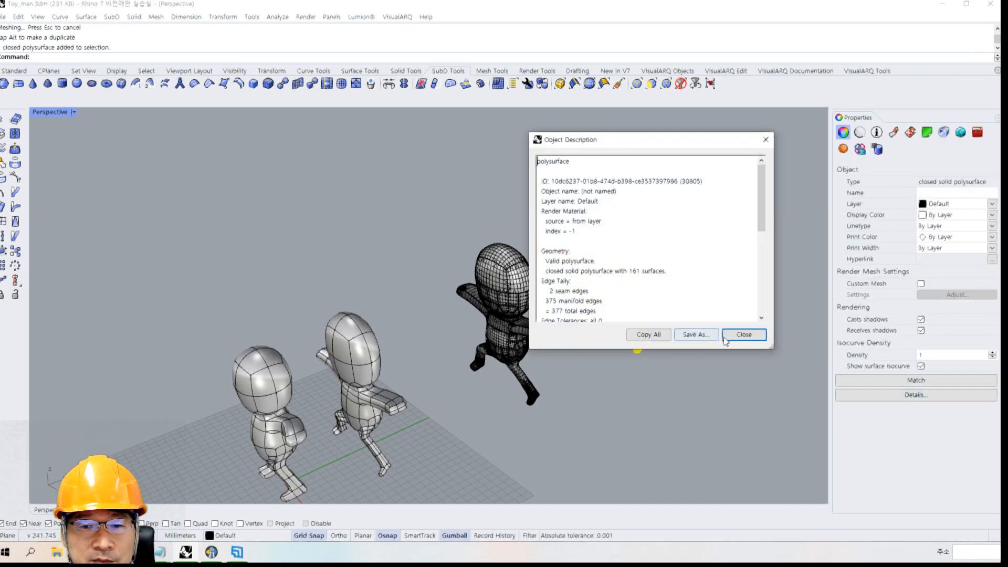
{"action": "left_click", "coordinate": [723, 336]}
{"action": "left_click", "coordinate": [523, 291]}
{"action": "left_click", "coordinate": [916, 394]}
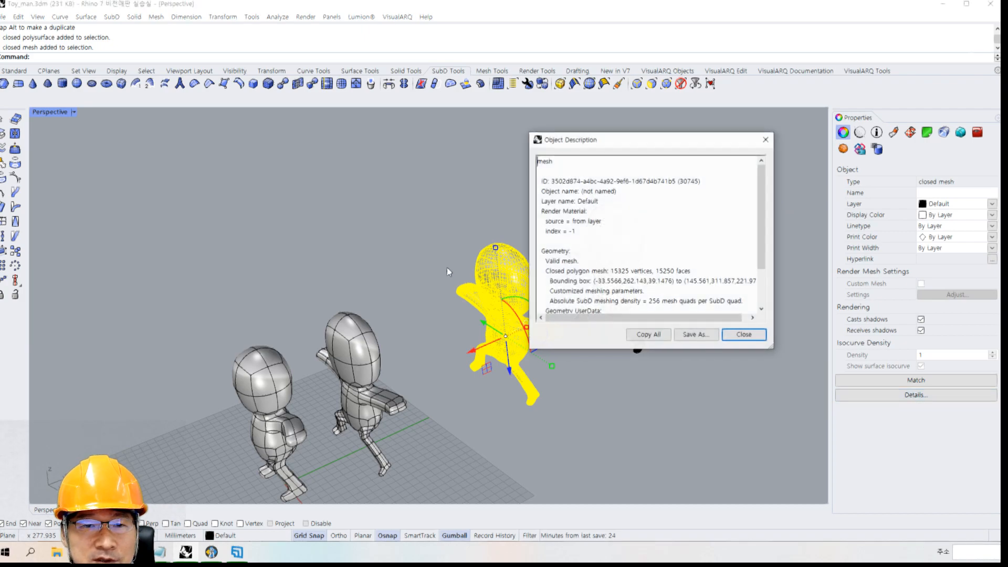
{"action": "left_click", "coordinate": [741, 336]}
{"action": "left_click", "coordinate": [446, 202]}
{"action": "right_click_drag", "start_coordinate": [516, 315], "coordinate": [509, 284]}
{"action": "left_click", "coordinate": [501, 264]}
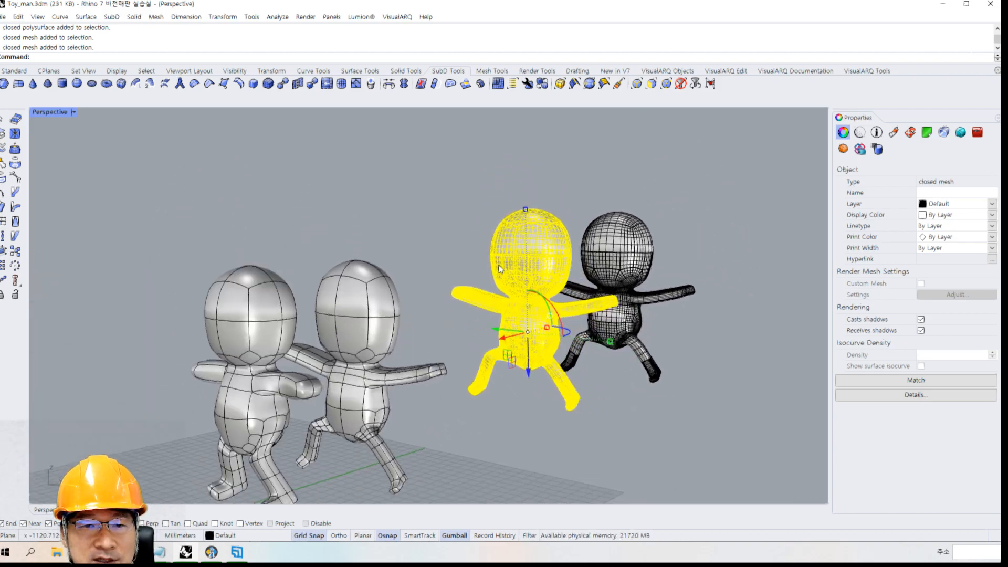
{"action": "left_click", "coordinate": [445, 197]}
{"action": "left_click", "coordinate": [518, 238]}
{"action": "left_click", "coordinate": [439, 221]}
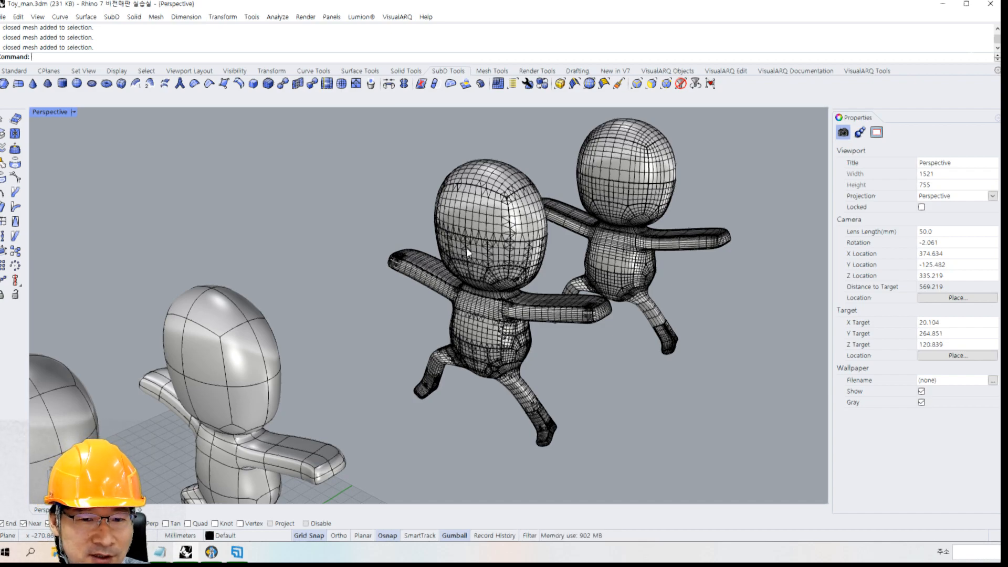
Delete the mesh and the NURBS copy, leaving the two SubD figures
{"action": "left_click", "coordinate": [522, 209]}
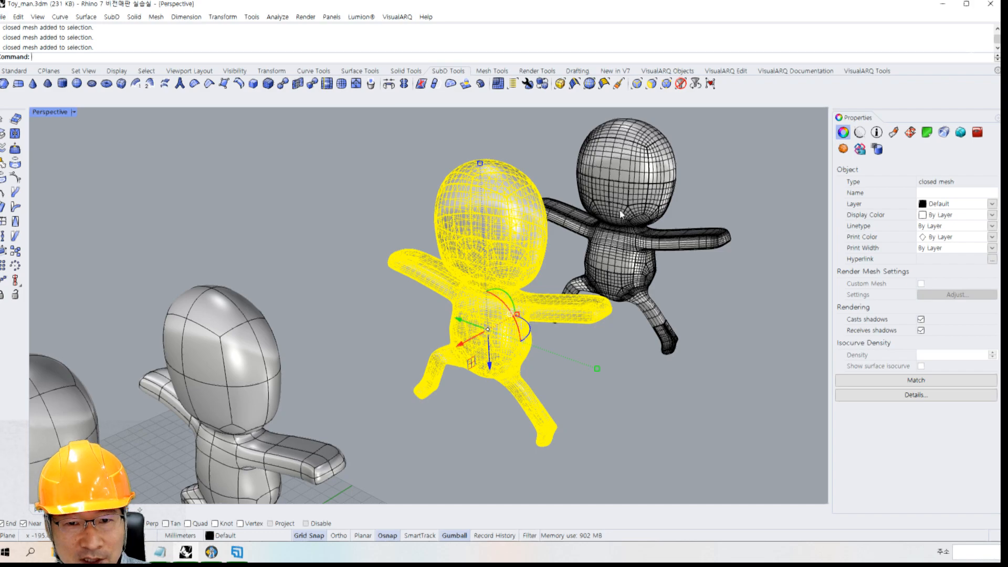
{"action": "left_click", "coordinate": [615, 192], "text": "shift"}
{"action": "key", "text": "Delete"}
{"action": "right_click_drag", "start_coordinate": [287, 226], "coordinate": [499, 110], "text": "shift"}
{"action": "right_click_drag", "start_coordinate": [394, 266], "coordinate": [385, 306]}
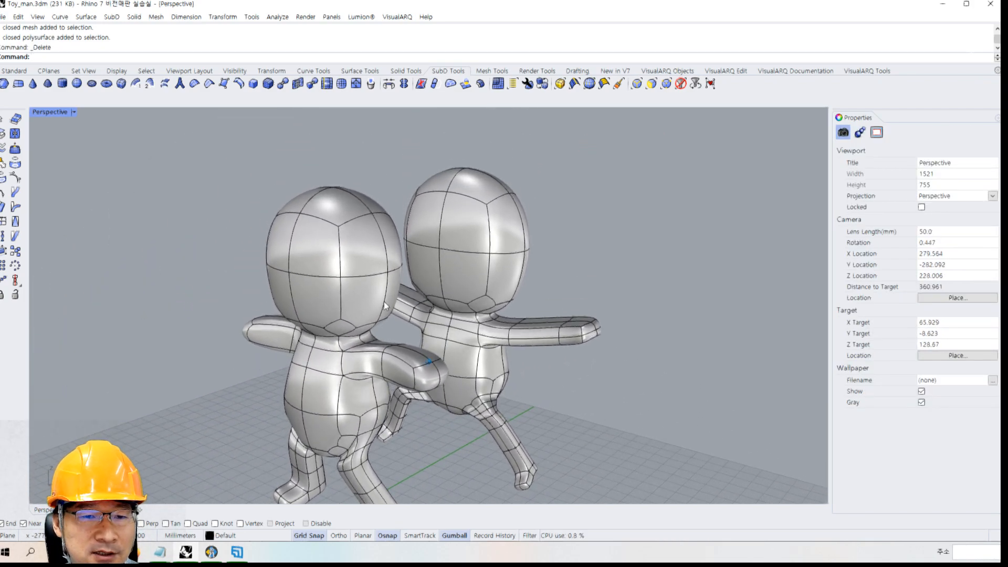